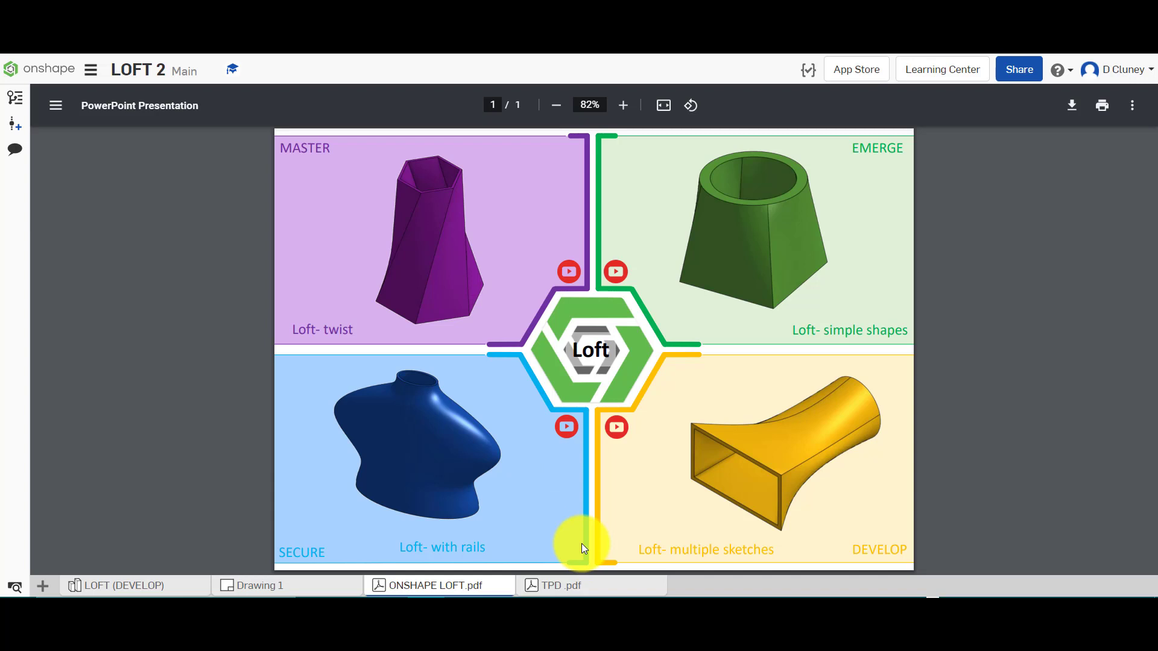
Review the TPD and ONSHAPE LOFT reference PDFs, then display the Drawing 1 sheet
click(575, 586)
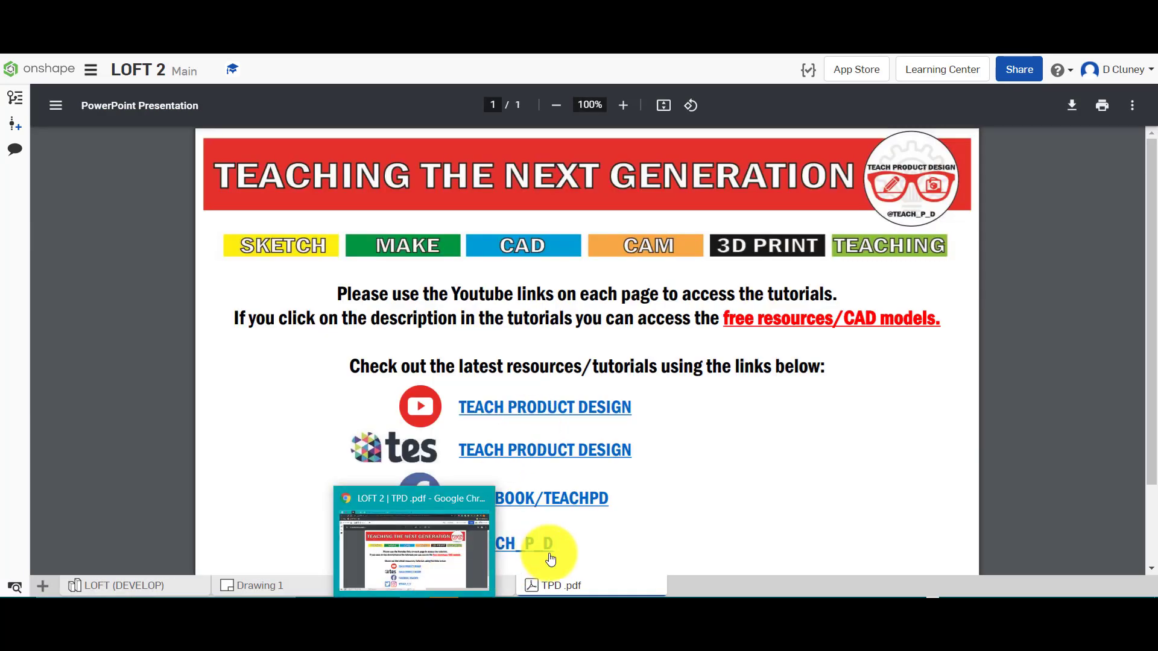
click(460, 582)
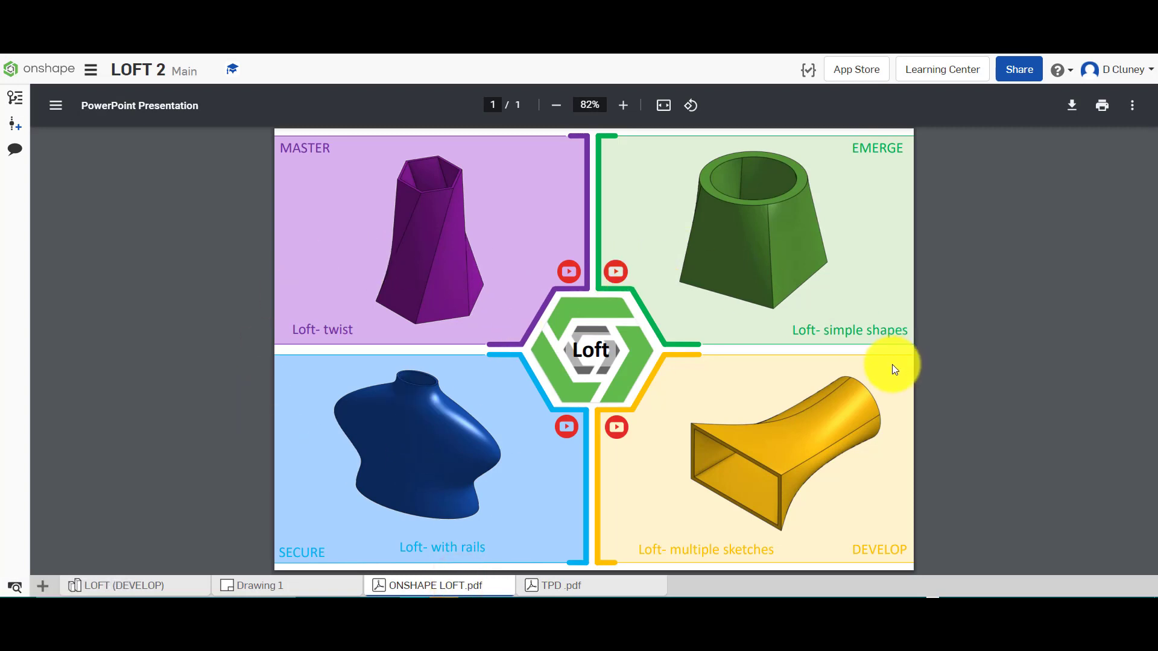
click(271, 586)
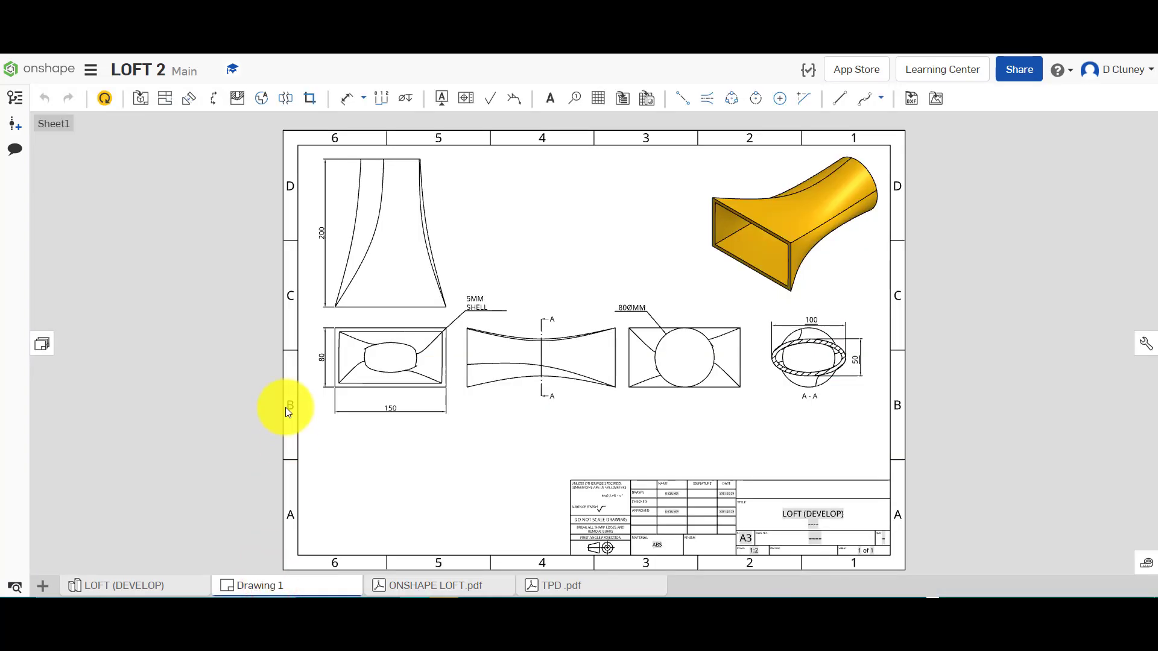
Switch to the LOFT (DEVELOP) Part Studio and orbit the shelled funnel to a lower front-right view
click(164, 582)
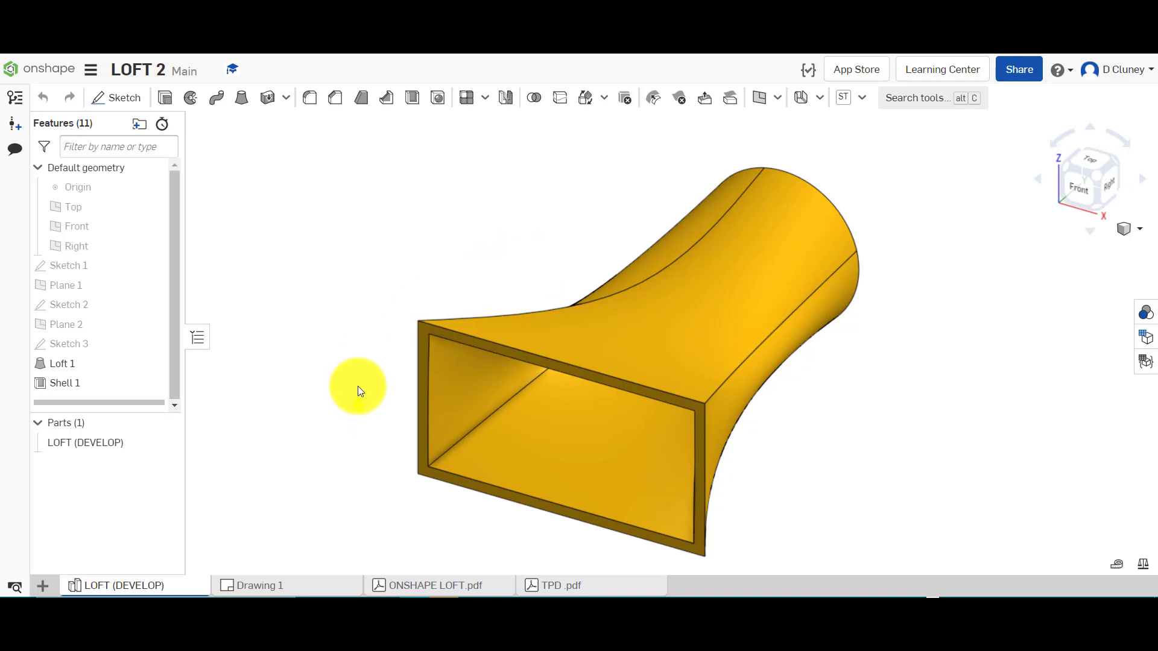
mouse_move(357, 386)
right_down()
mouse_move(362, 344)
mouse_move(362, 388)
mouse_move(347, 383)
mouse_move(350, 398)
right_up()
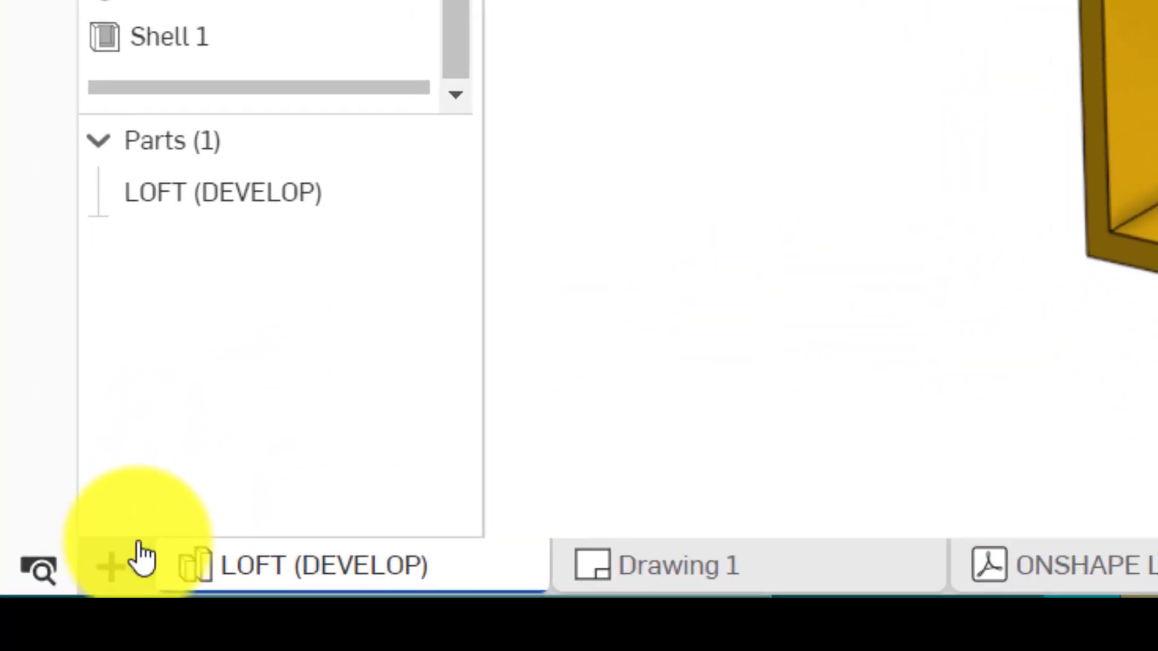
Insert a new Part Studio and rename it TUTORIAL
click(138, 567)
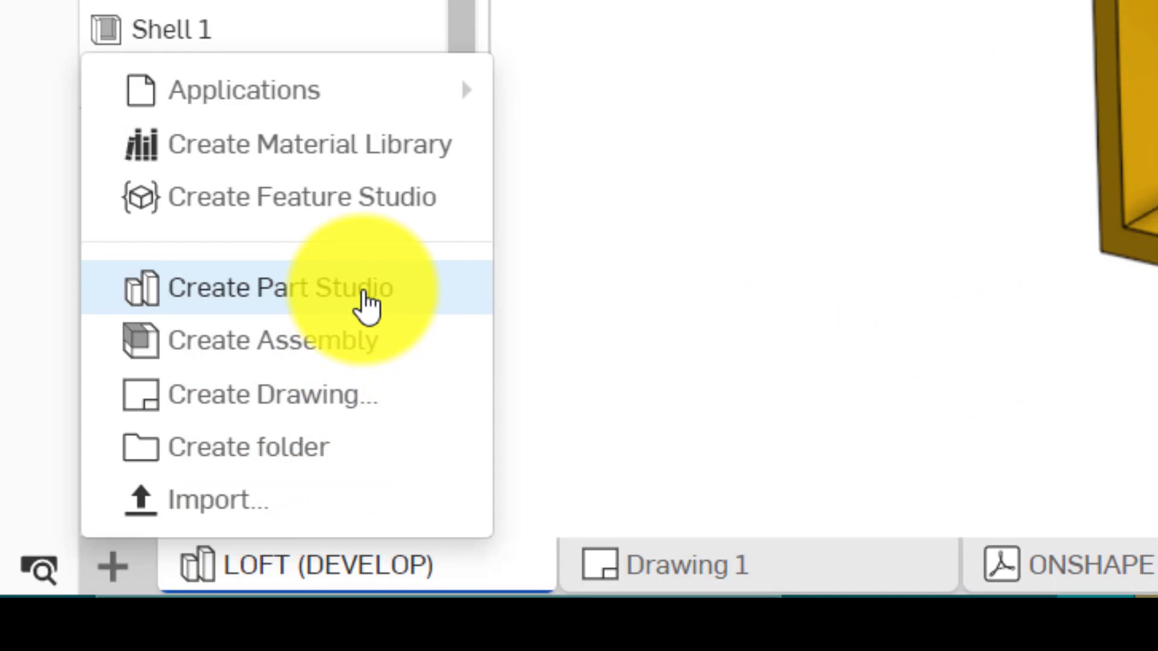
click(365, 301)
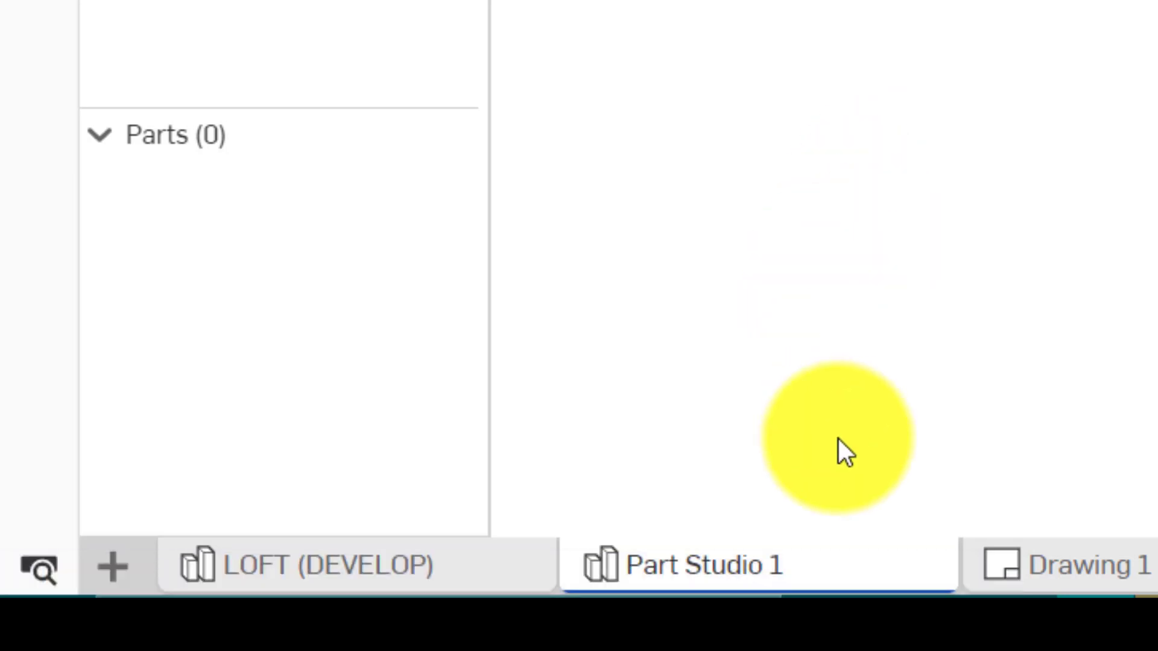
right_click(817, 566)
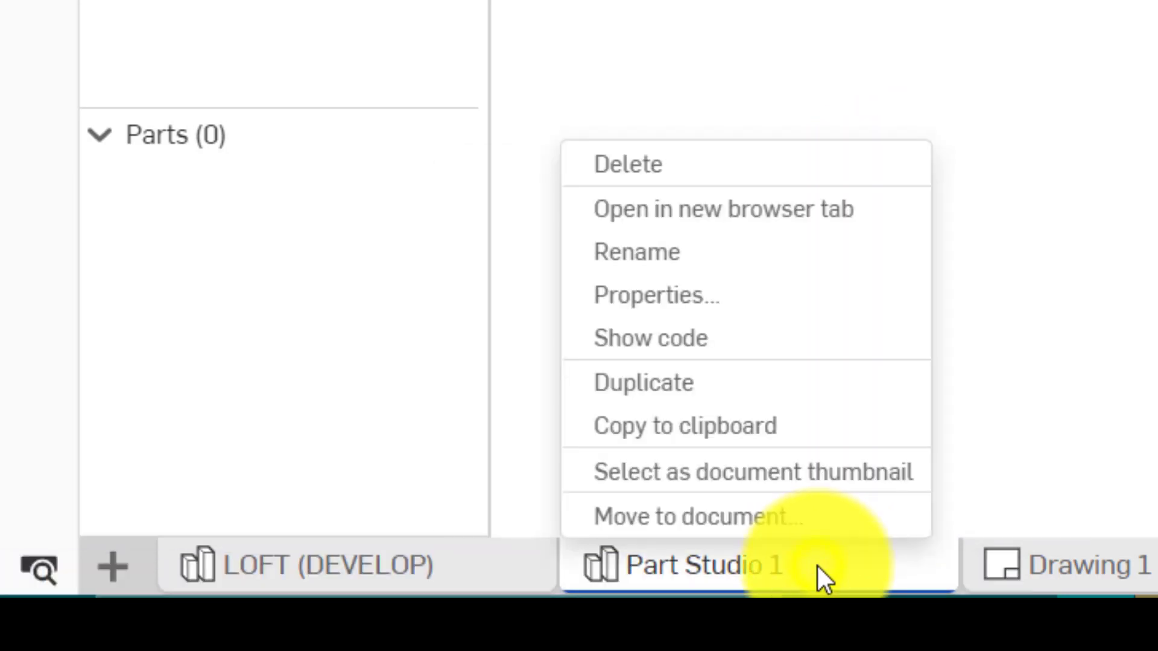
click(730, 254)
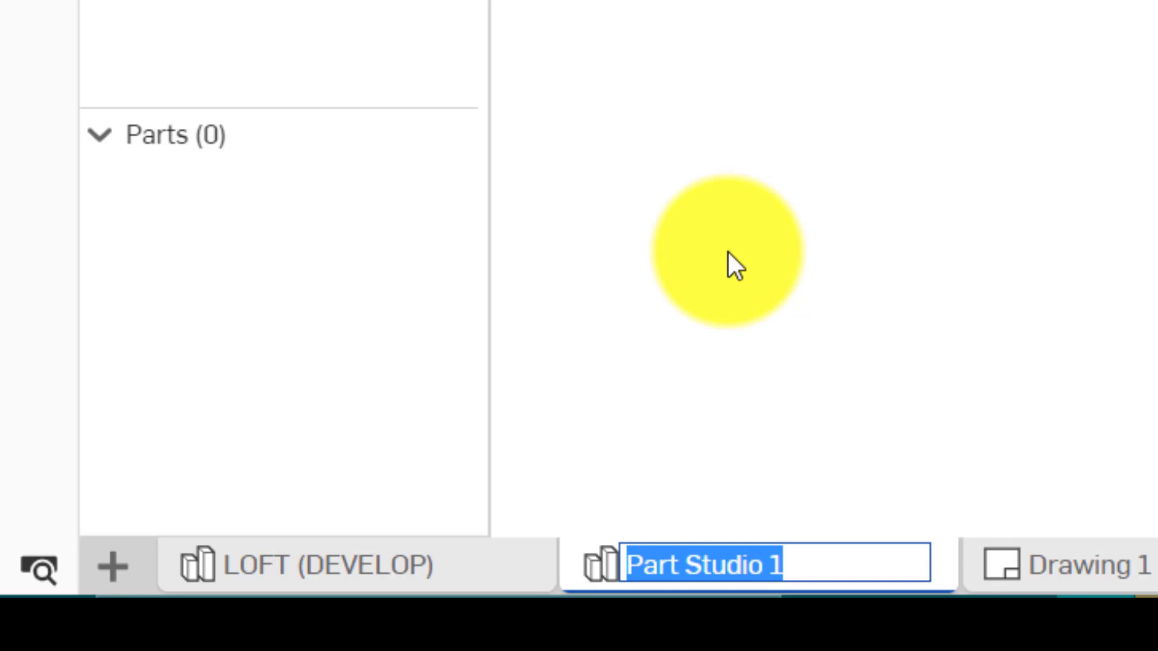
text(TUTORI)
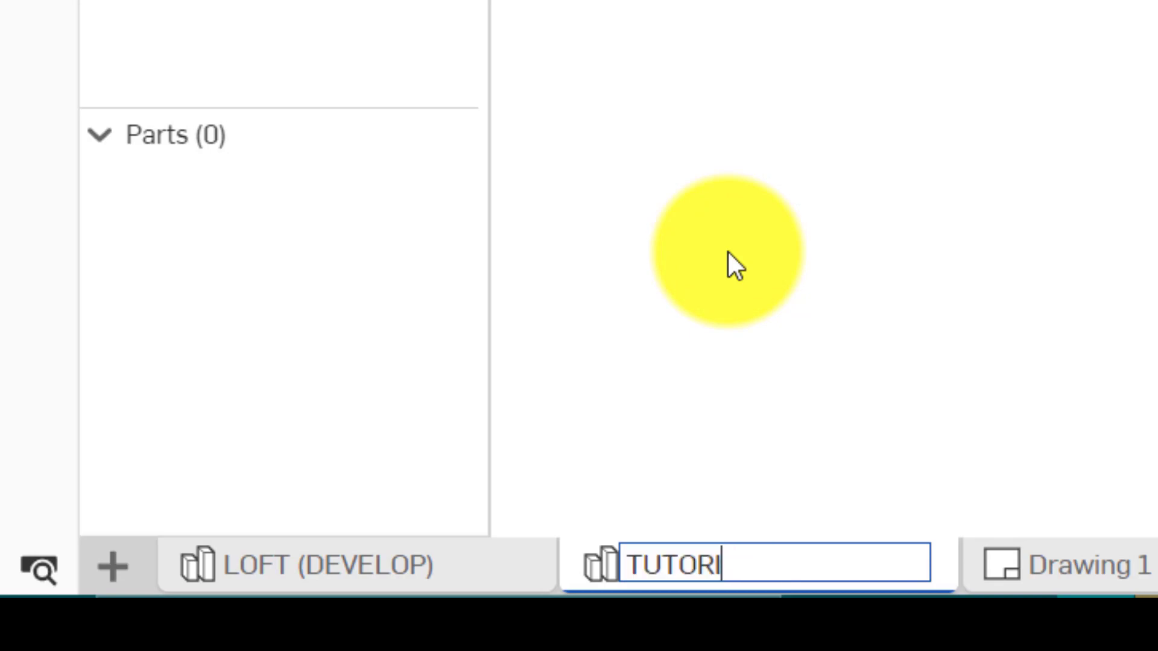
text(AL)
click(846, 337)
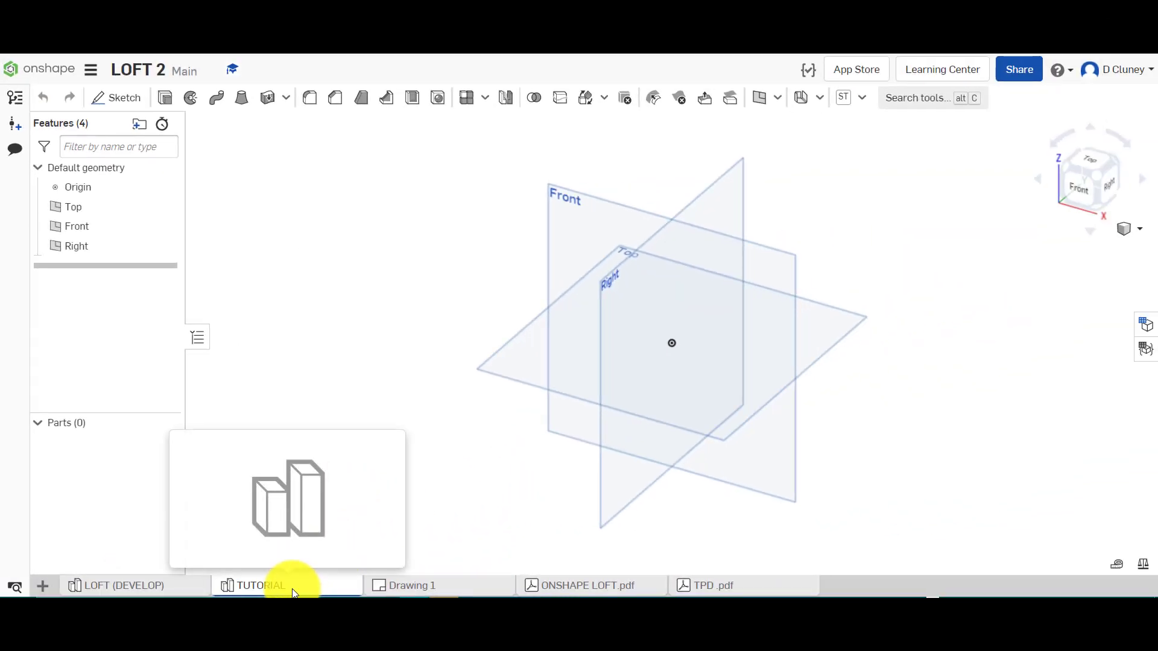
Move TUTORIAL after Drawing 1, check the 150 x 80 base and 200 height, then start a sketch
mouse_move(294, 593)
mouse_down()
mouse_move(452, 590)
mouse_move(436, 585)
mouse_up()
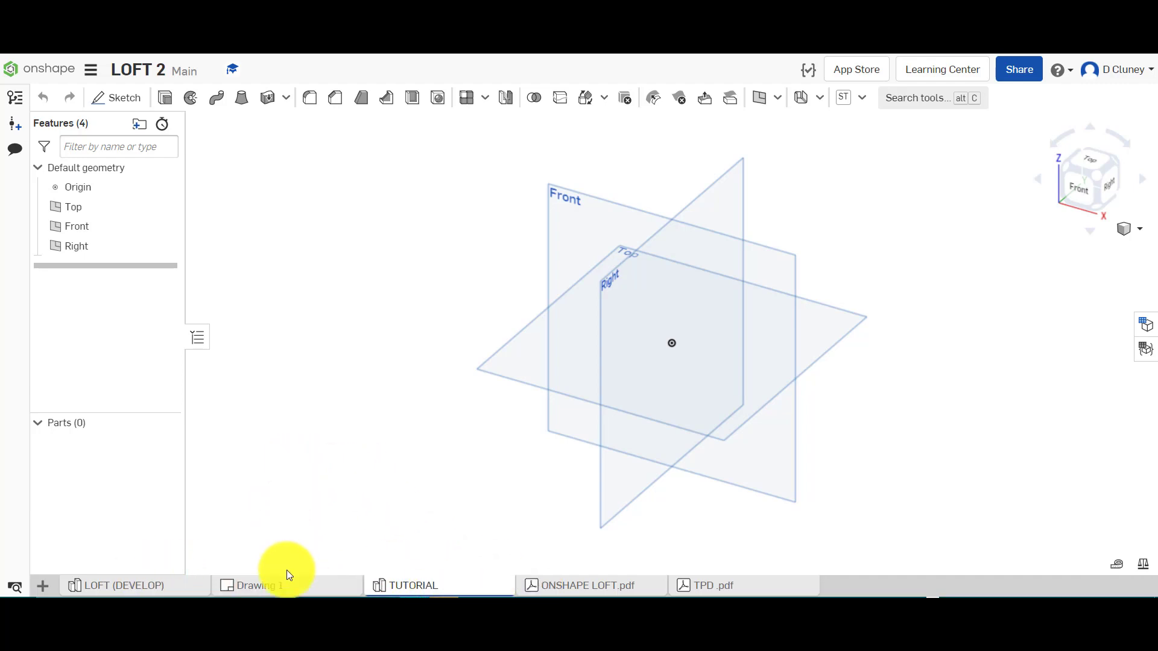
click(280, 584)
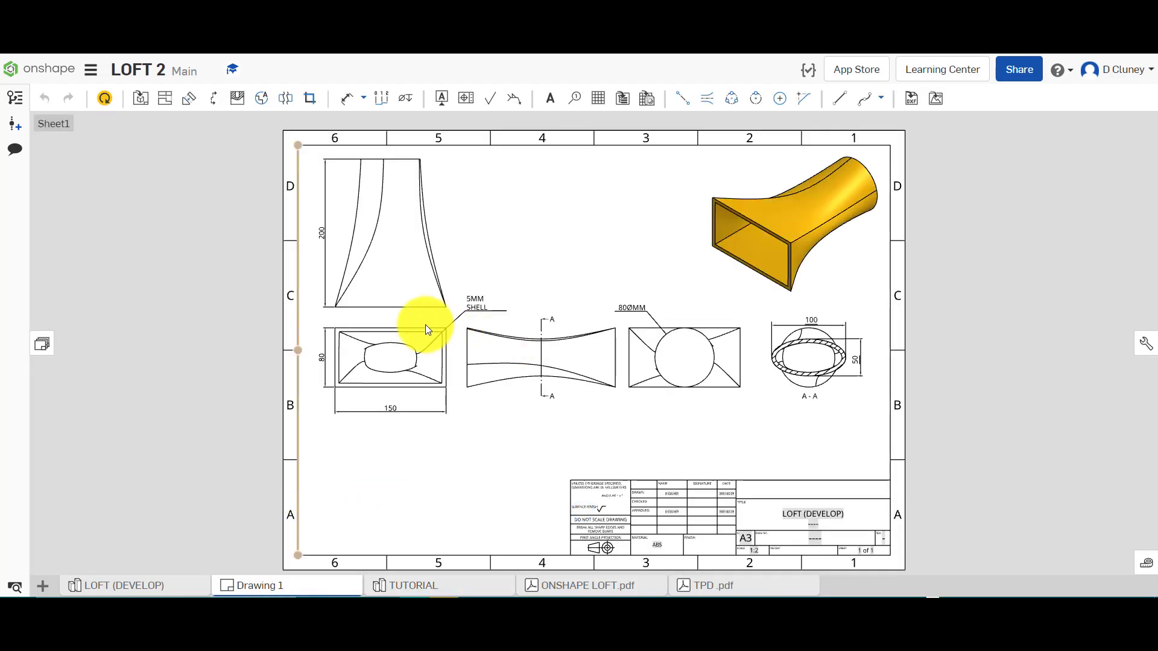
scroll(418, 338, up, 5)
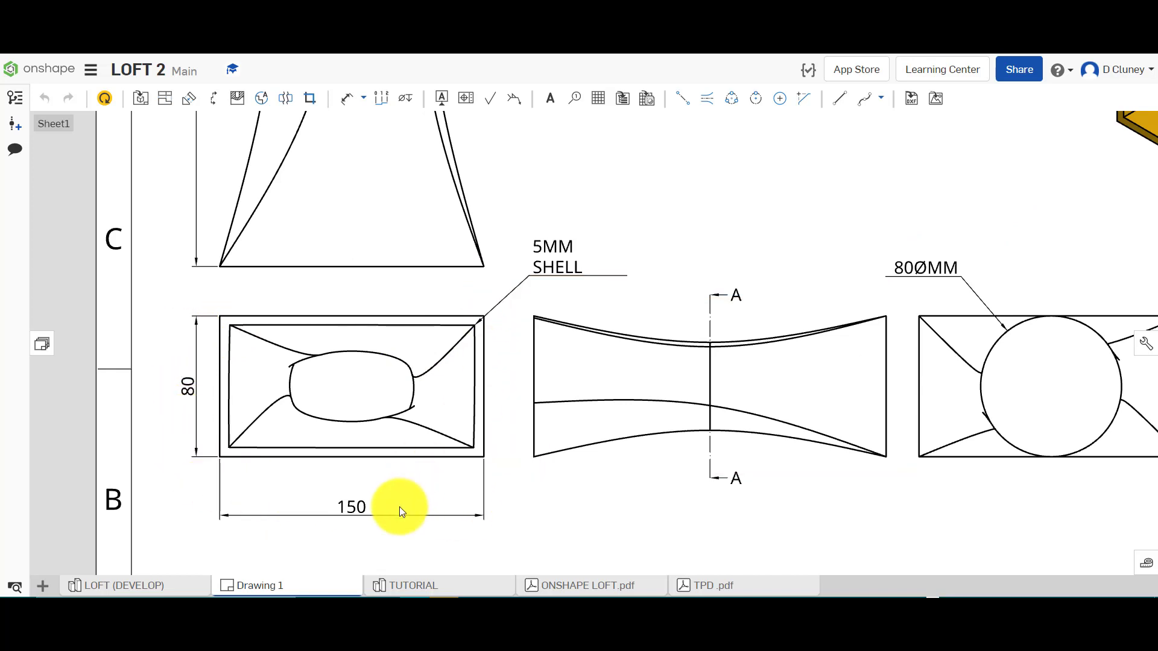
click(434, 588)
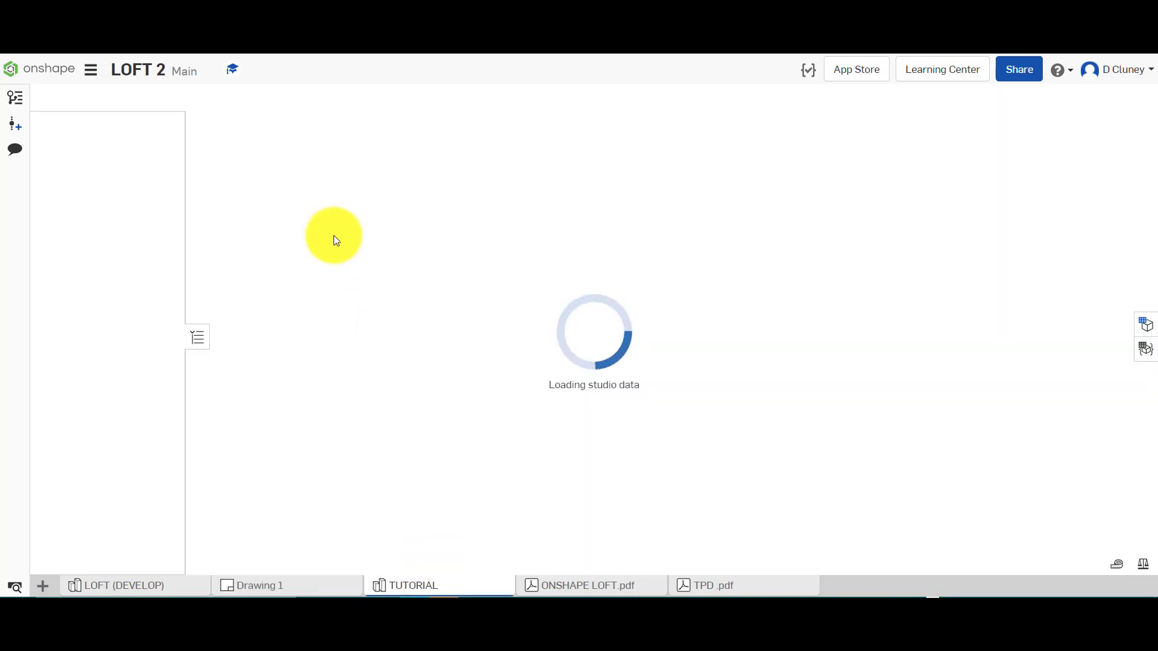
click(114, 96)
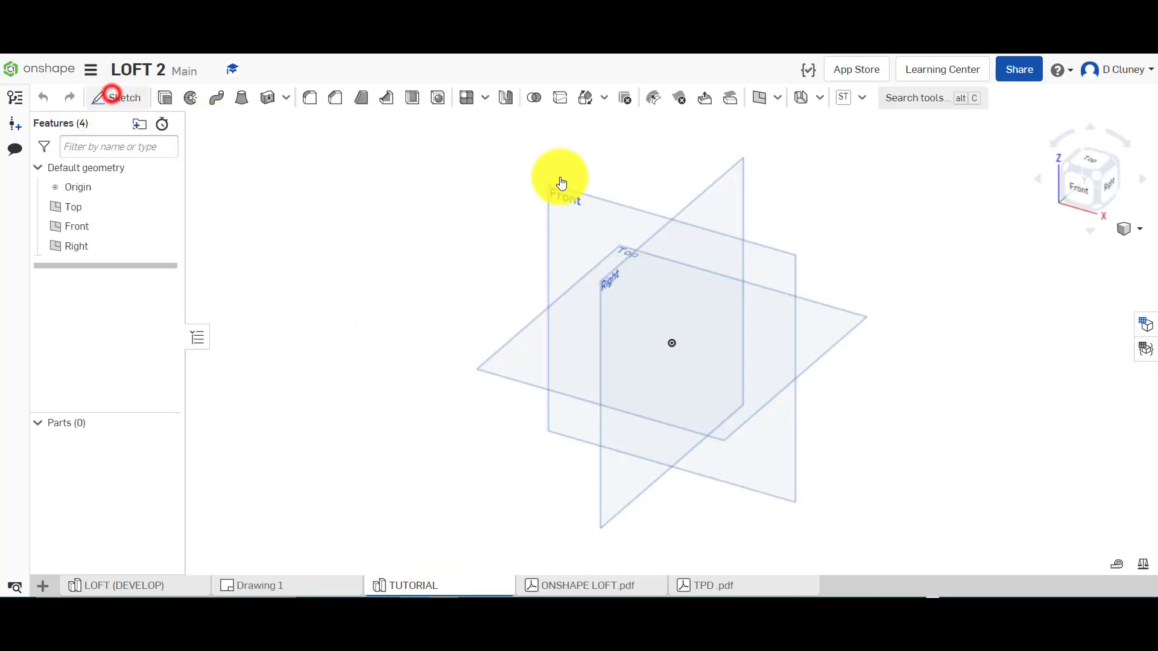
Sketch a center-point rectangle on the Front plane at the origin, 150 wide by 60 tall
click(611, 201)
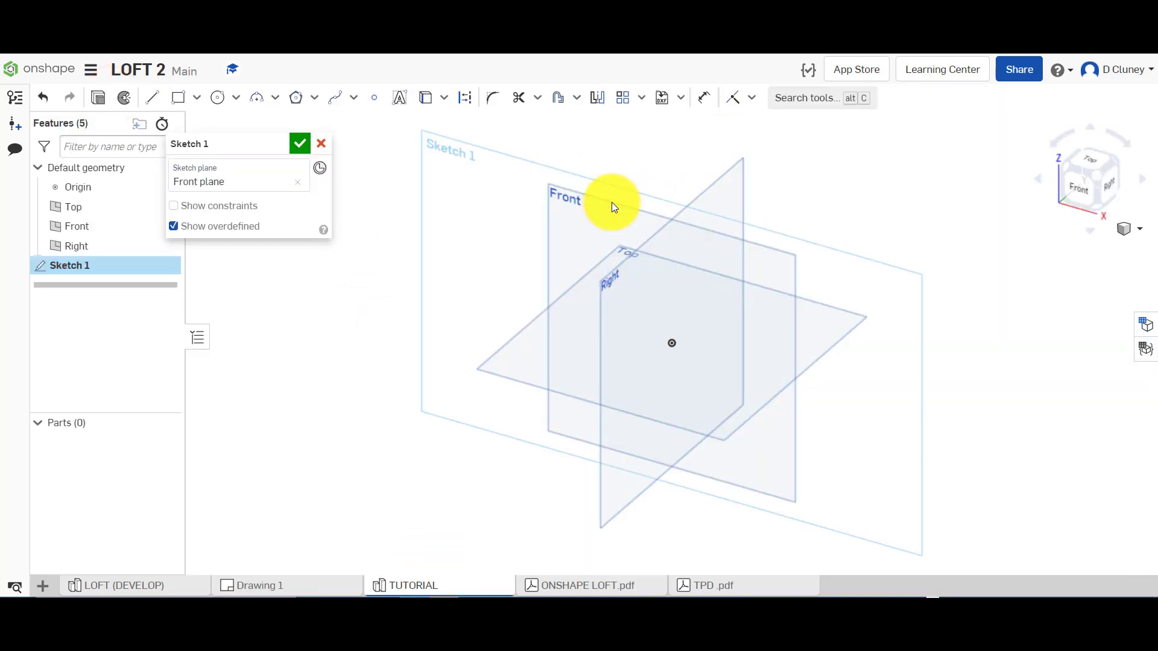
key(n)
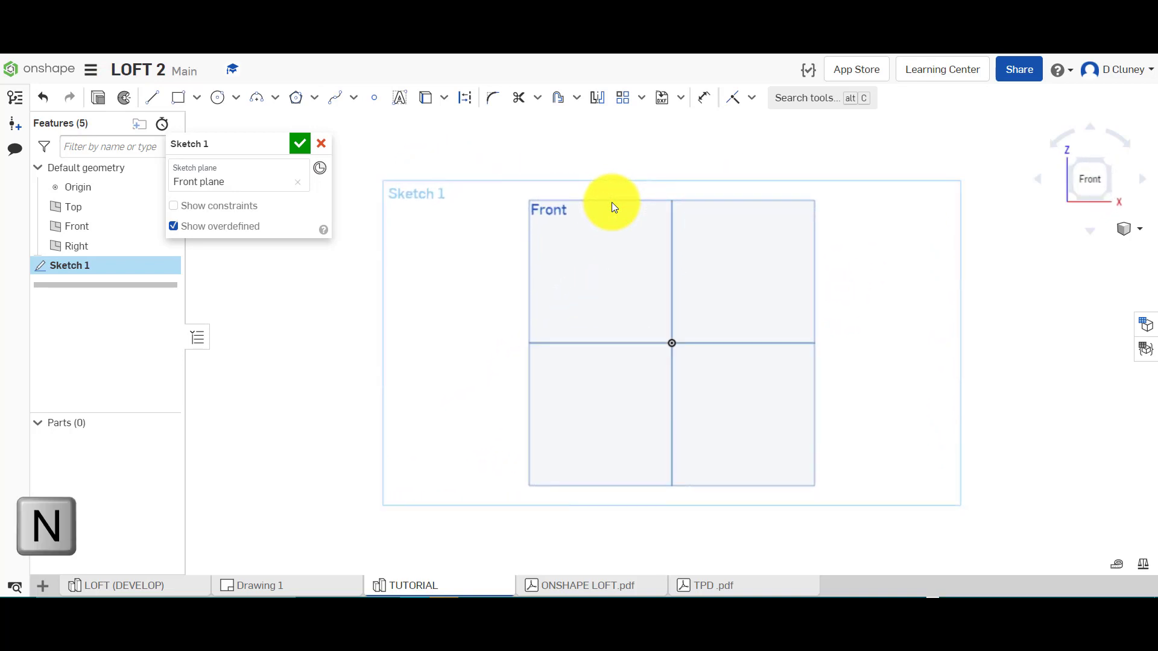
click(195, 96)
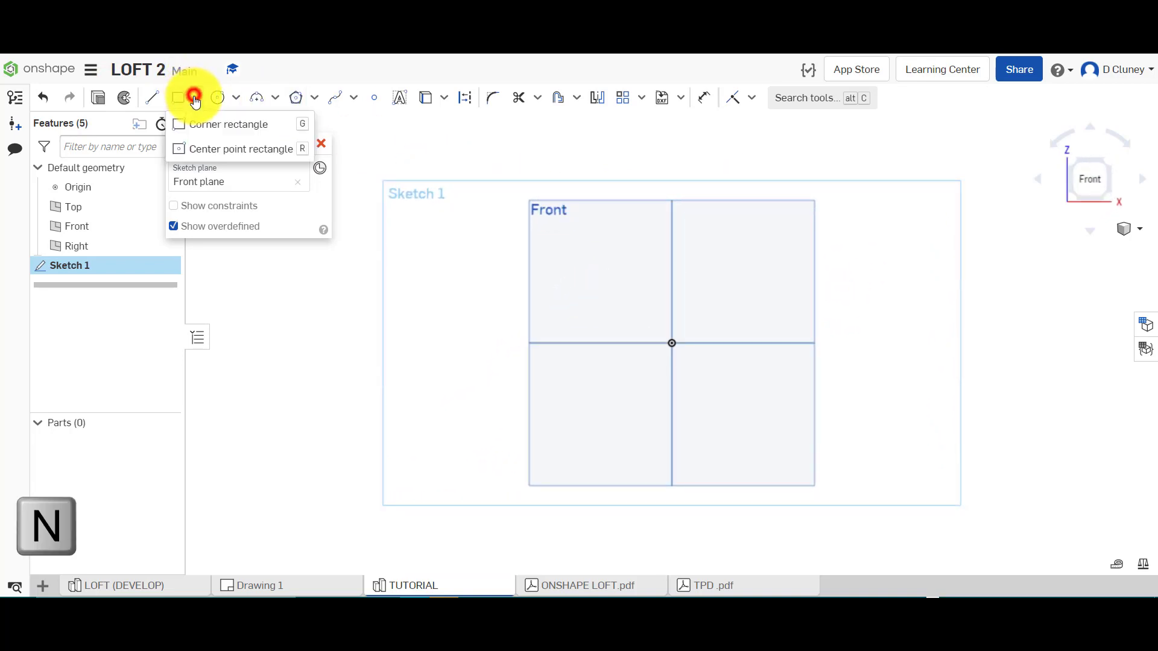
click(218, 148)
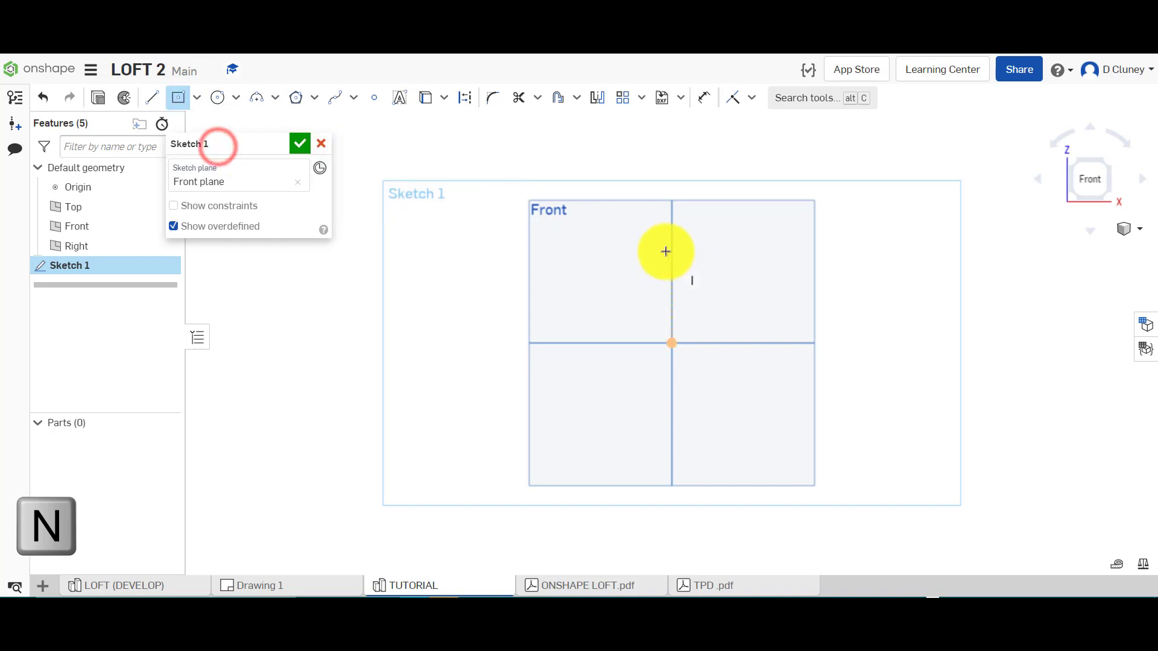
key(r)
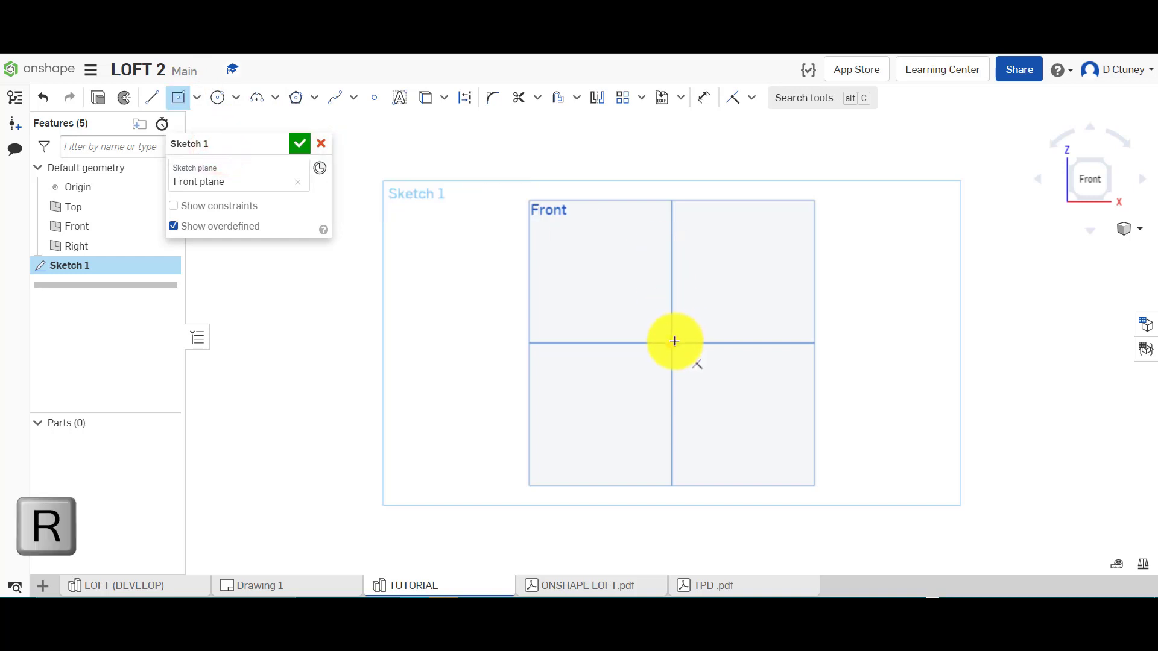
click(674, 341)
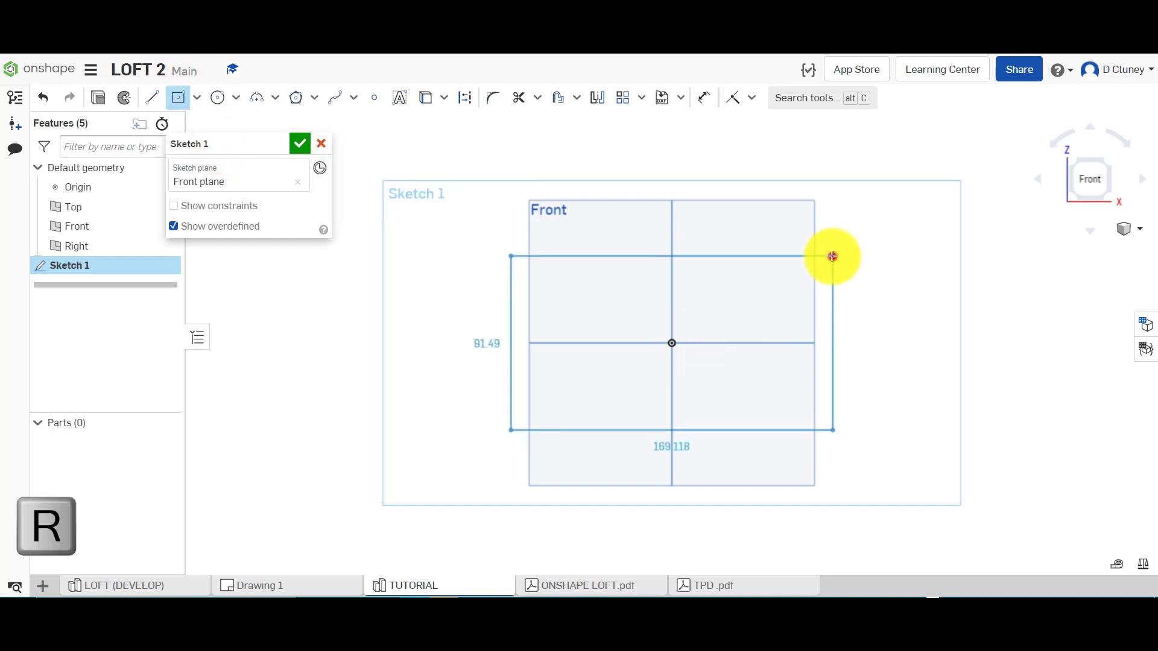
click(832, 256)
text(10)
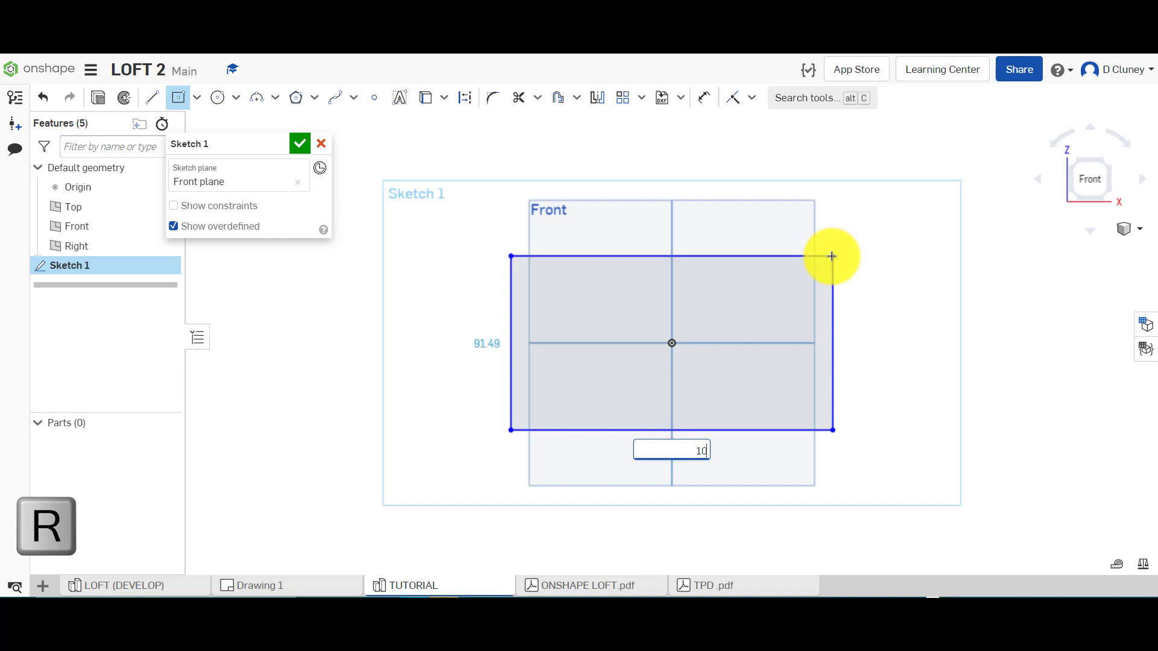
key(BackSpace)
text(50)
key(Return)
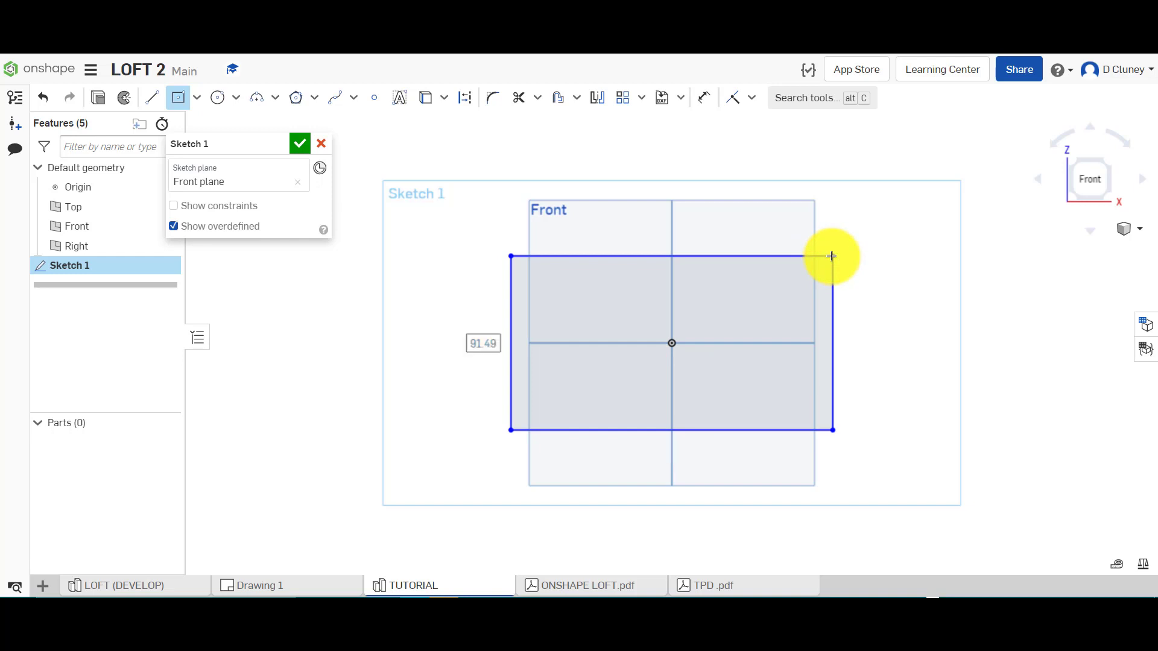
text(60)
key(Return)
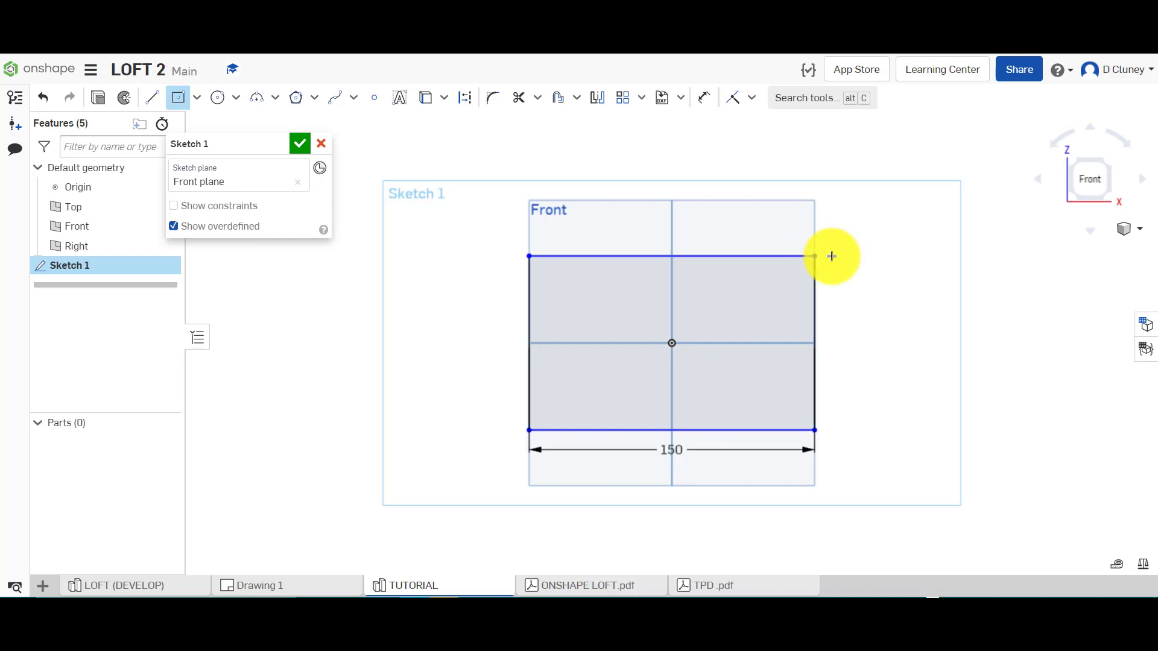
After rechecking the reference drawing, change the rectangle height to 80 mm
click(294, 585)
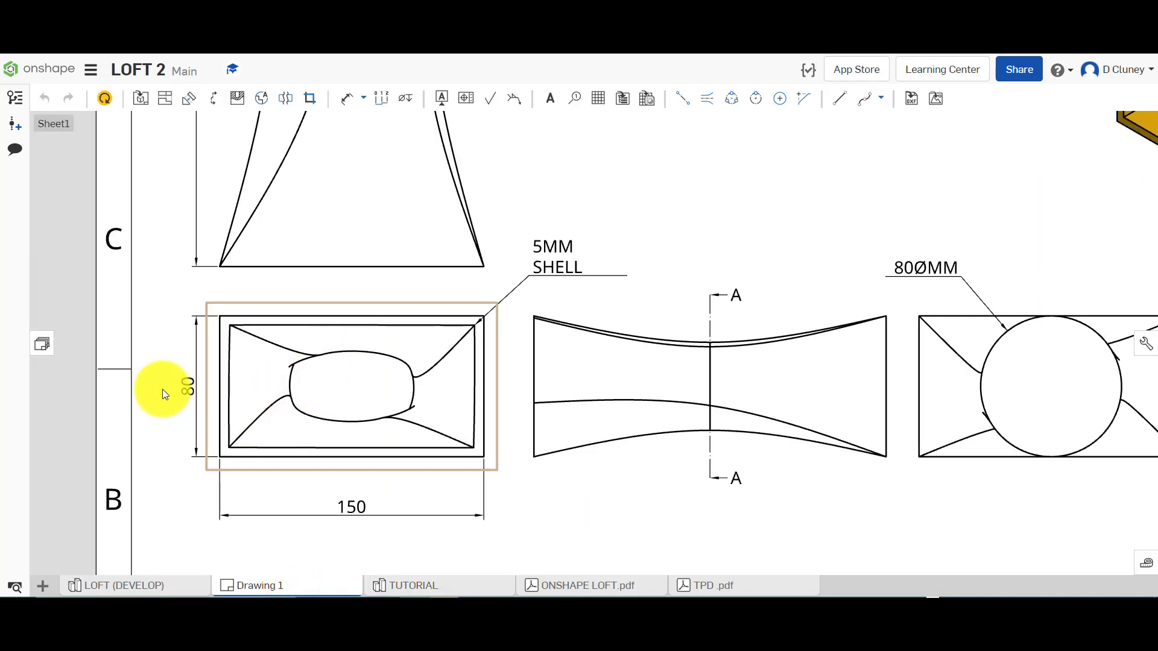
click(405, 588)
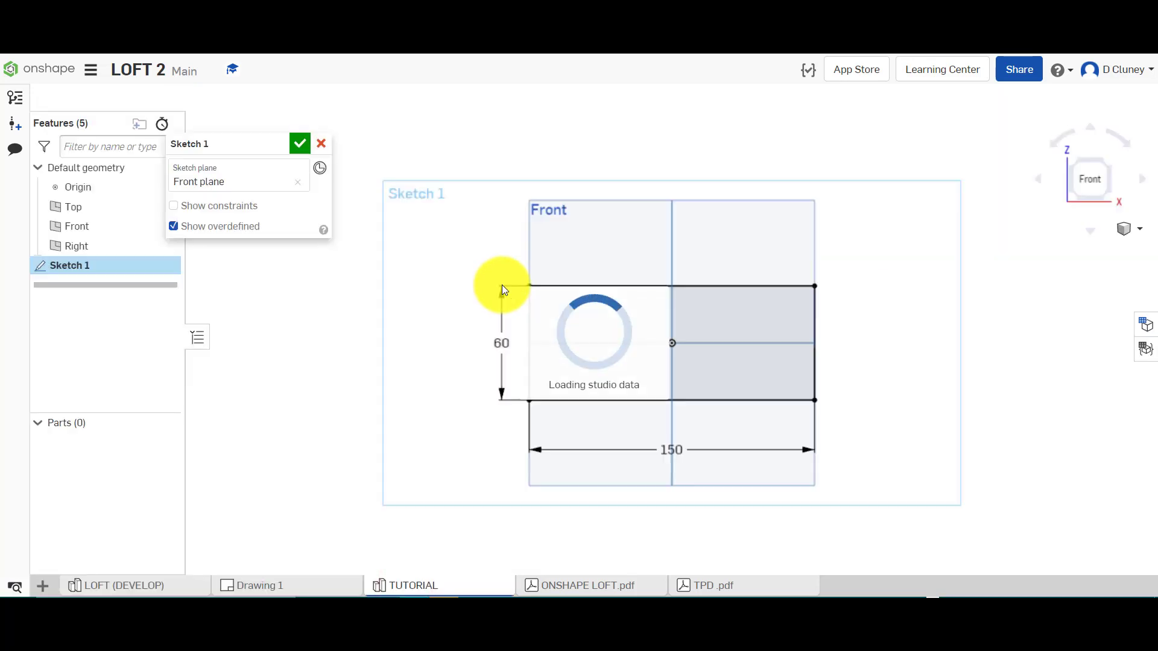
click(505, 337)
double_click(506, 338)
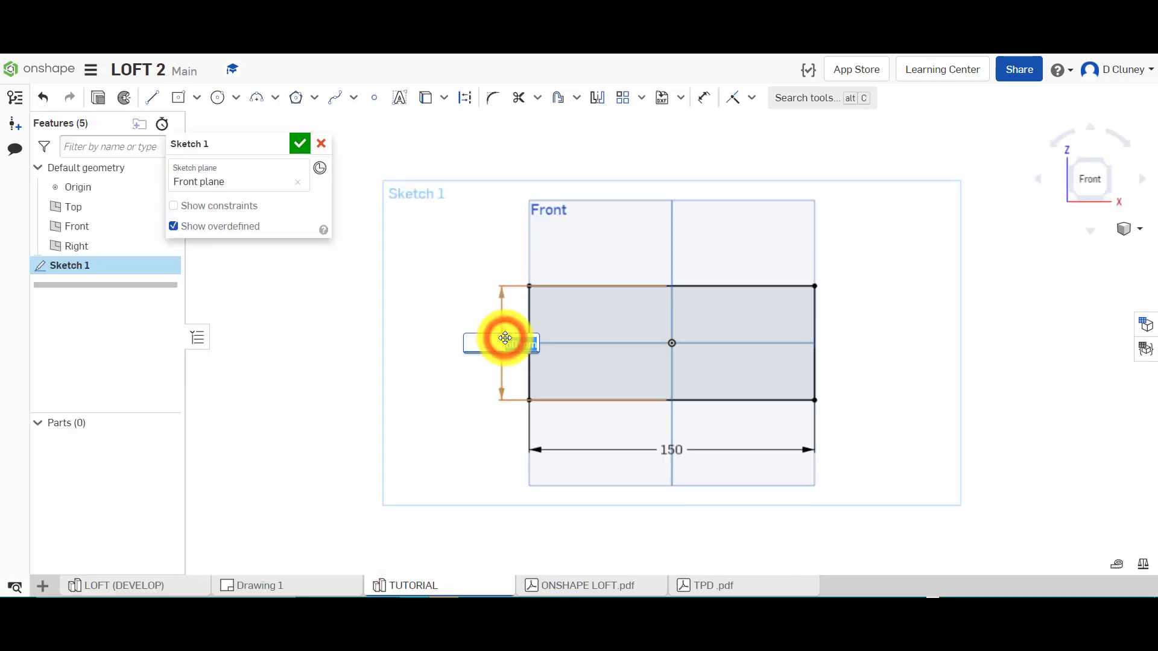
key(Return)
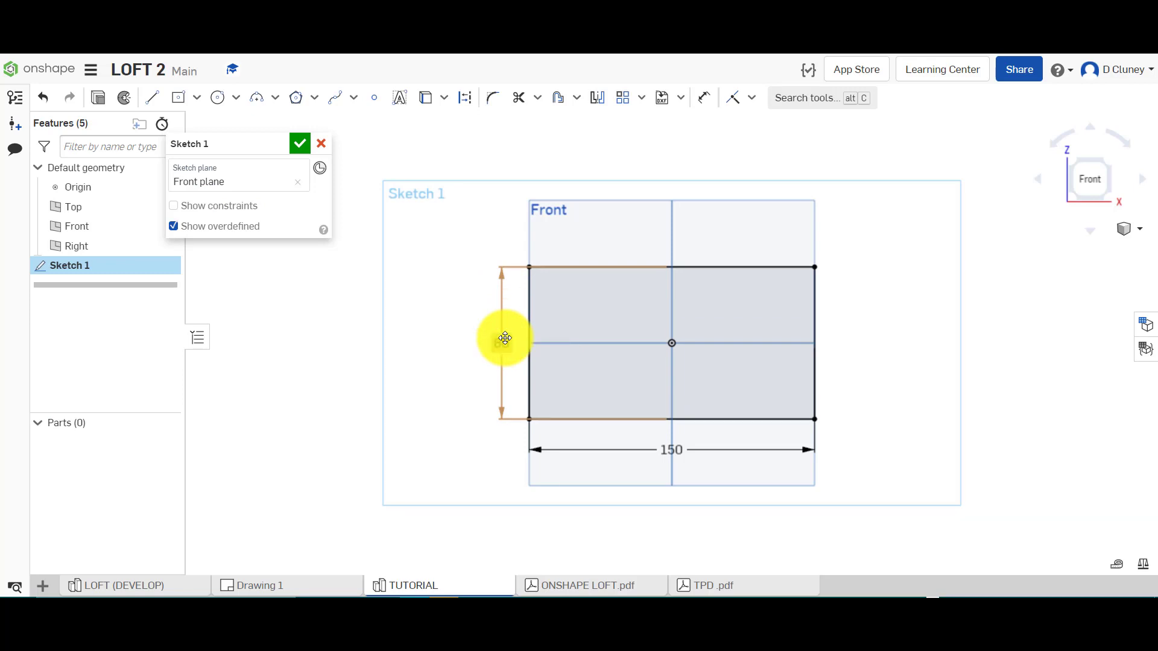
Rename the sketch FRONT PROFILE and finish it
click(989, 156)
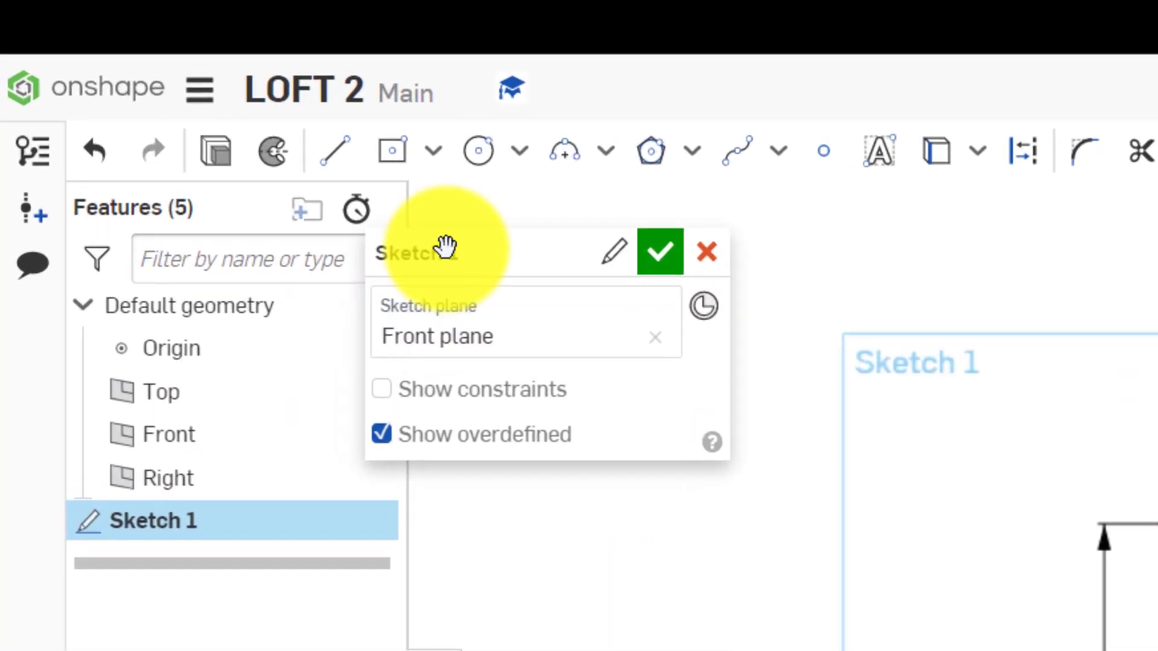
click(613, 252)
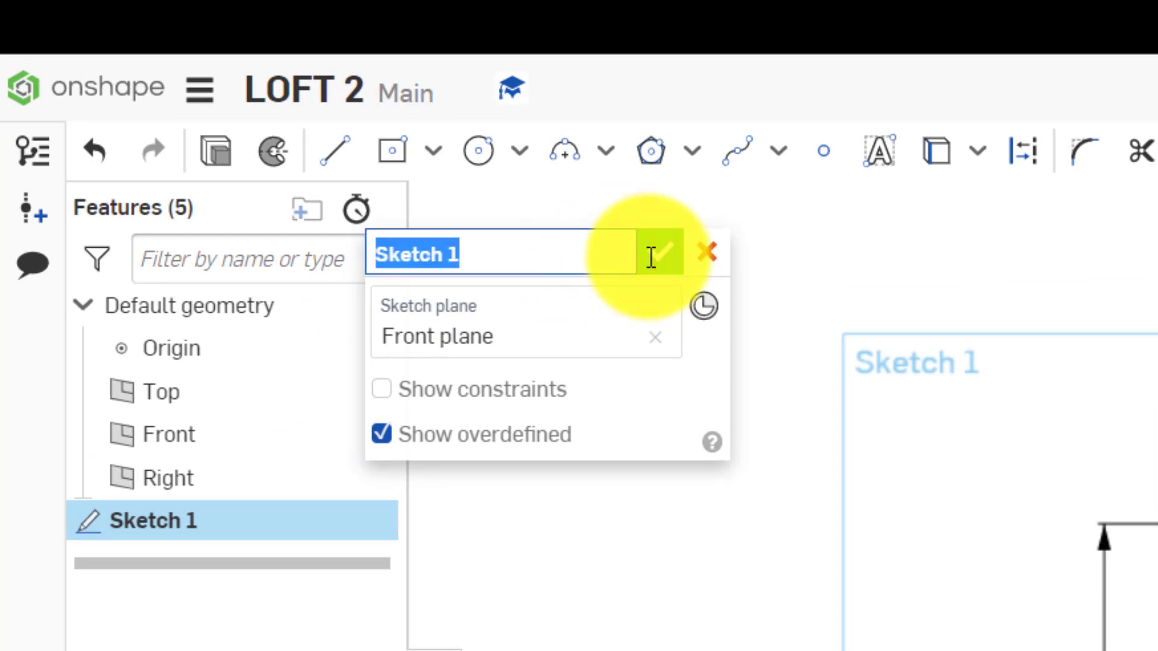
text(FRO)
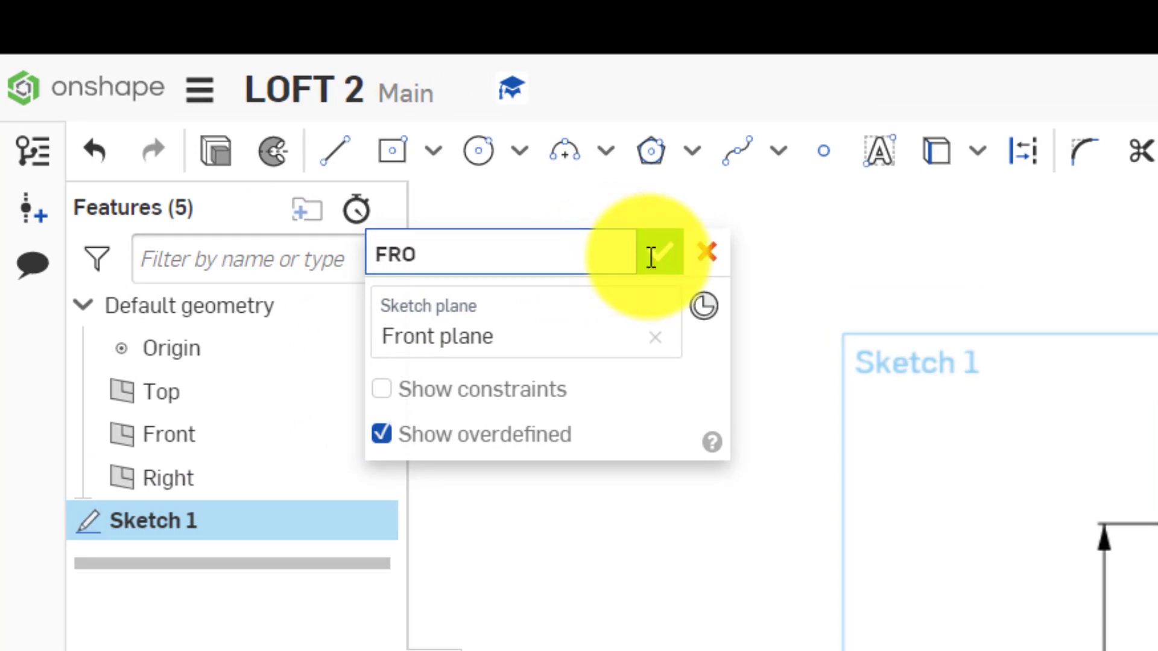
text(NT PROFILE)
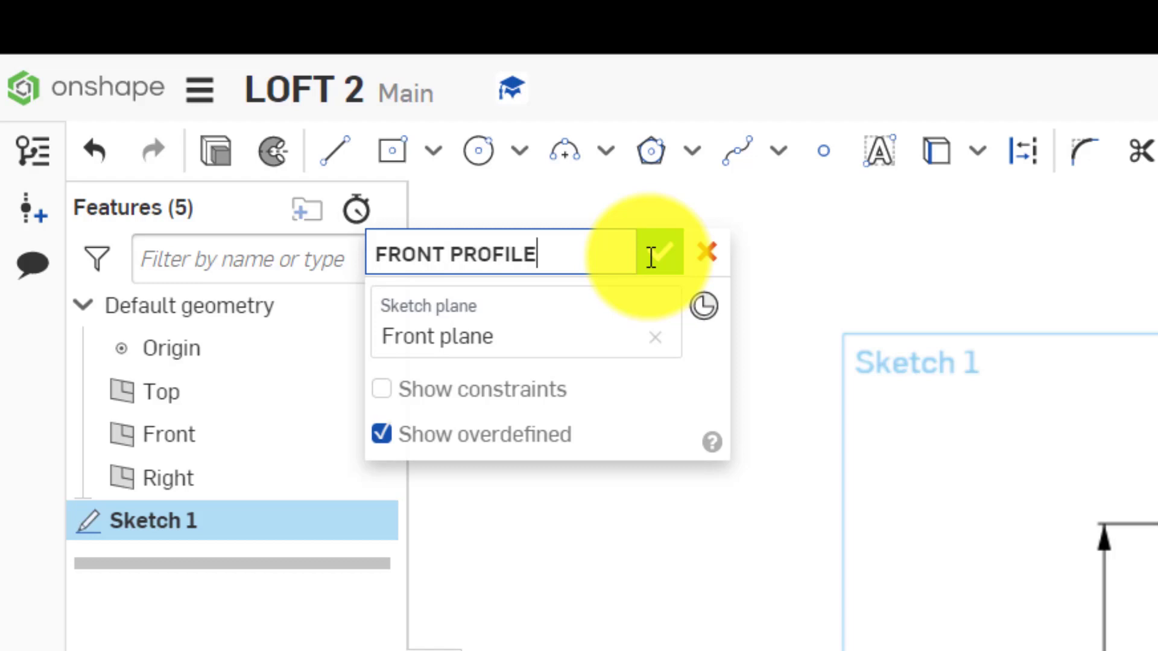
click(659, 252)
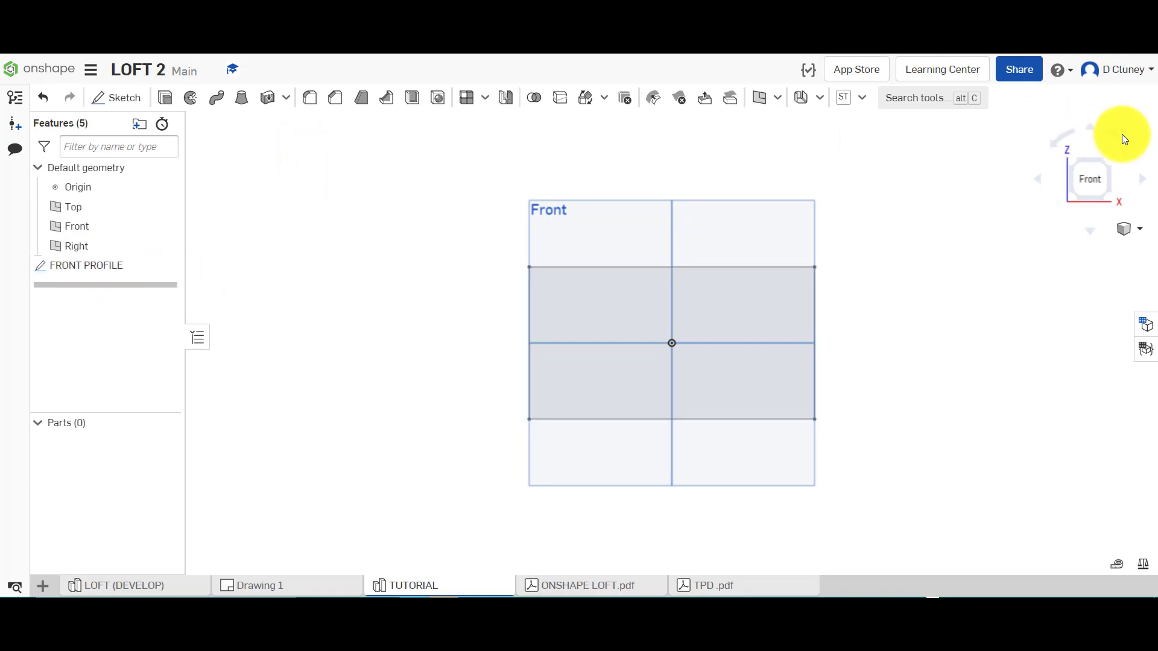
click(1112, 170)
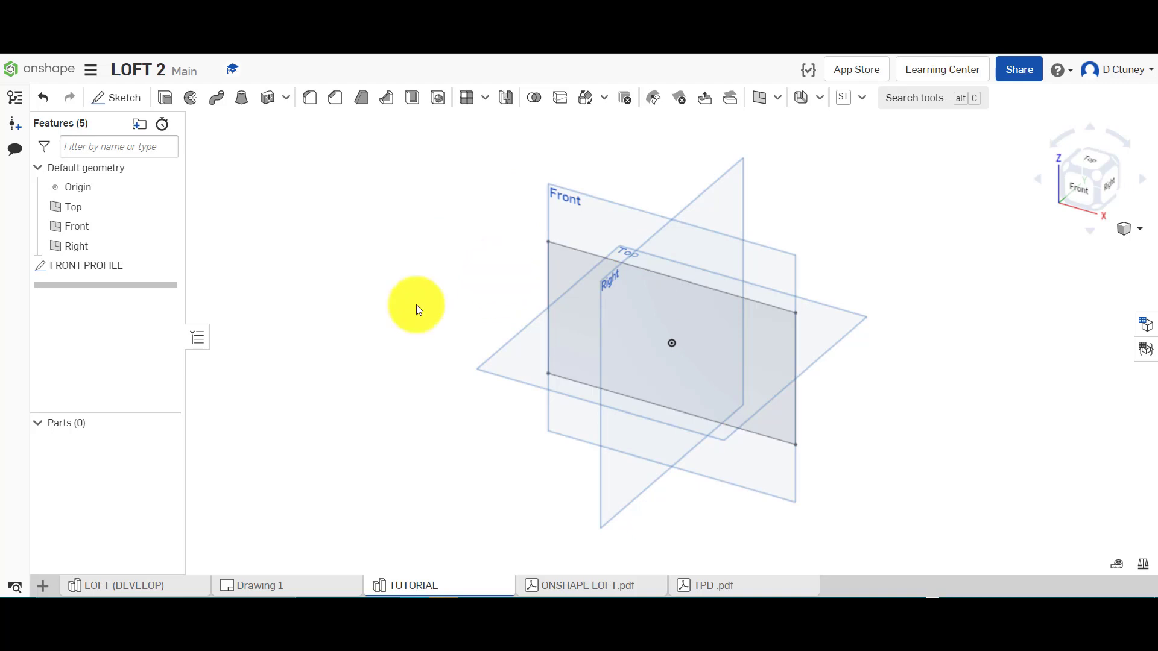
click(277, 586)
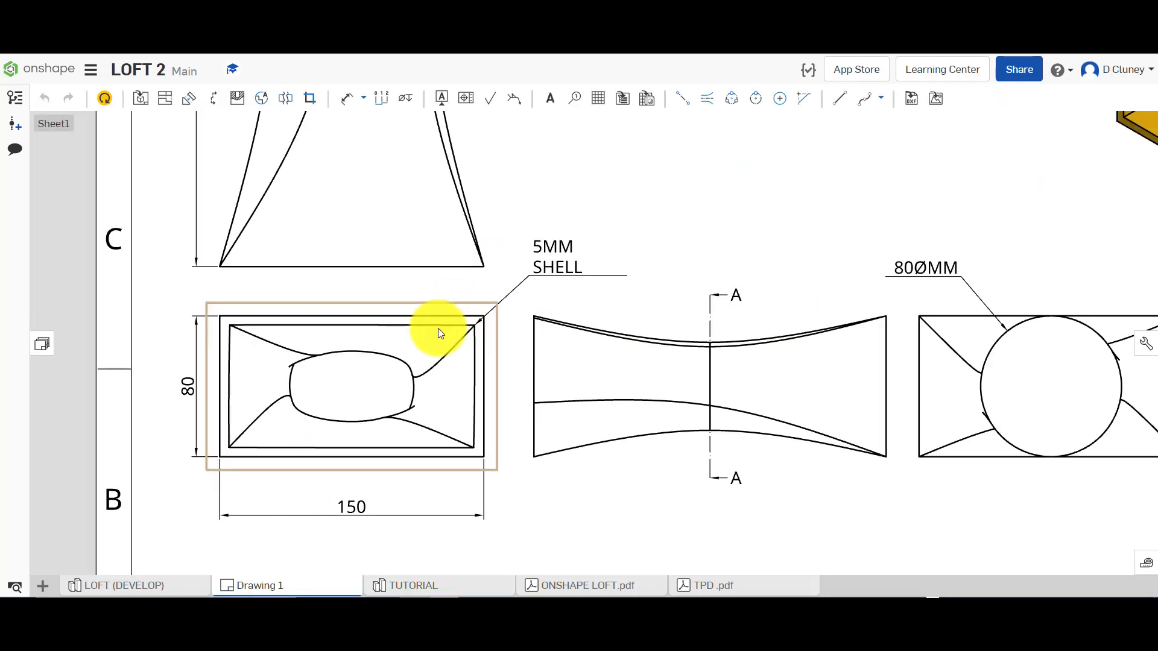
scroll(438, 328, up, 1)
scroll(438, 328, down, 4)
scroll(438, 328, down, 1)
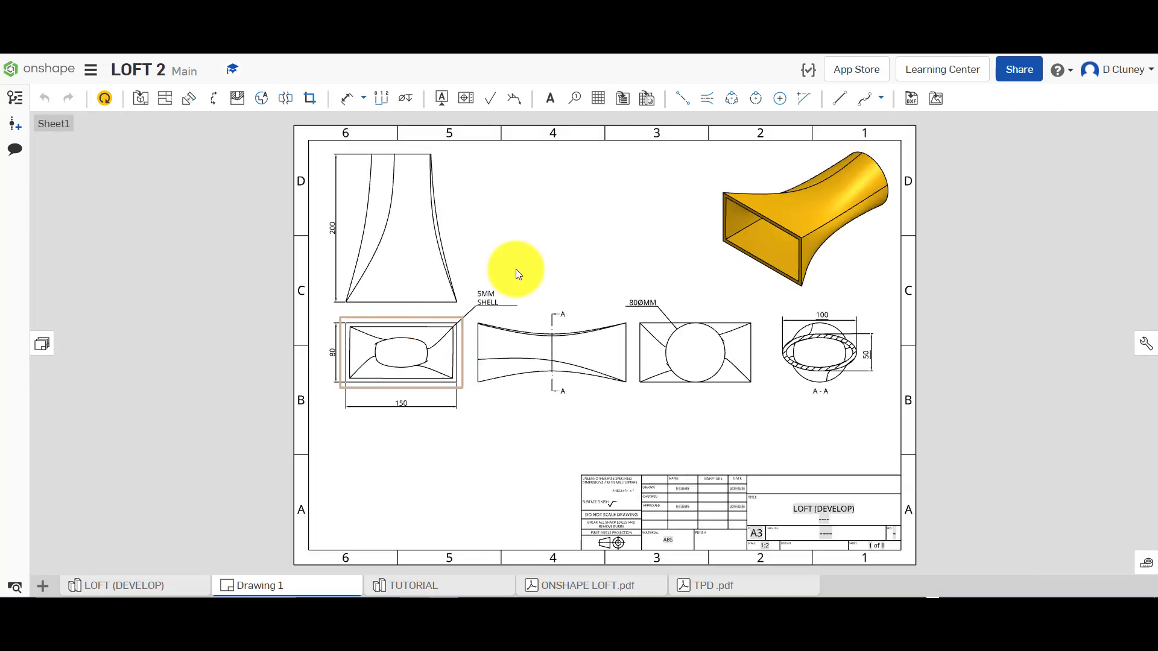
scroll(516, 269, up, 1)
click(370, 311)
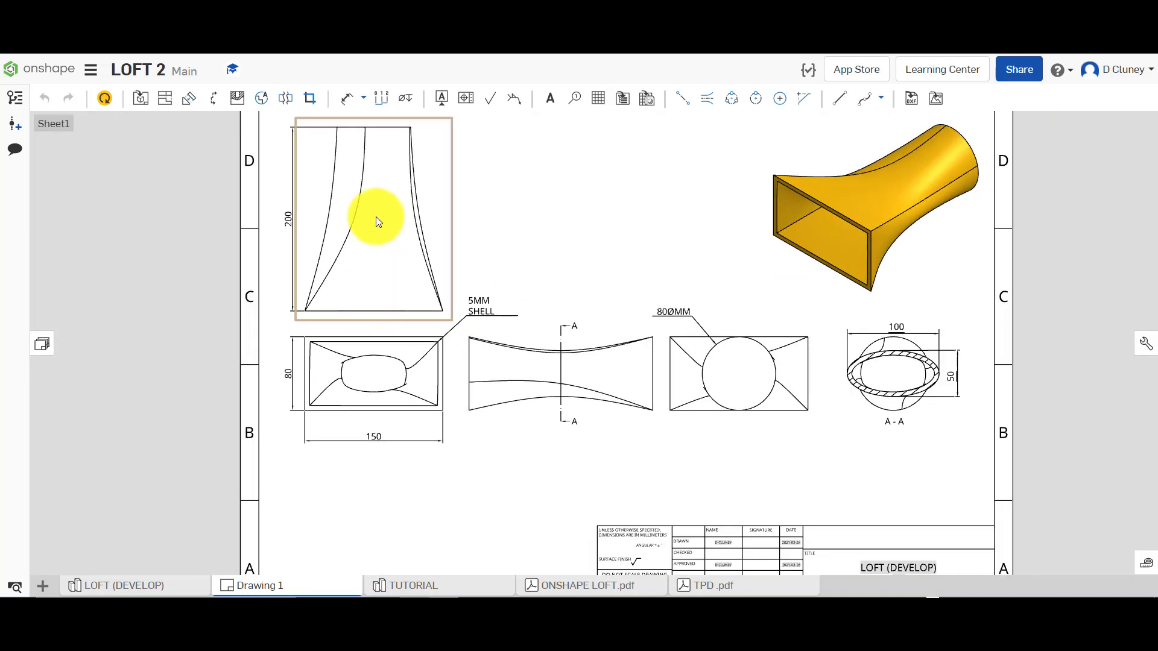
click(371, 126)
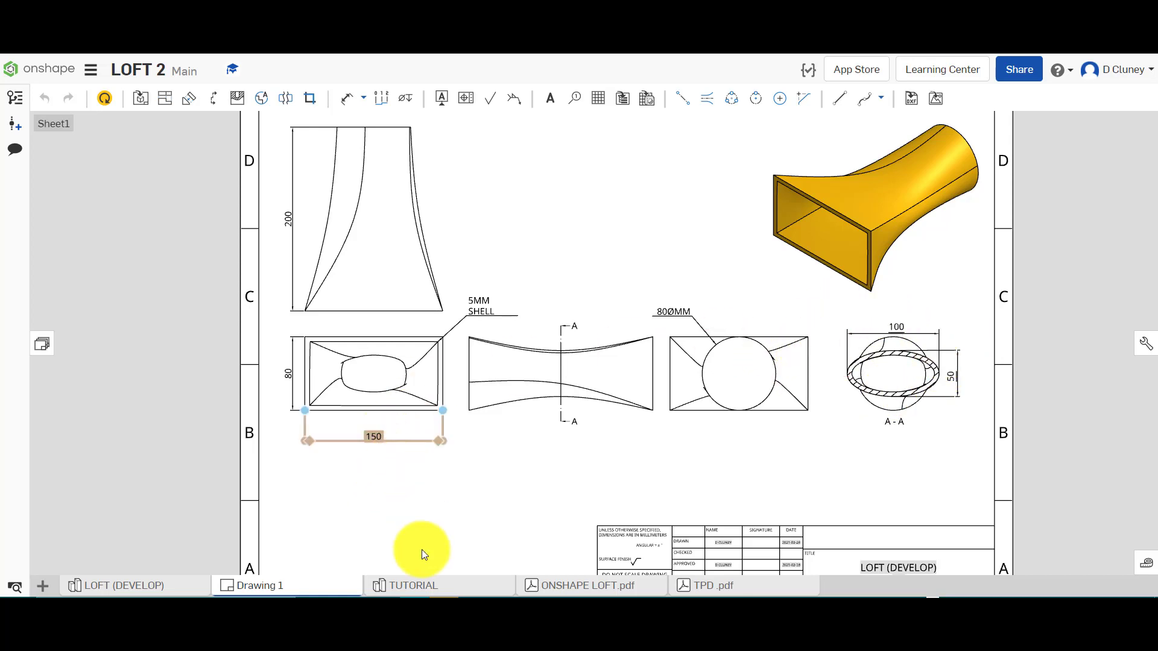
click(428, 587)
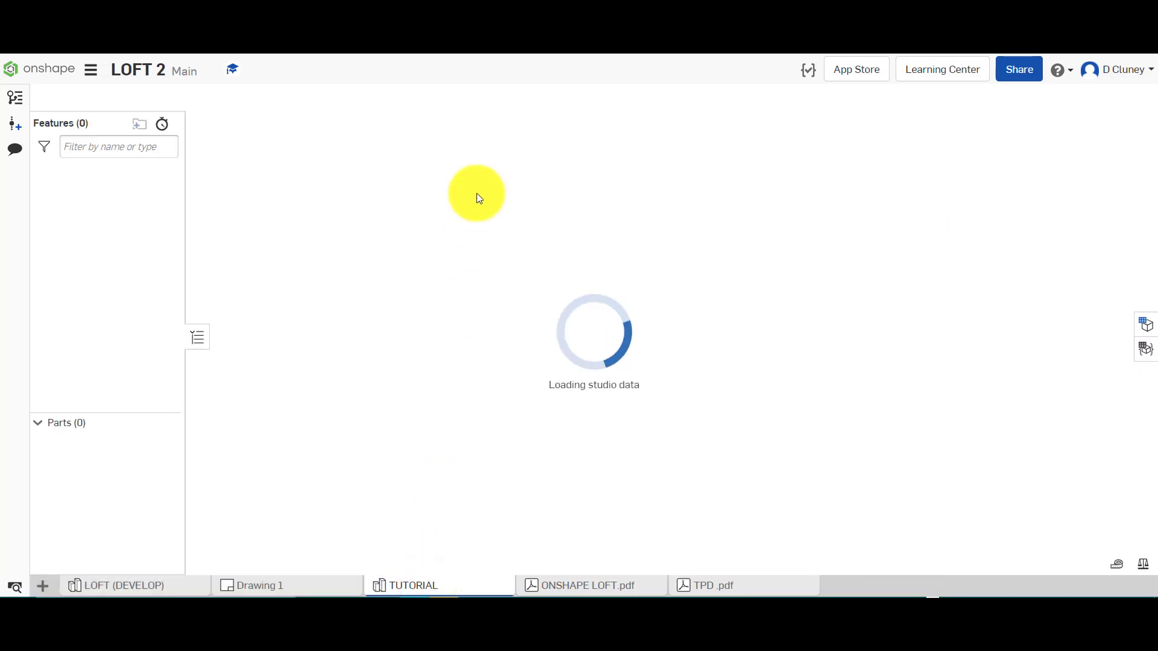
Create Plane 1 parallel to the Front plane at a 100 mm offset
click(594, 200)
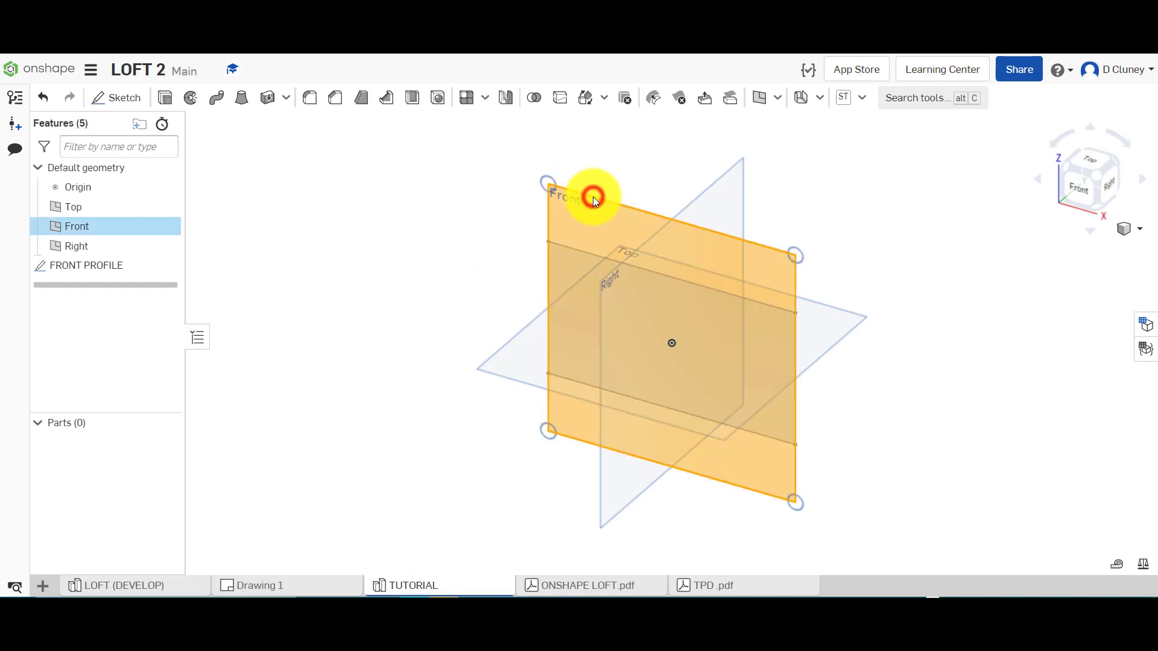
click(778, 98)
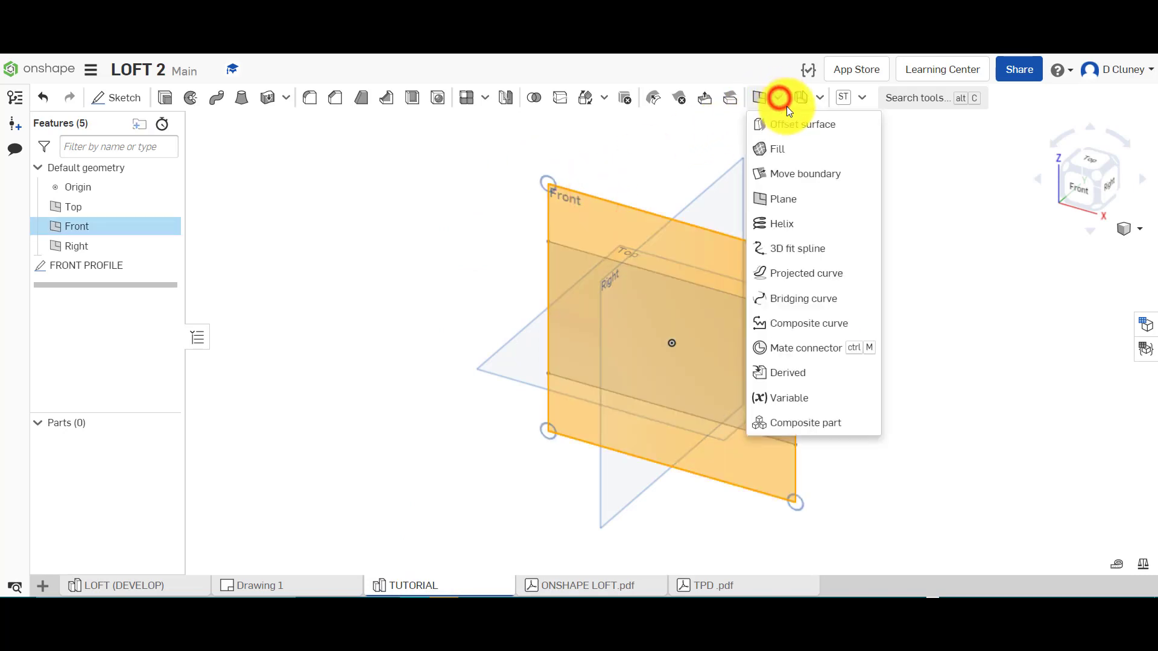
click(792, 205)
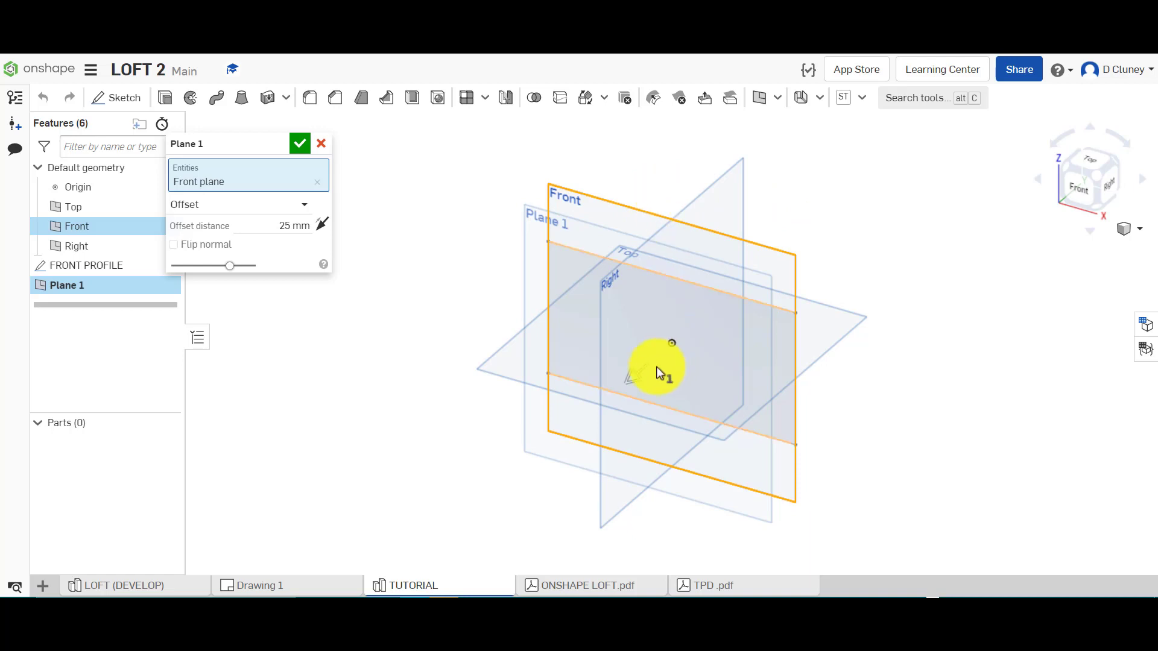
drag(639, 379, 291, 243)
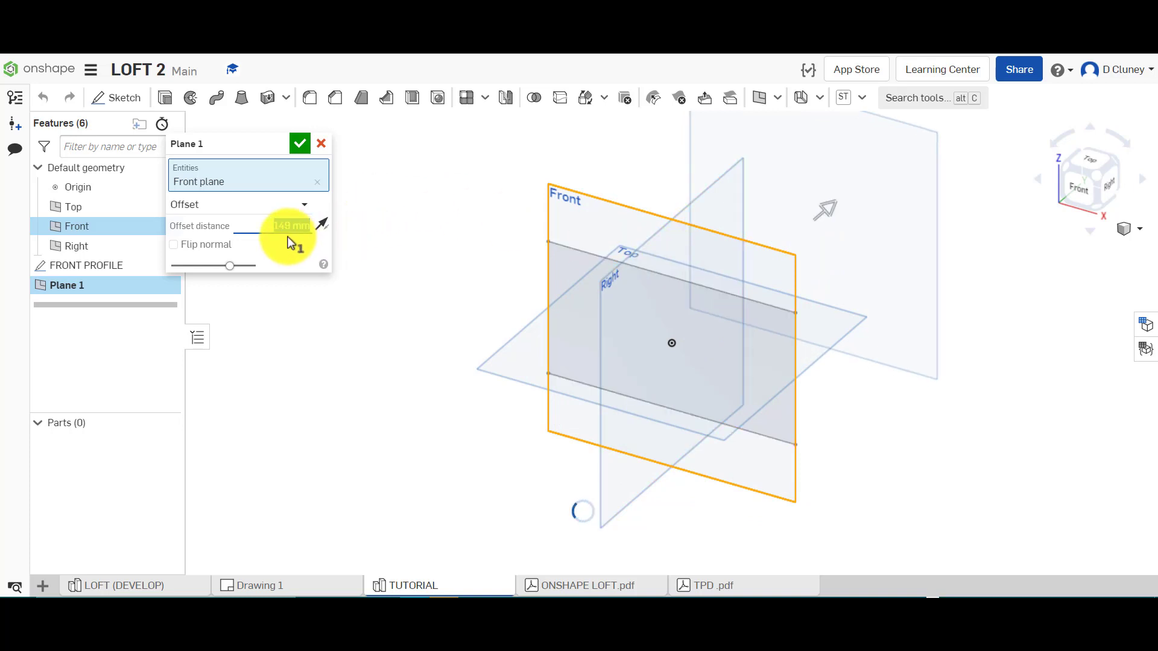
text(1)
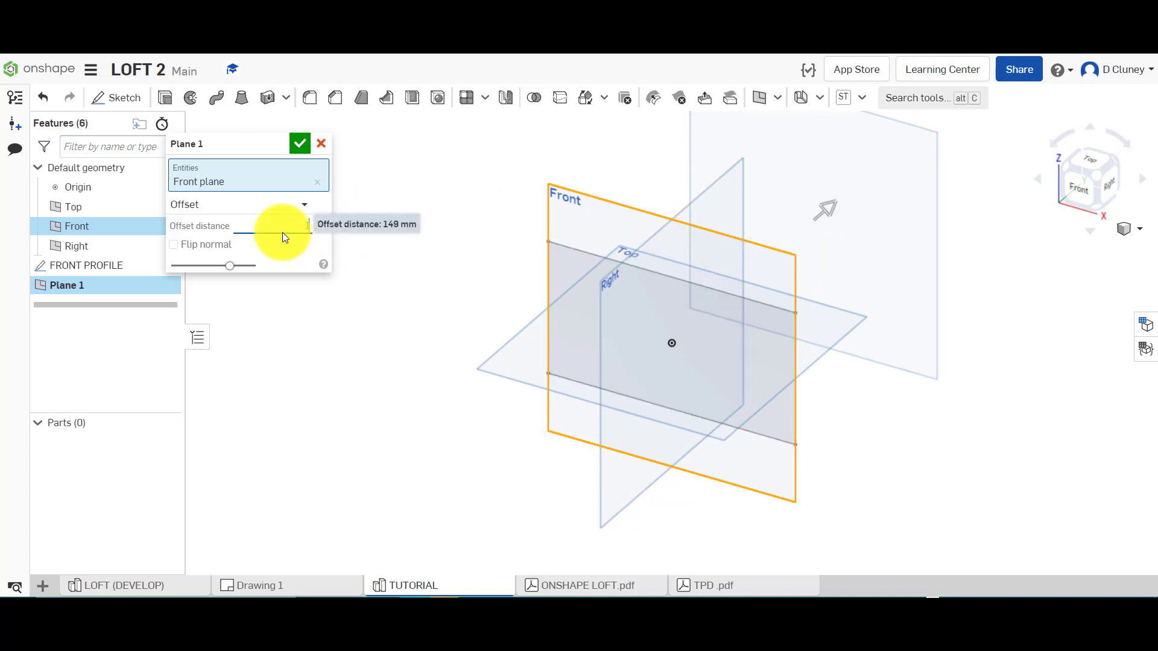
text(00)
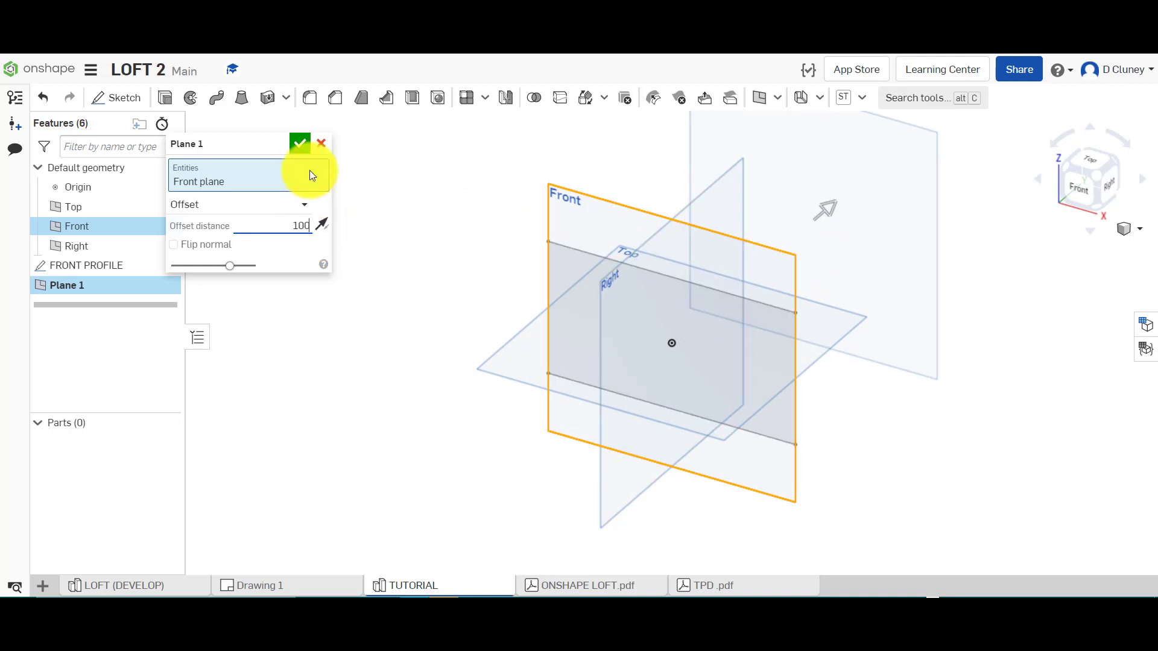
click(301, 143)
scroll(422, 248, up, 2)
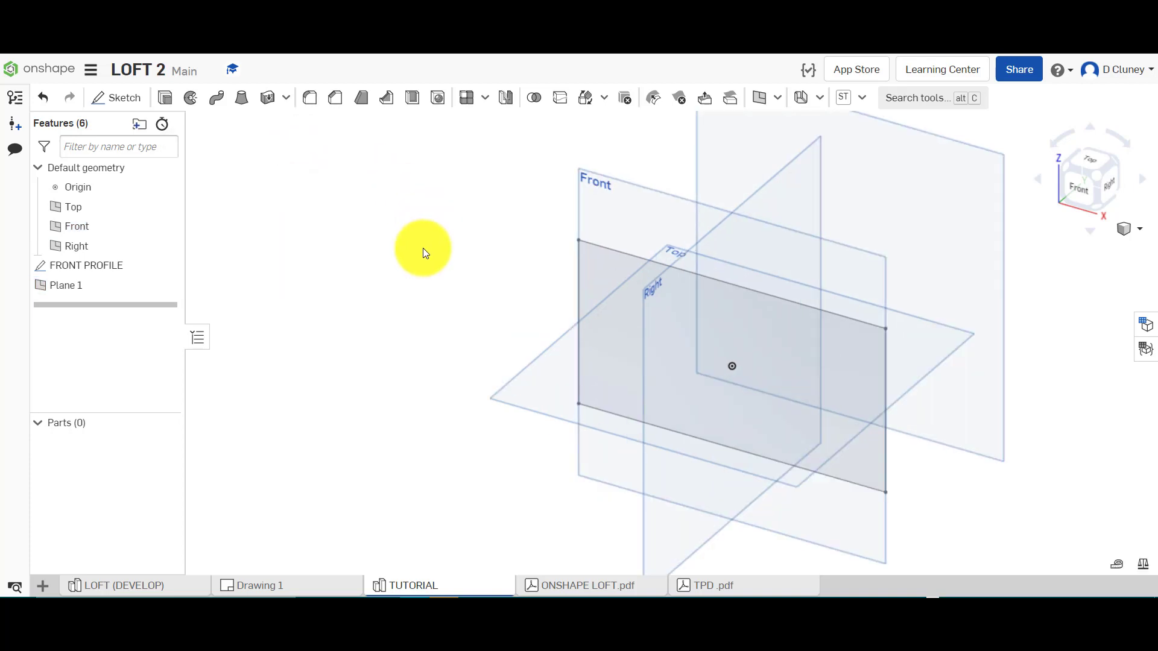
scroll(422, 248, down, 5)
scroll(661, 189, up, 3)
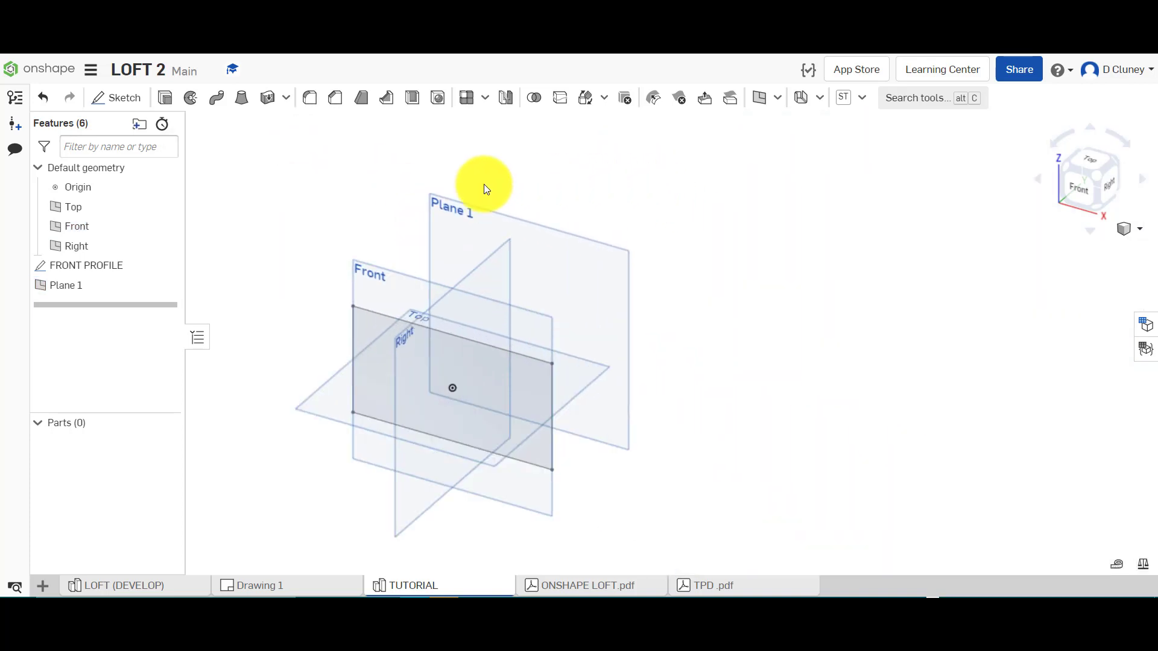
Rename Plane 1 in the feature list to MIDDLE PLANE
right_click(76, 285)
click(108, 296)
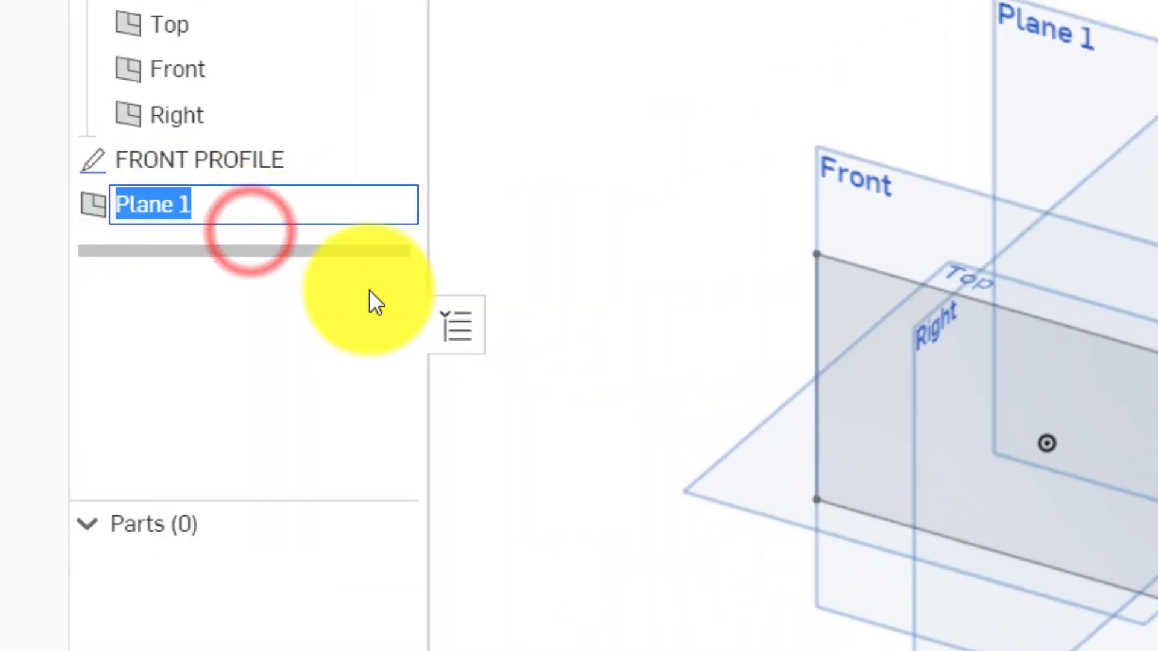
text(MIDDLE )
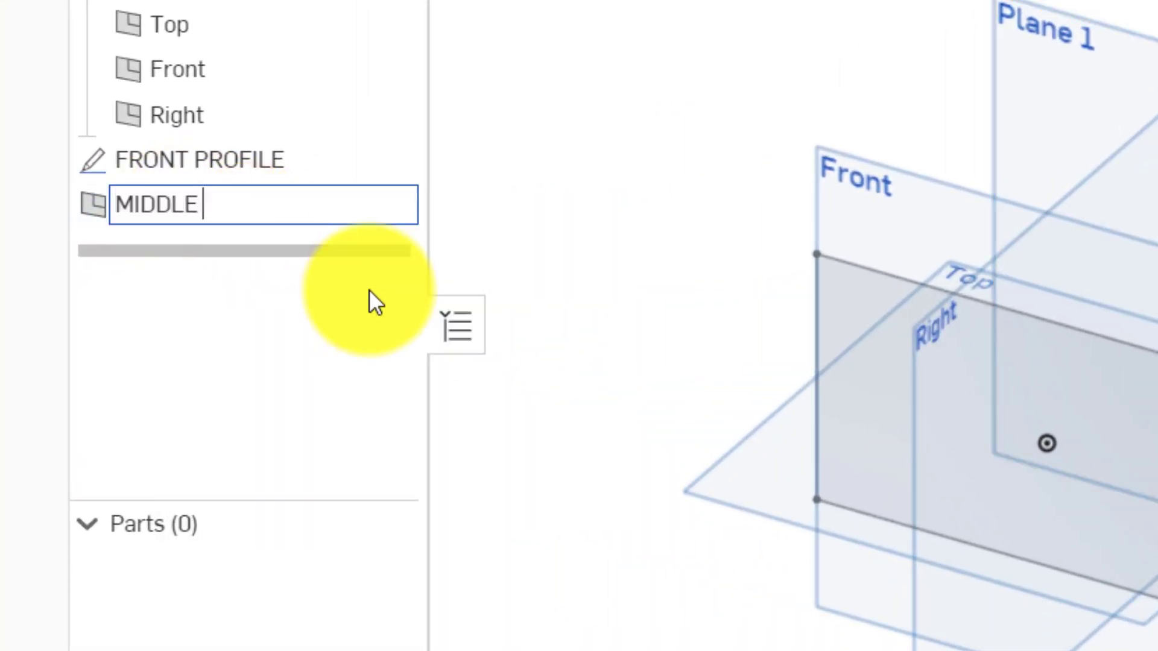
text(PLANE)
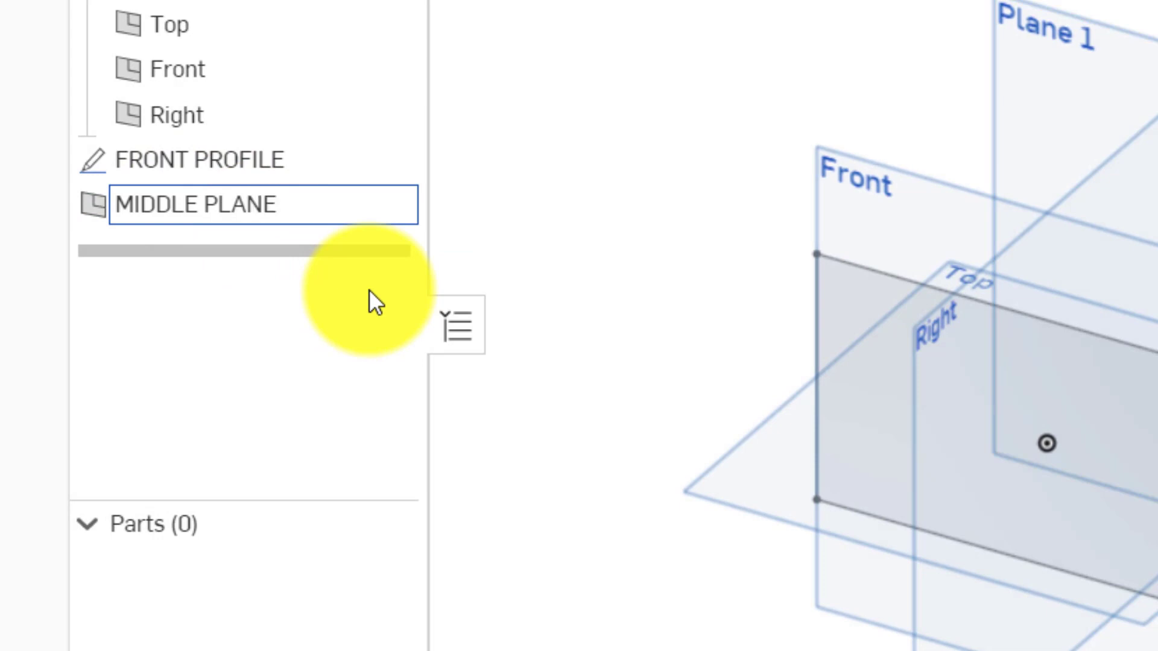
key(Return)
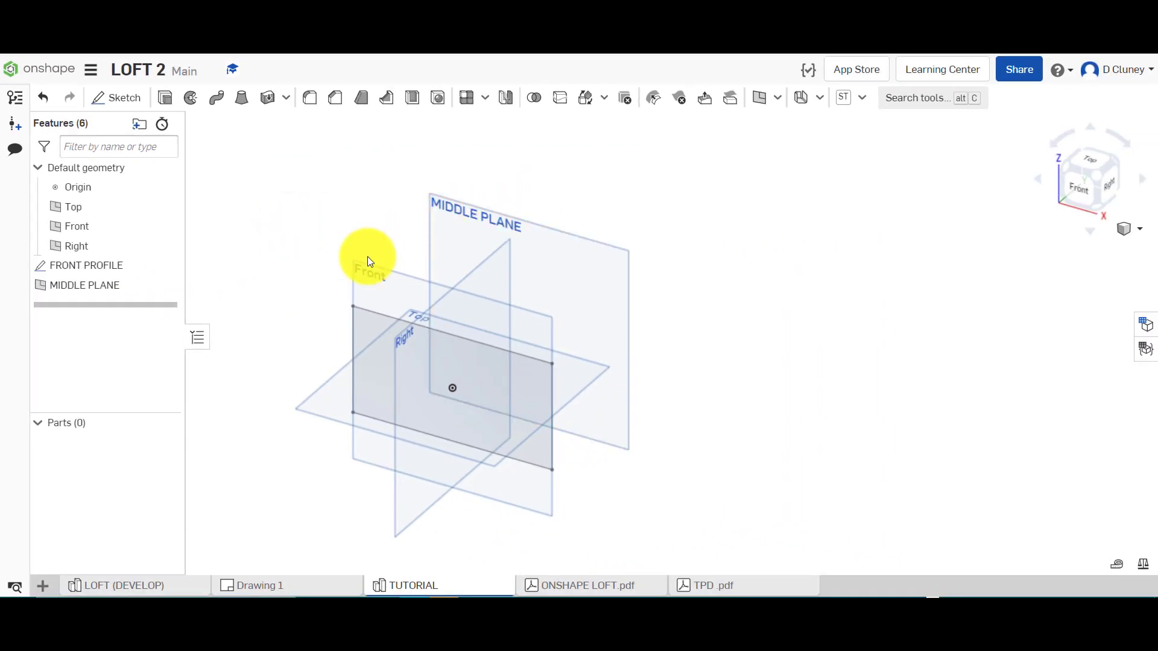
Start a sketch on MIDDLE PLANE, view it straight on, and hide FRONT PROFILE
click(478, 207)
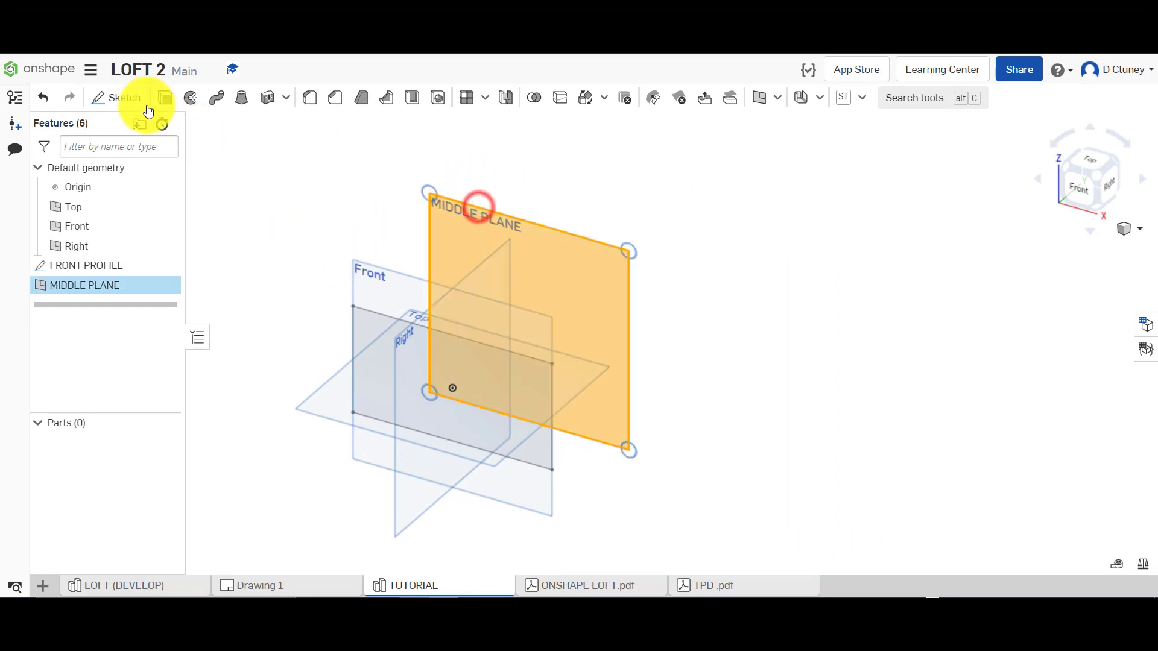
click(128, 96)
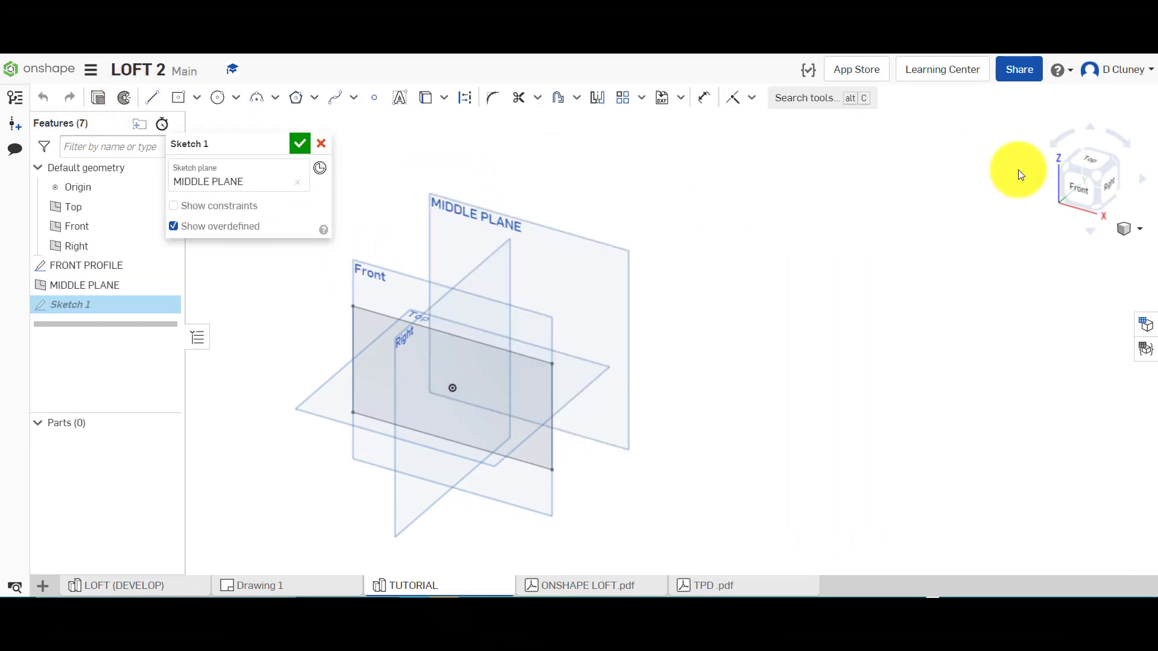
key(n)
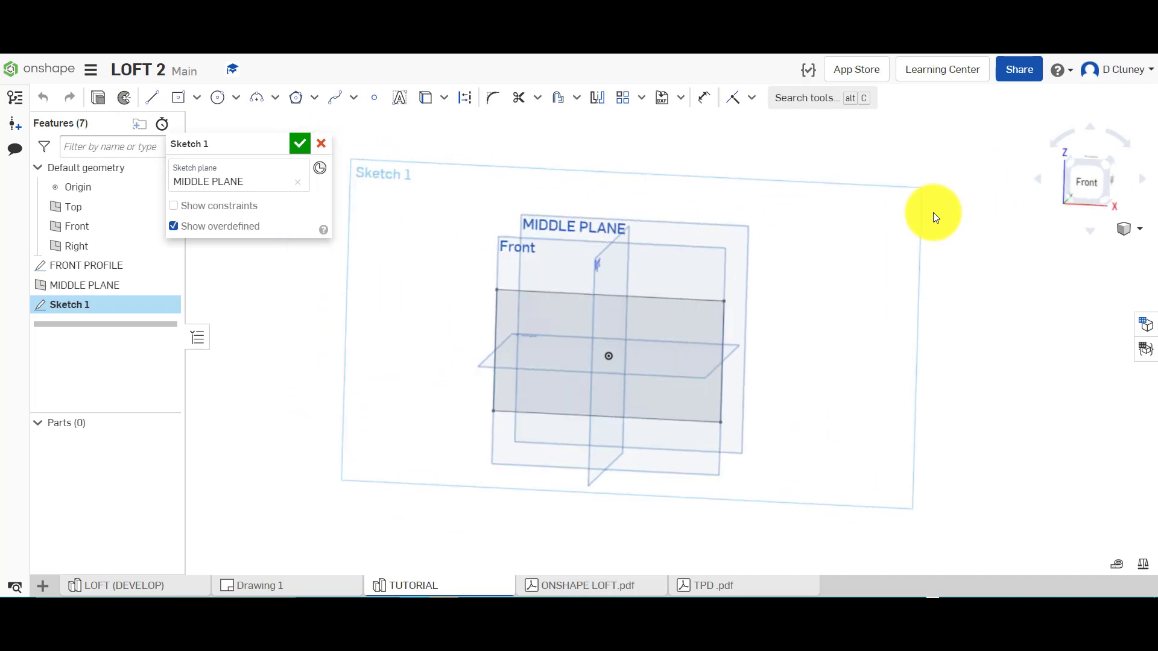
scroll(675, 346, down, 2)
scroll(674, 346, up, 4)
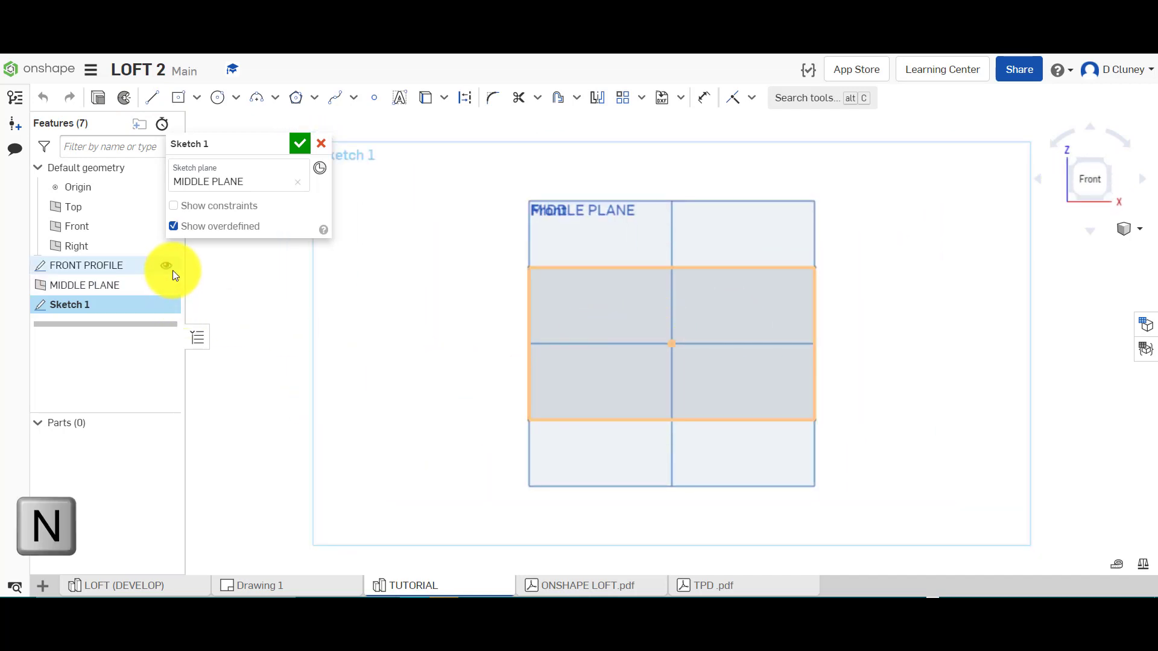
click(169, 265)
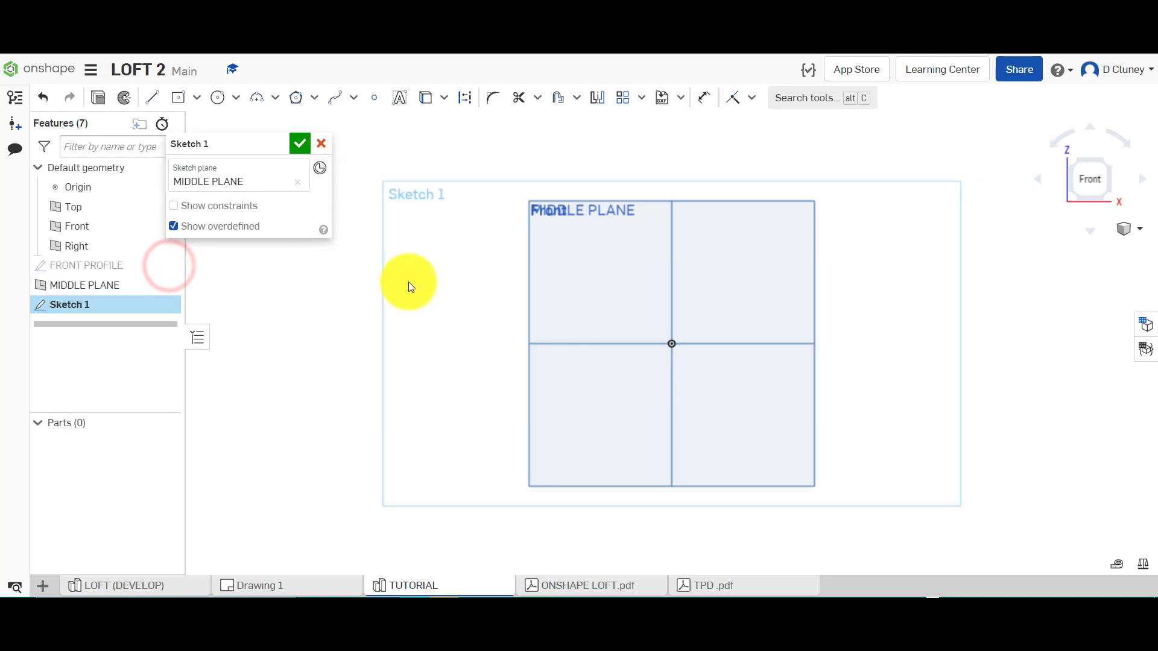
Draw an ellipse centred on the origin, dimensioned 200 major by 100 minor
click(235, 100)
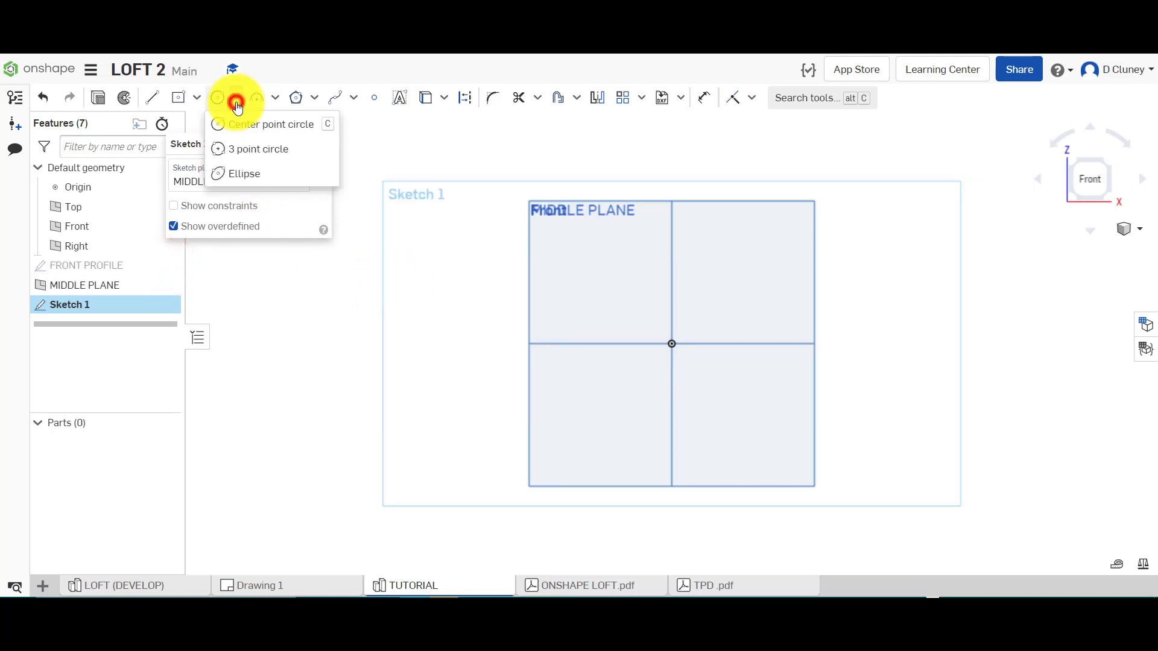
click(268, 174)
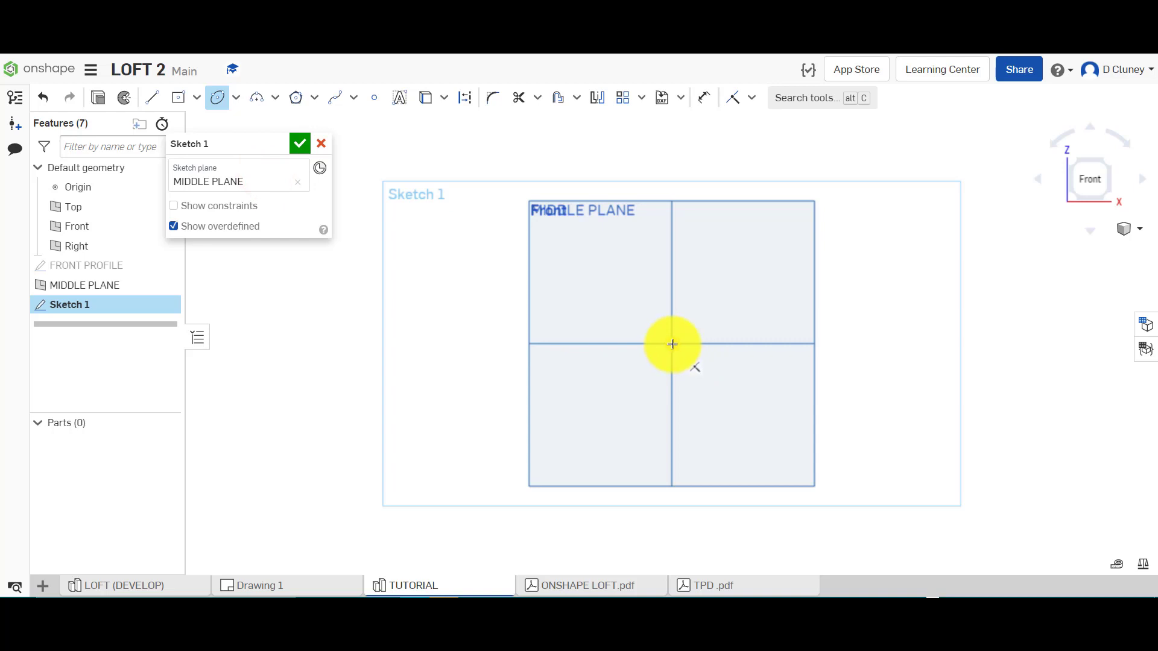
click(672, 344)
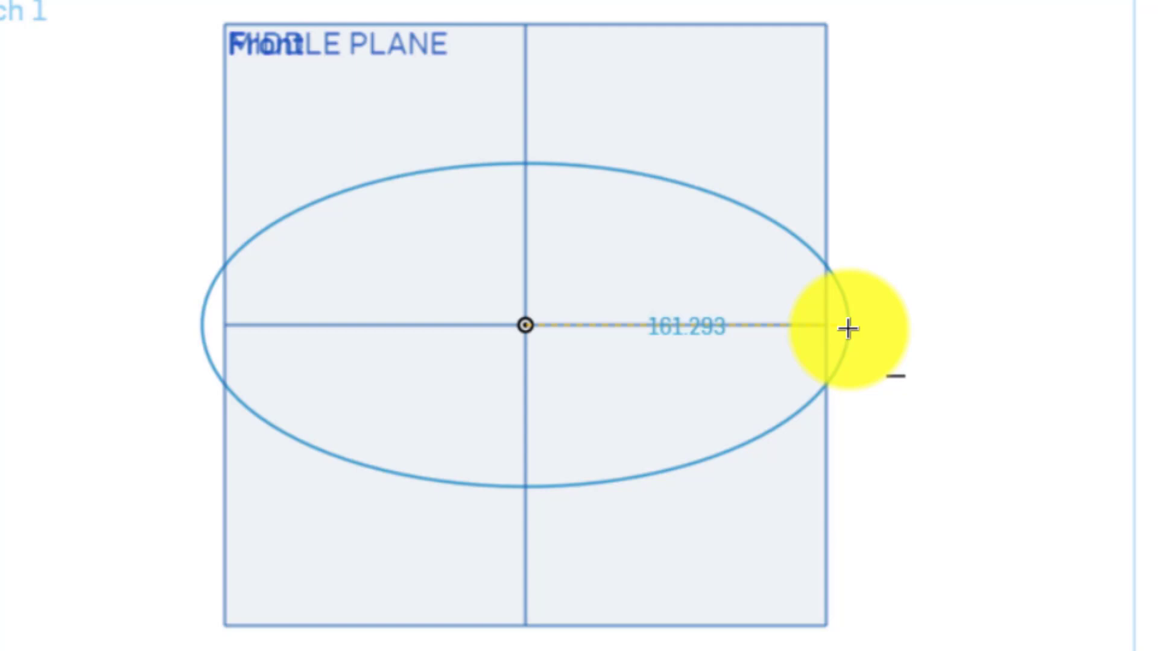
click(848, 328)
click(646, 239)
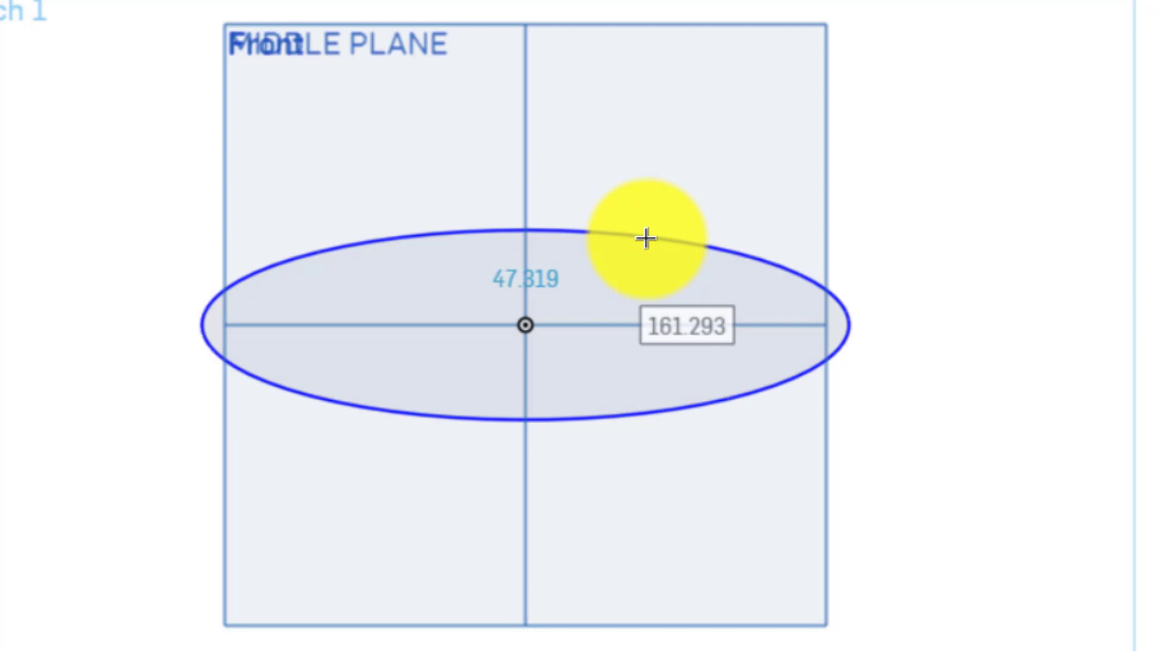
text(20)
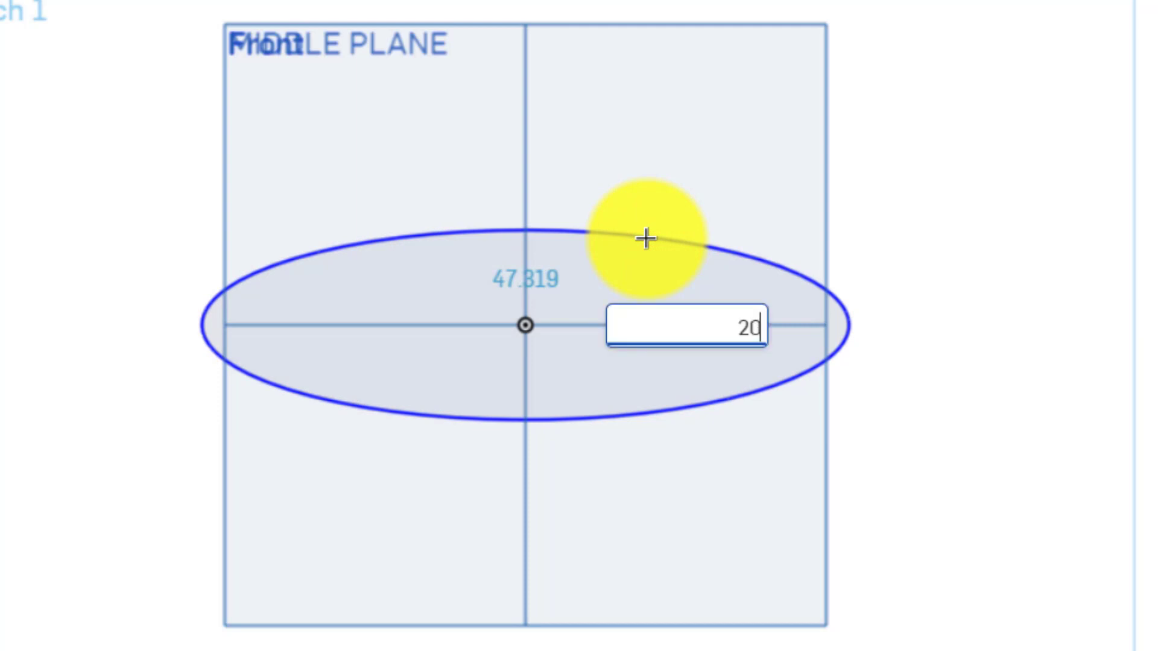
text(0)
key(Return)
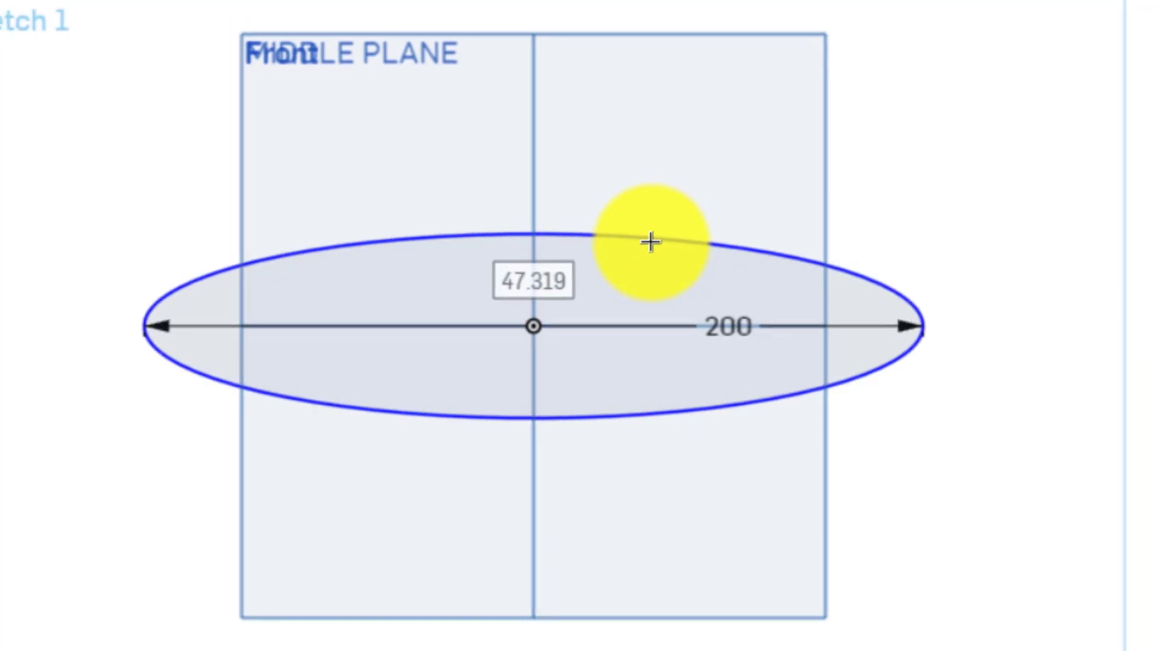
text(100)
key(Return)
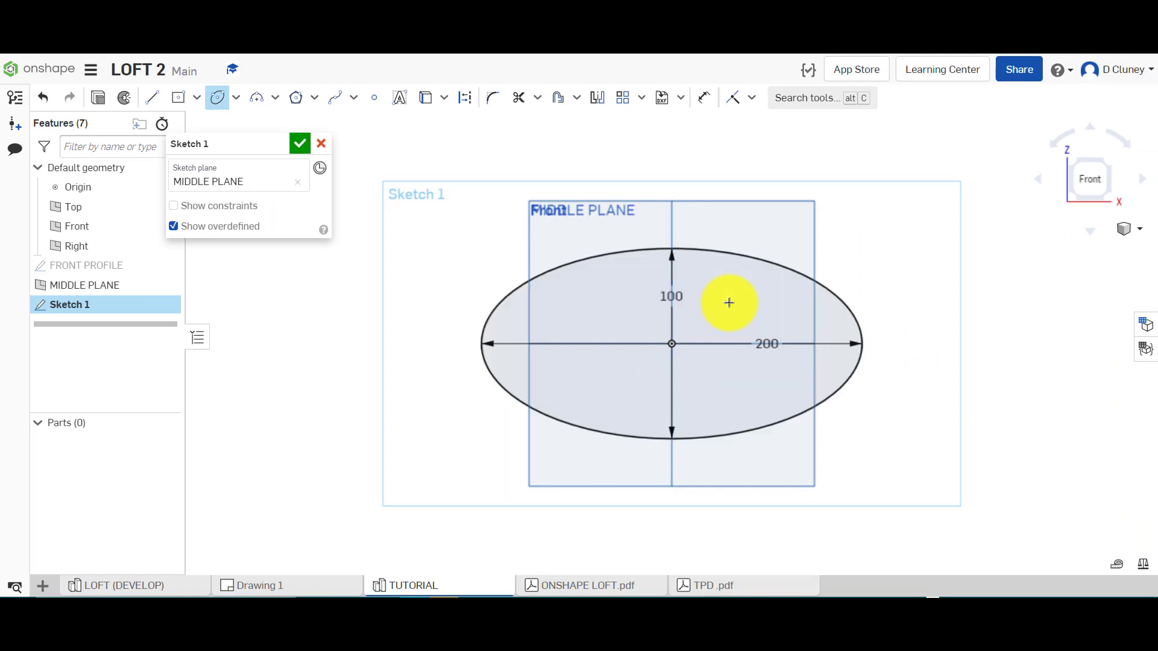
click(314, 589)
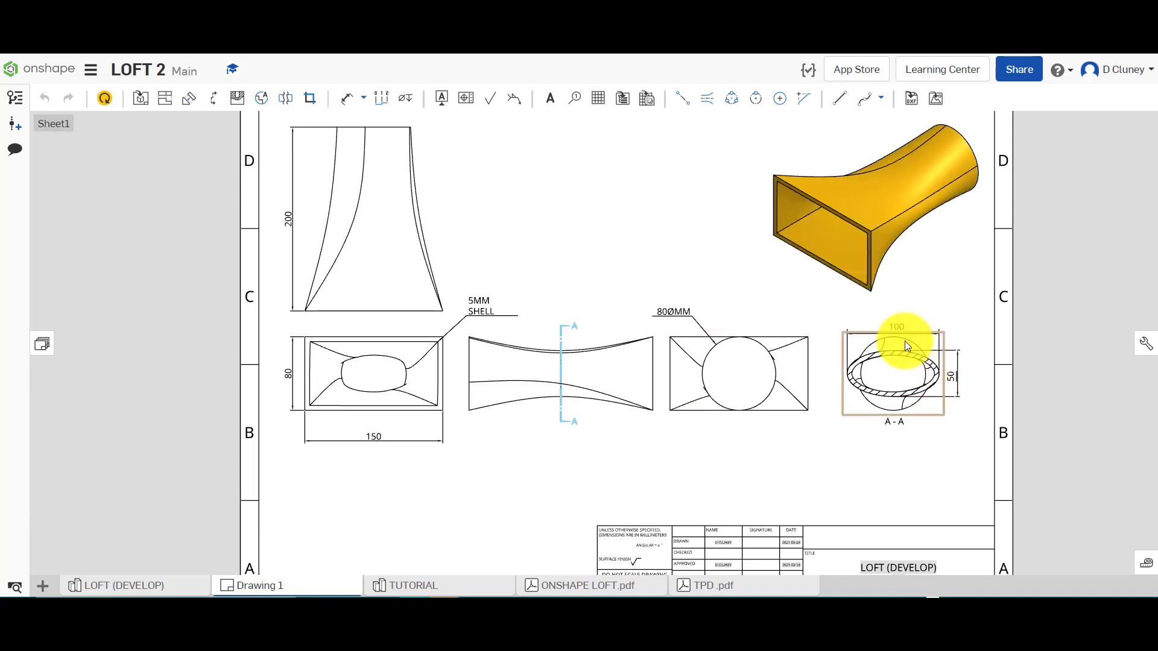
click(417, 586)
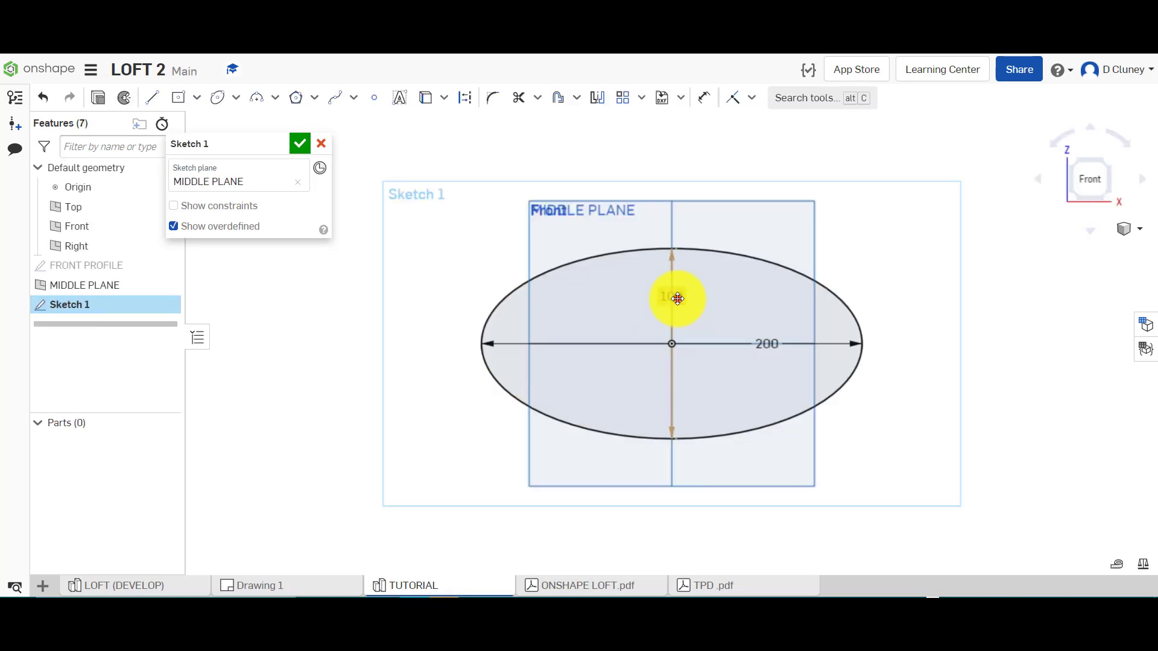
Change the ellipse dimensions to 50 vertical and 100 horizontal
double_click(677, 298)
key(Escape)
double_click(775, 343)
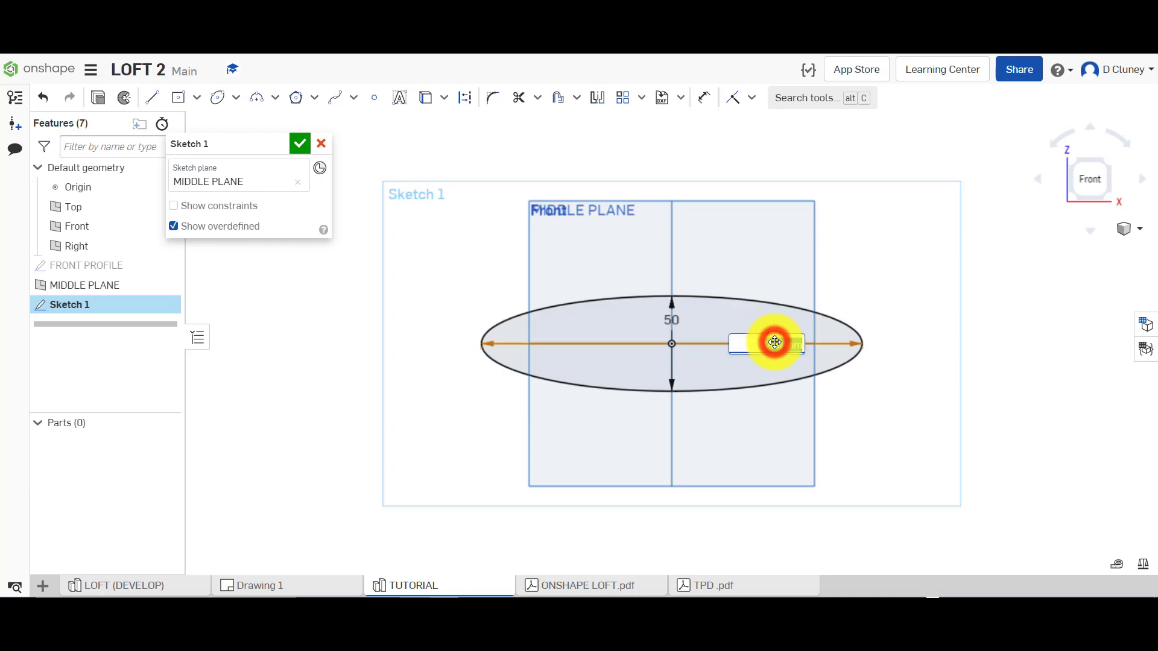
text(100)
key(Return)
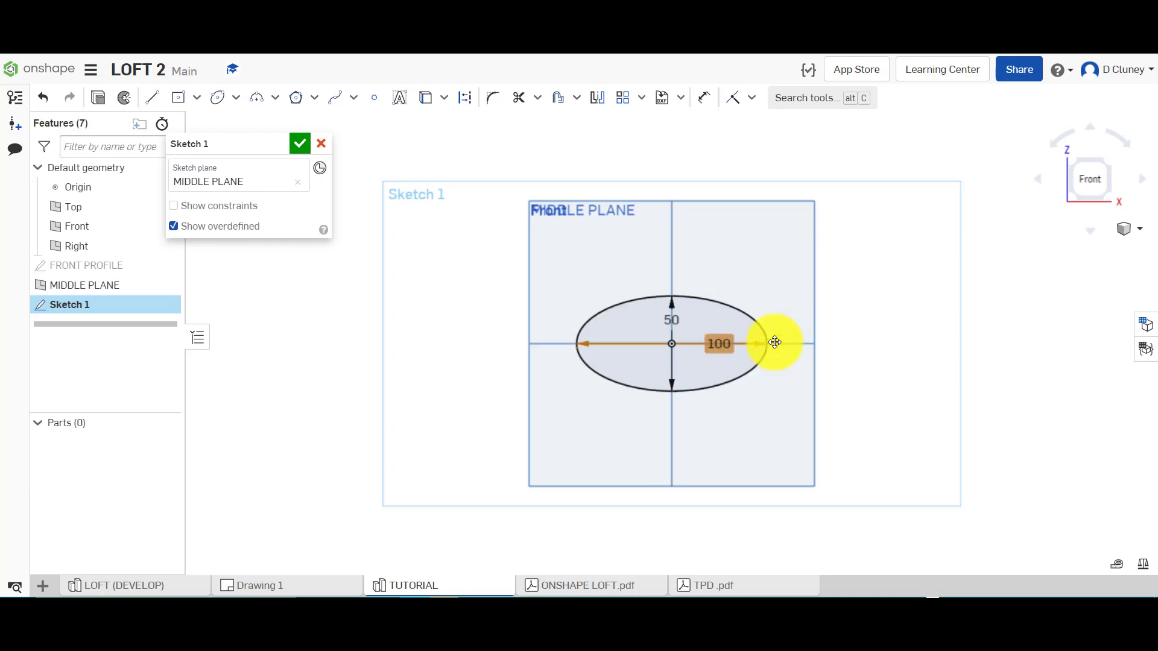
Switch to isometric view, rename the sketch MIDDLE PROFILE, and finish it
click(1110, 163)
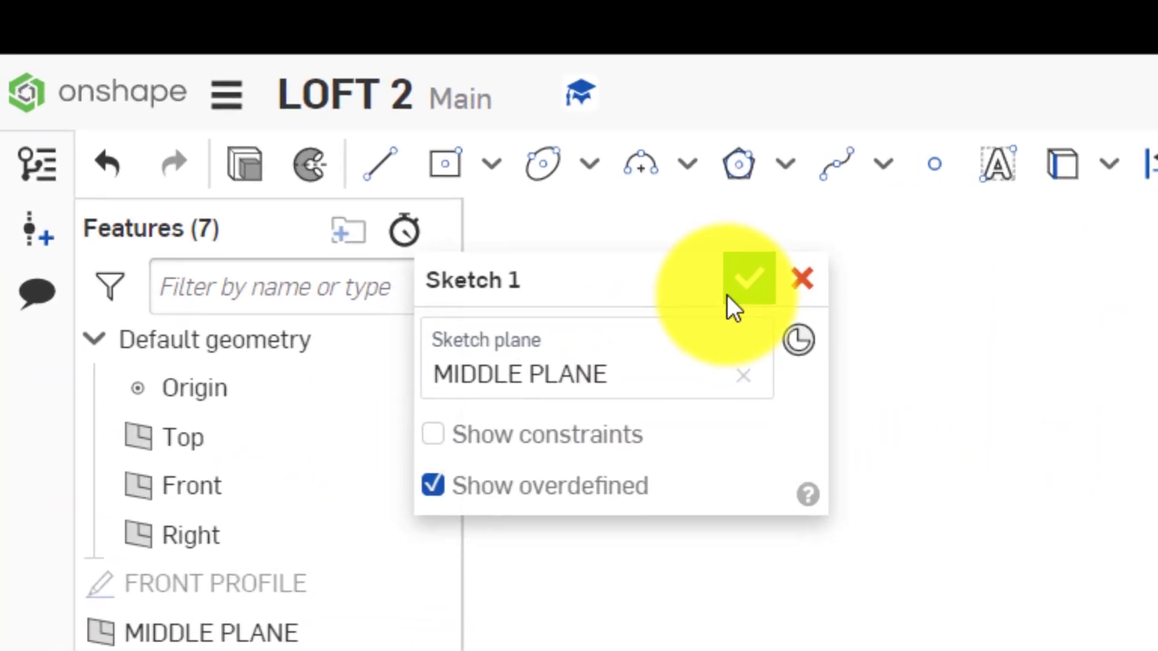
click(699, 279)
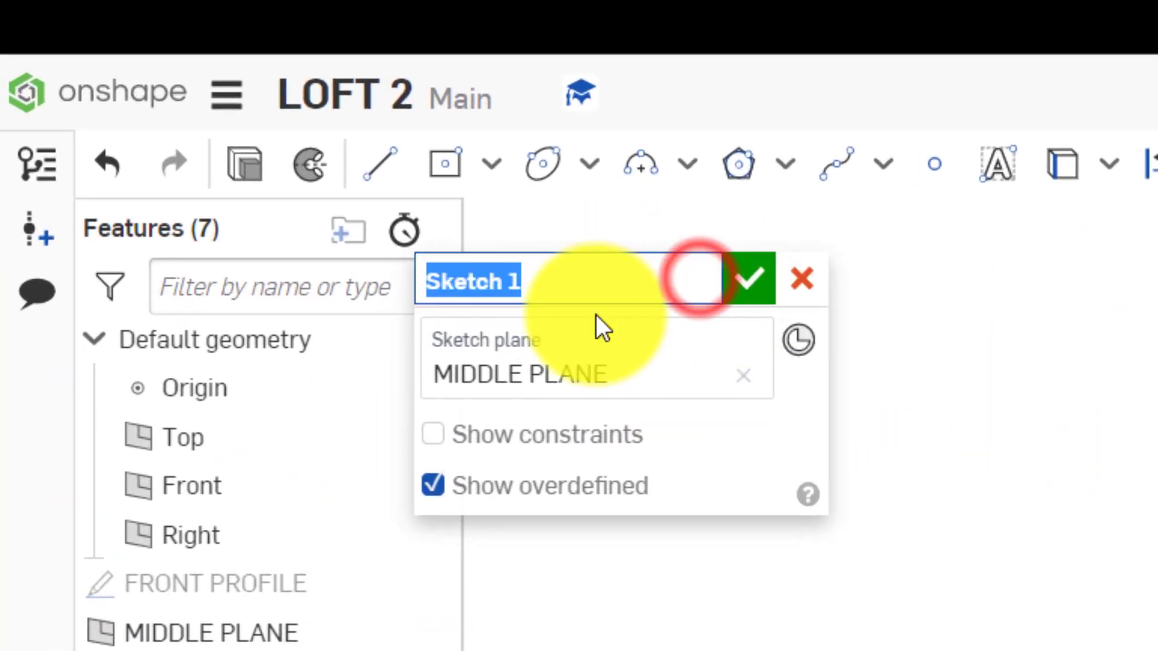
text(MIDDLE)
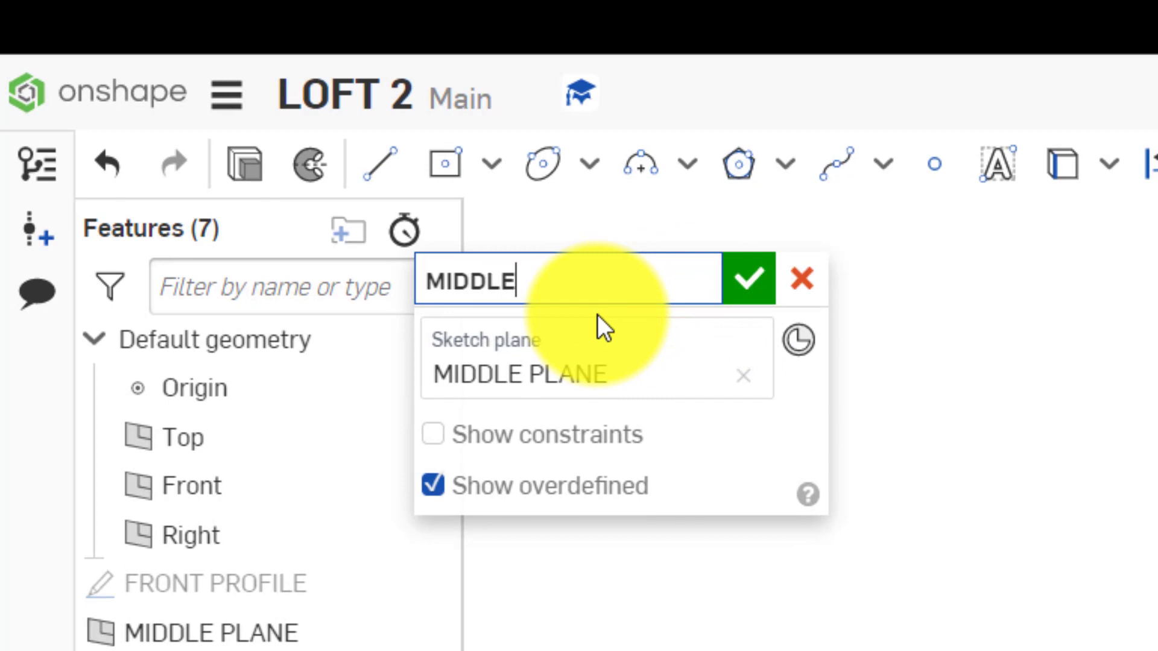
text( PROFILE)
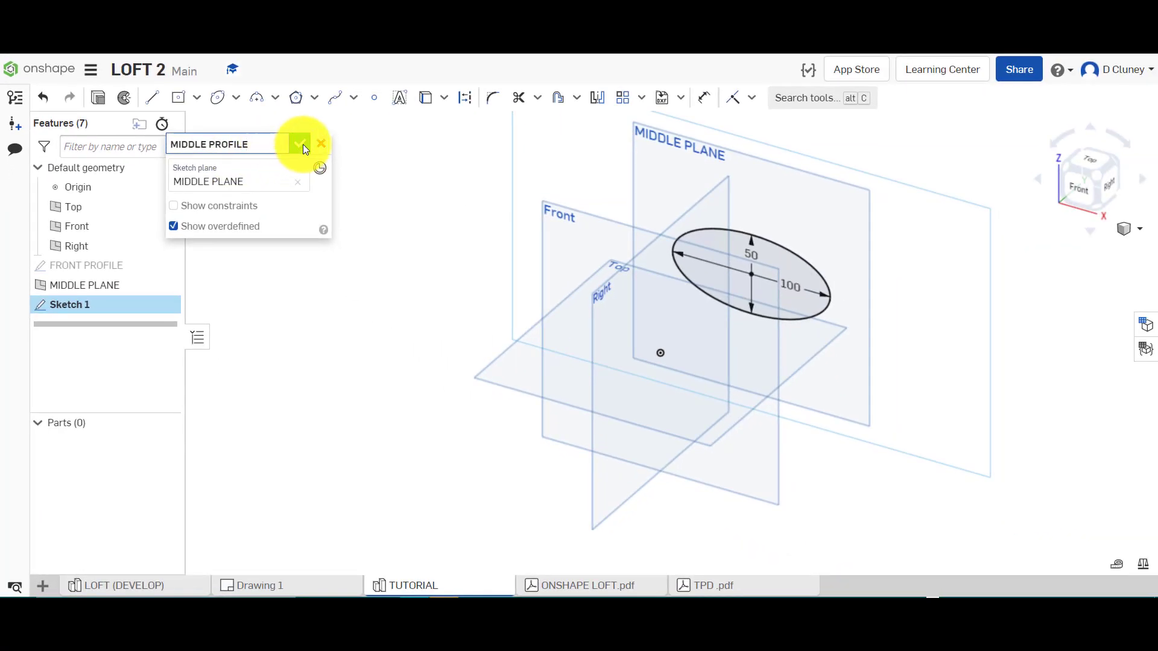
click(303, 144)
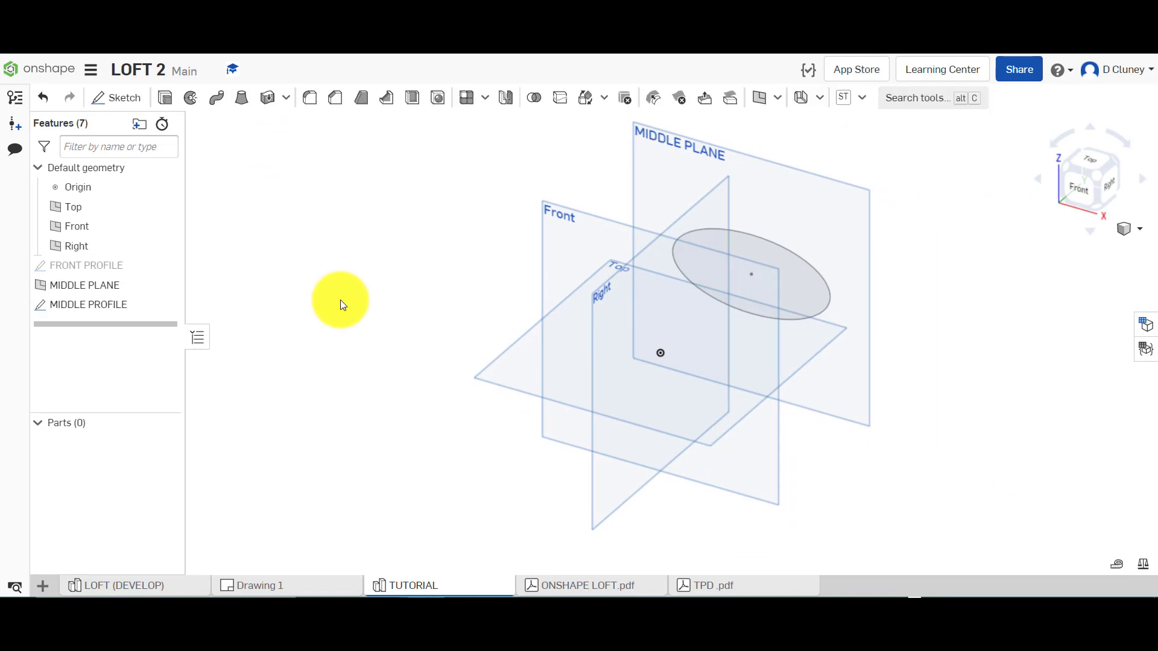
Show the hidden FRONT PROFILE sketch again
click(165, 265)
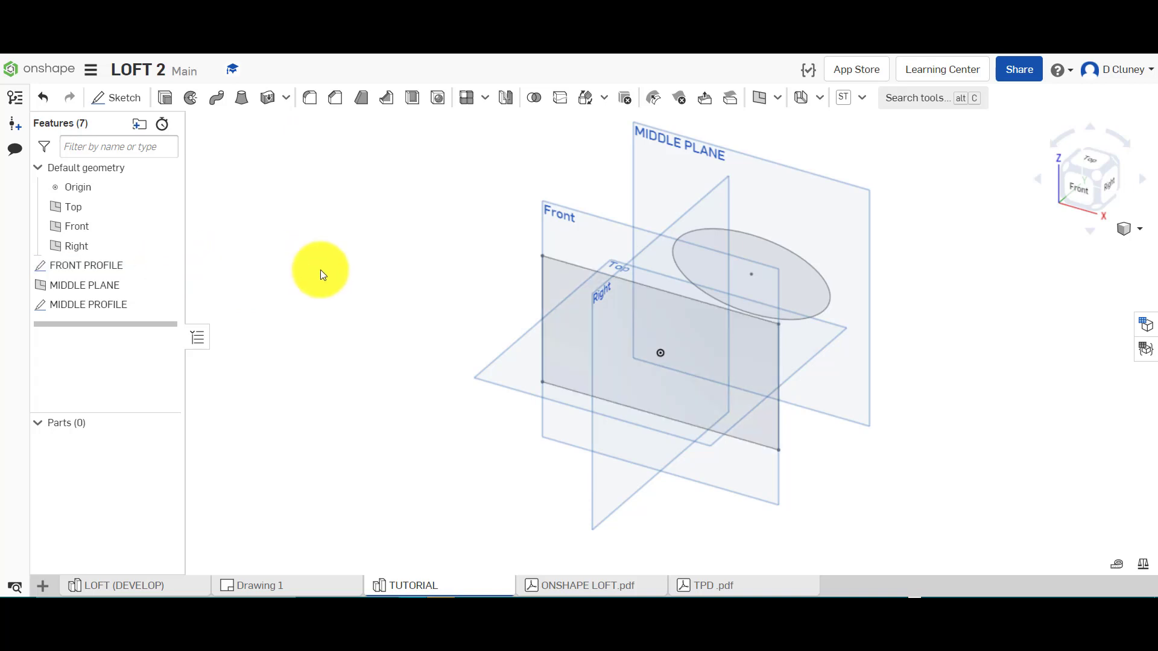
scroll(320, 269, down, 4)
scroll(563, 193, up, 2)
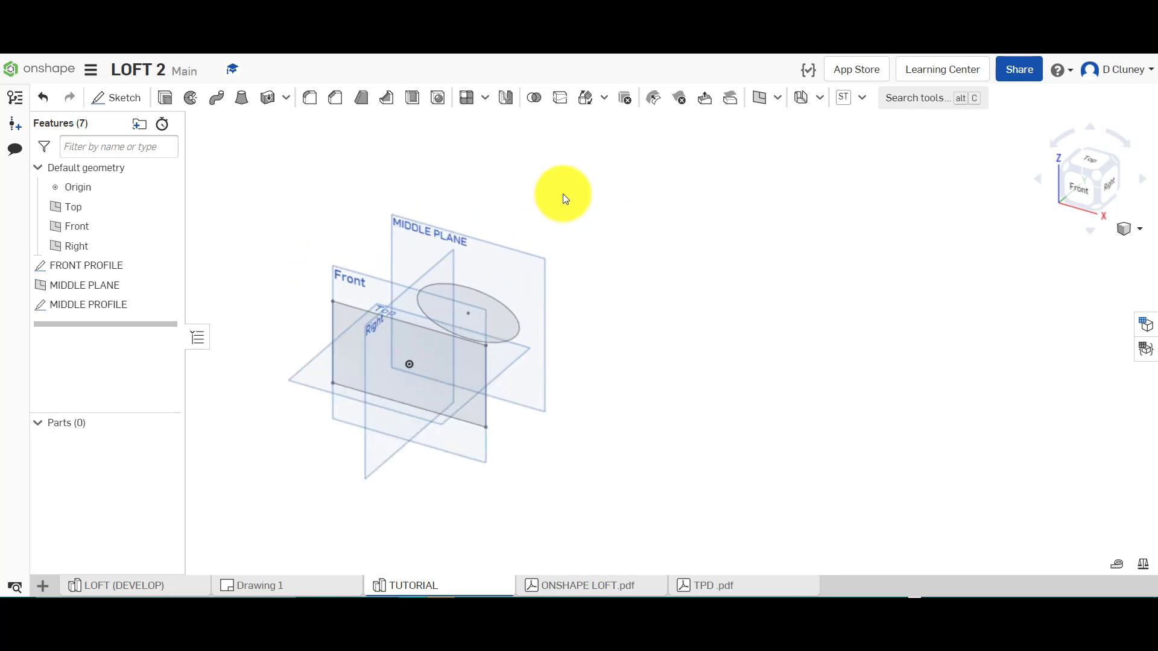
scroll(563, 193, up, 2)
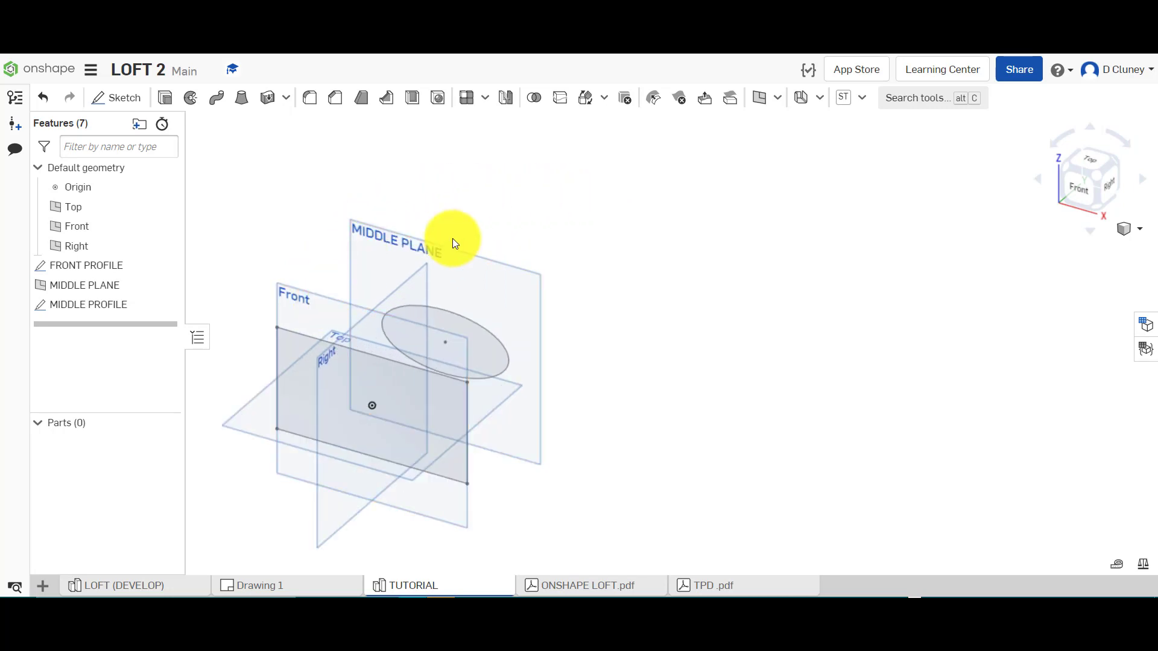
Create Plane 1 offset 100 mm from MIDDLE PLANE
key(shift+p)
click(480, 262)
click(522, 203)
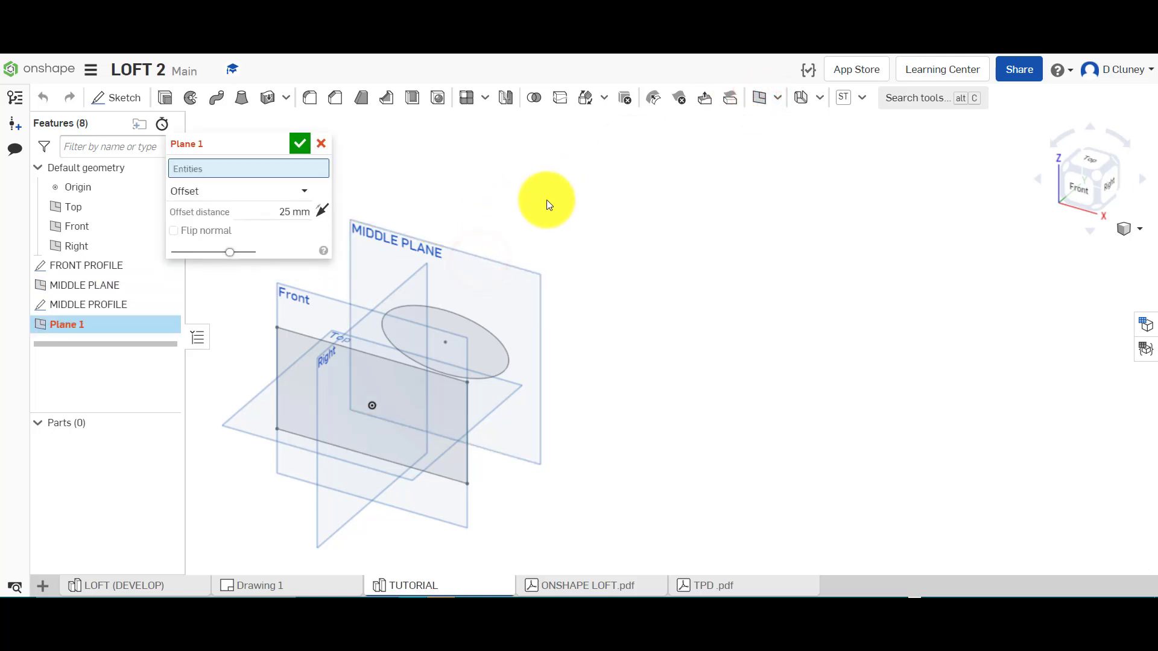
click(406, 357)
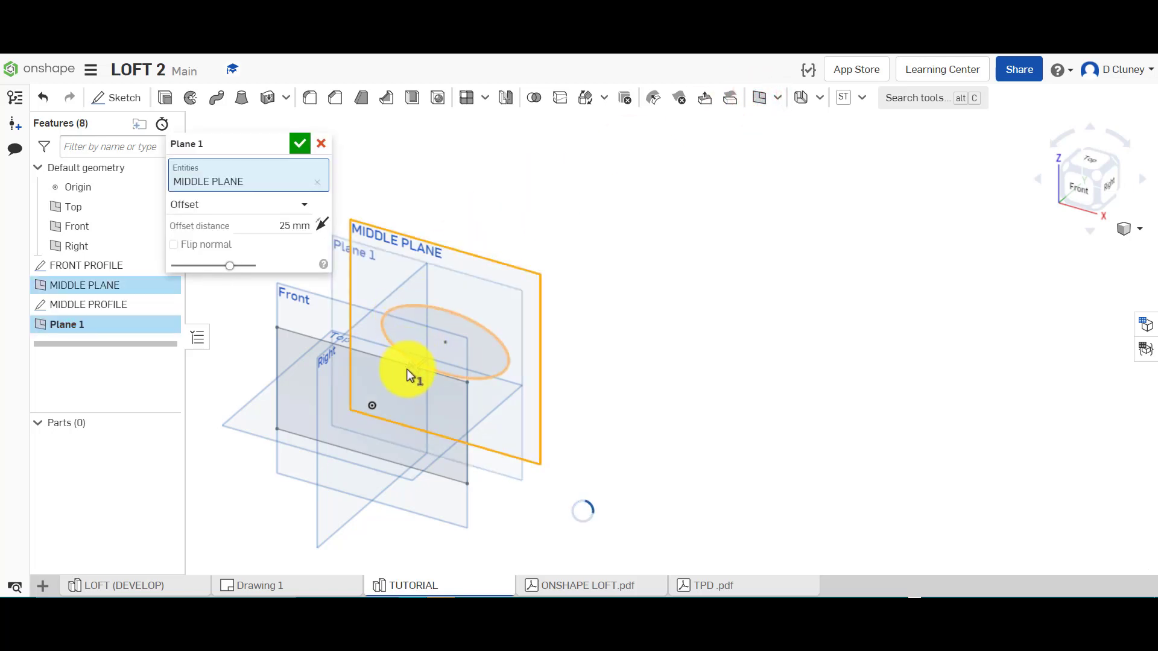
drag(413, 370, 569, 277)
click(291, 236)
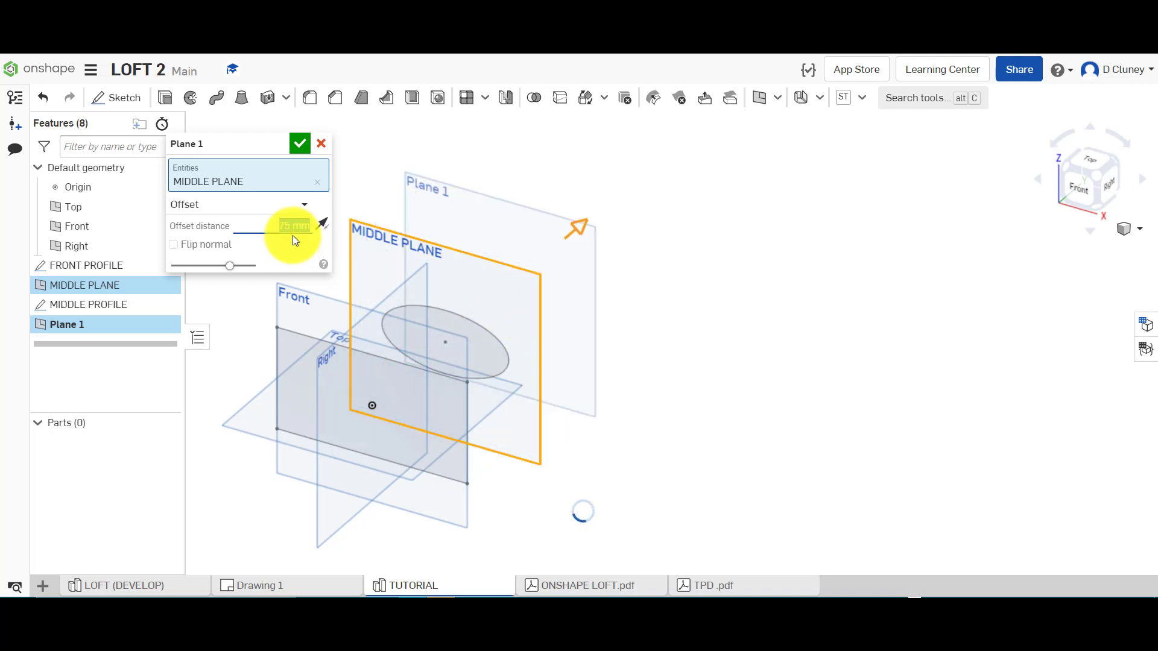
text(100)
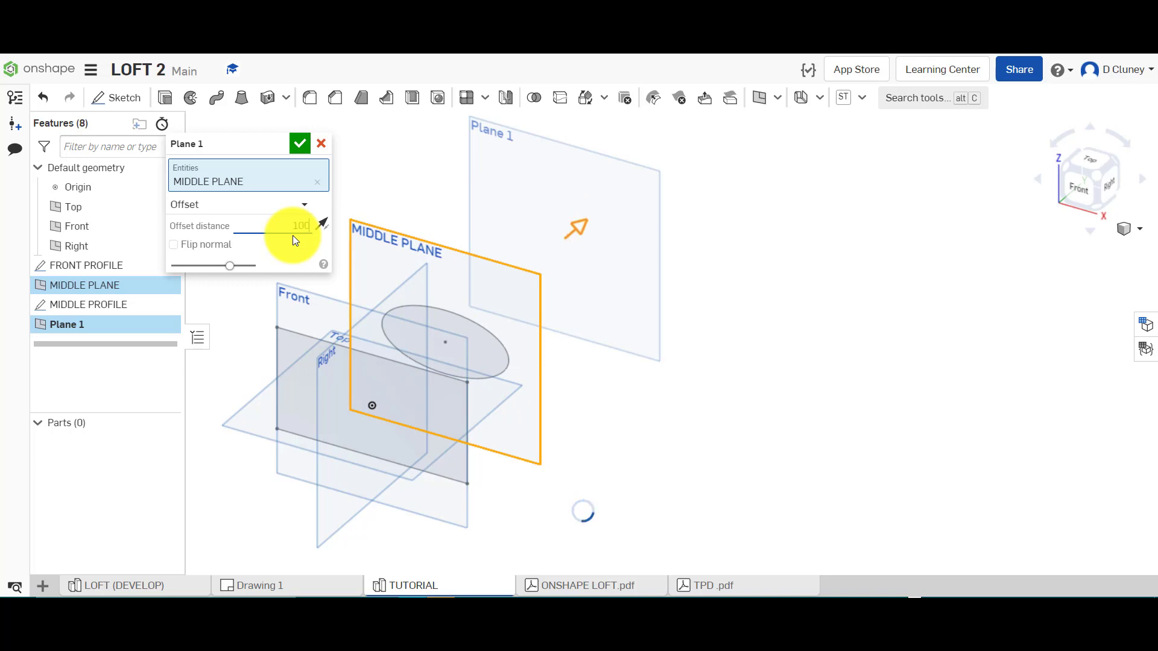
click(302, 147)
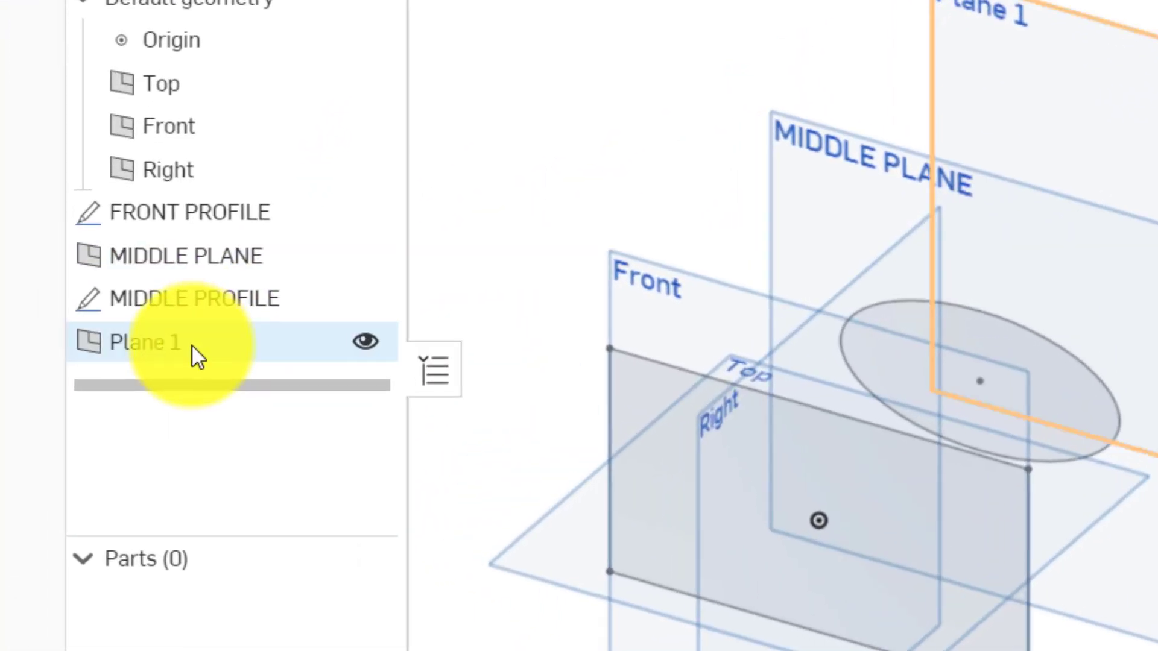
Rename Plane 1 to BACK PLANE in the feature list
right_click(88, 328)
click(273, 373)
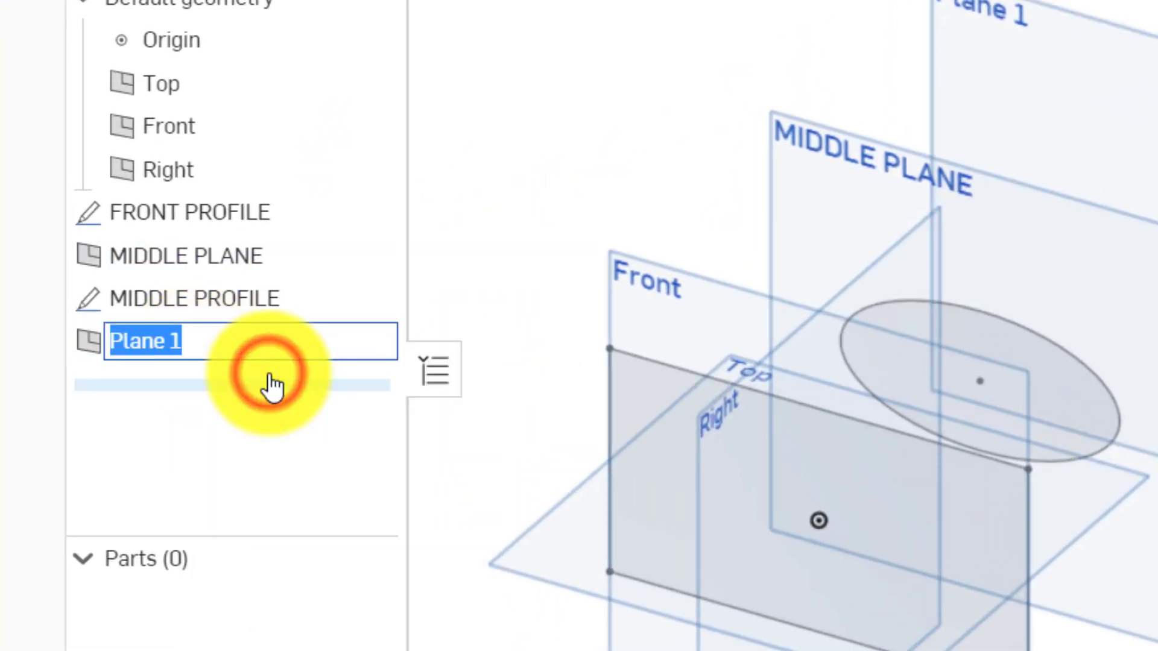
text(BACK)
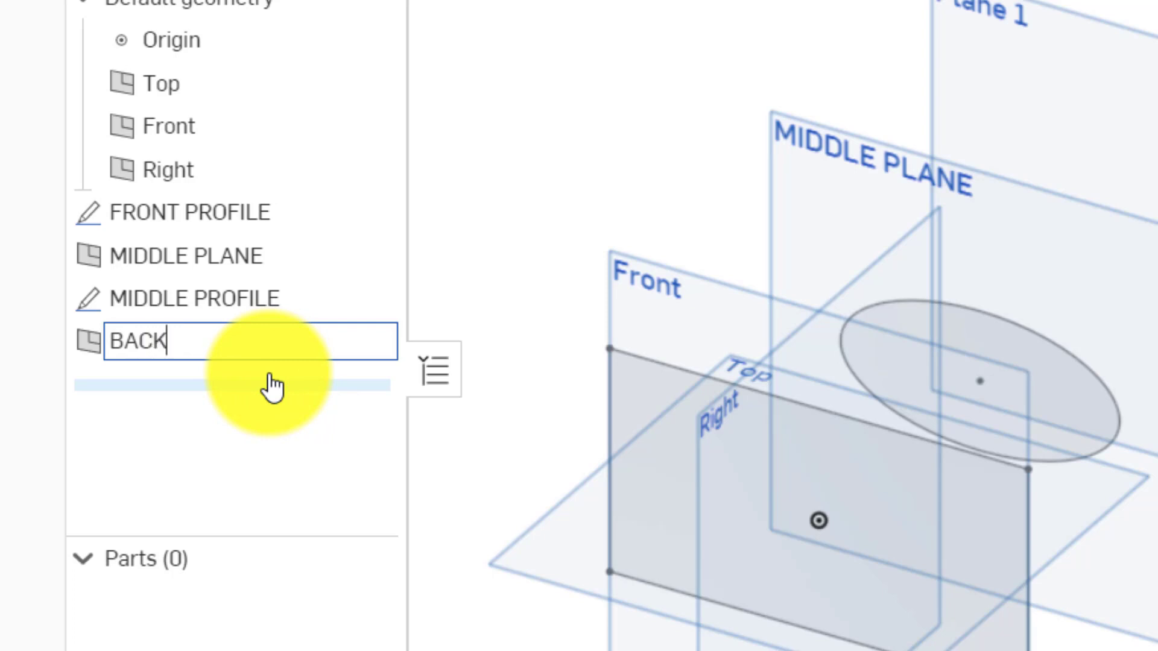
text( PLANE)
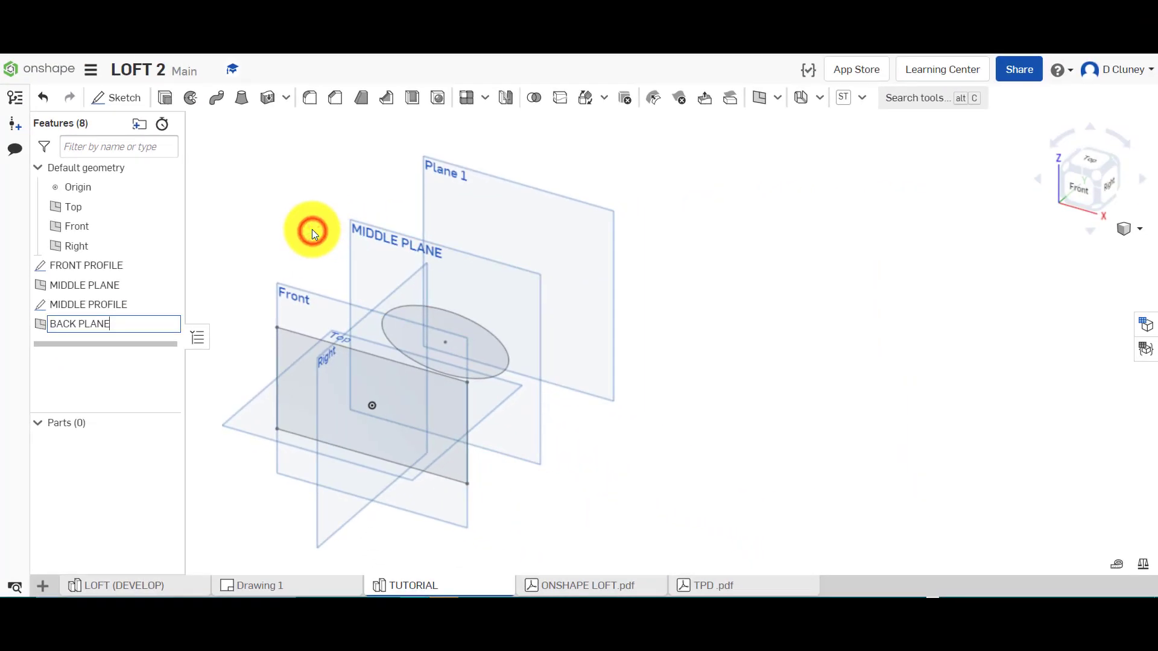
key(Return)
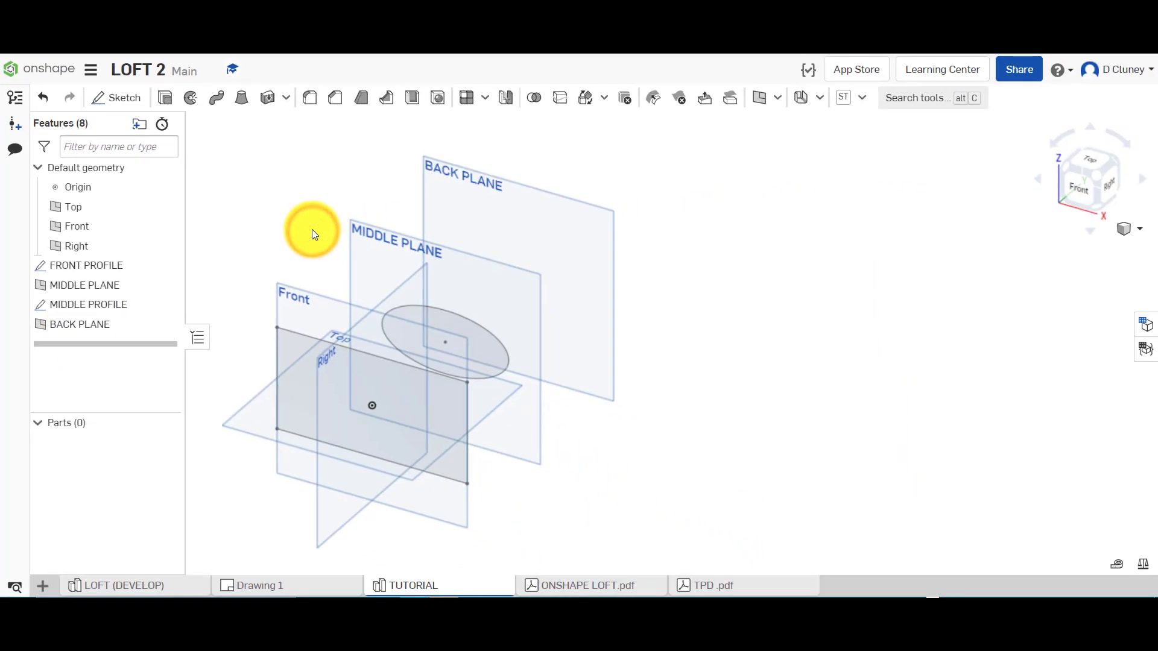
click(120, 97)
Sketch on BACK PLANE a circle centred on the ellipse centre with diameter 100 mm
click(579, 219)
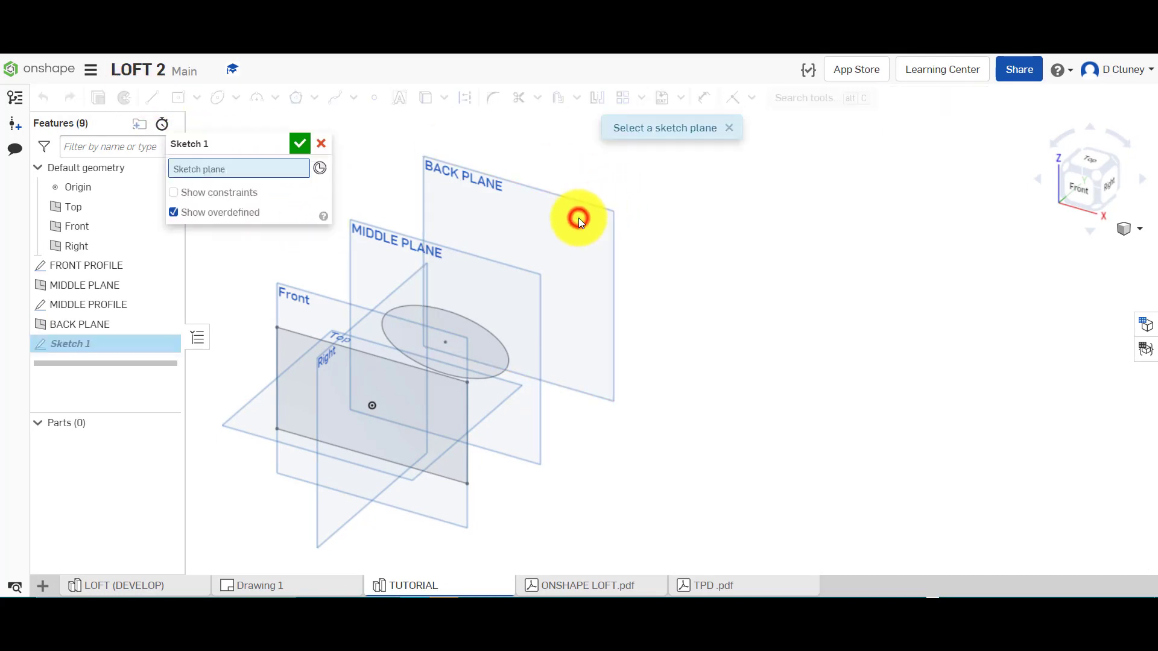
key(n)
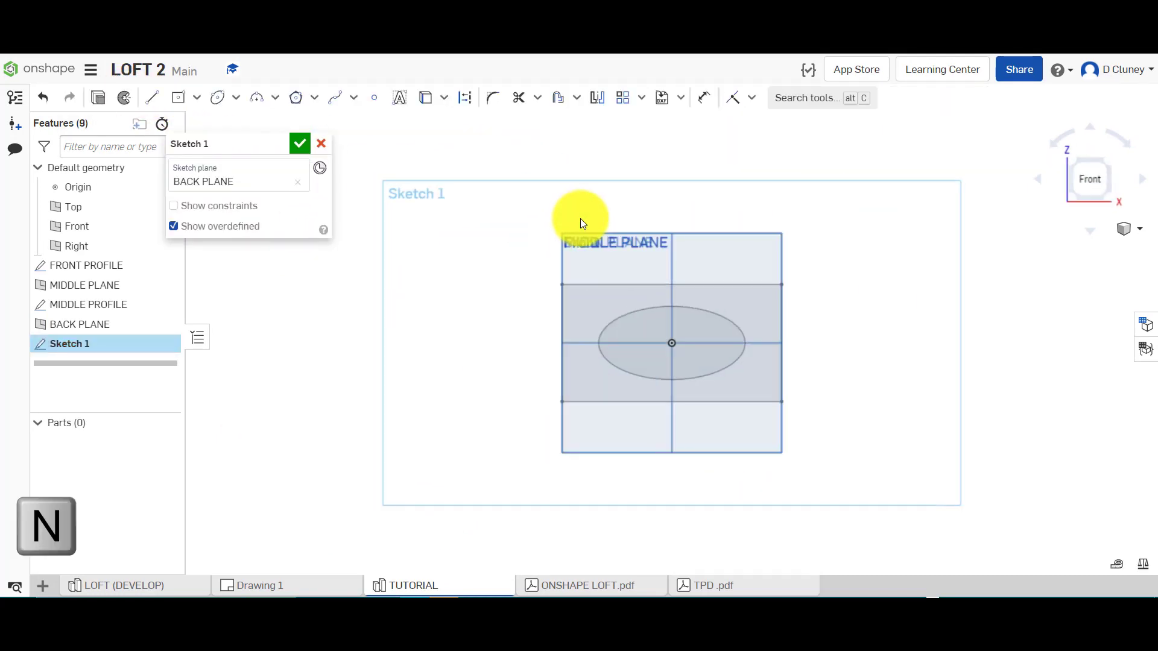
scroll(751, 326, up, 5)
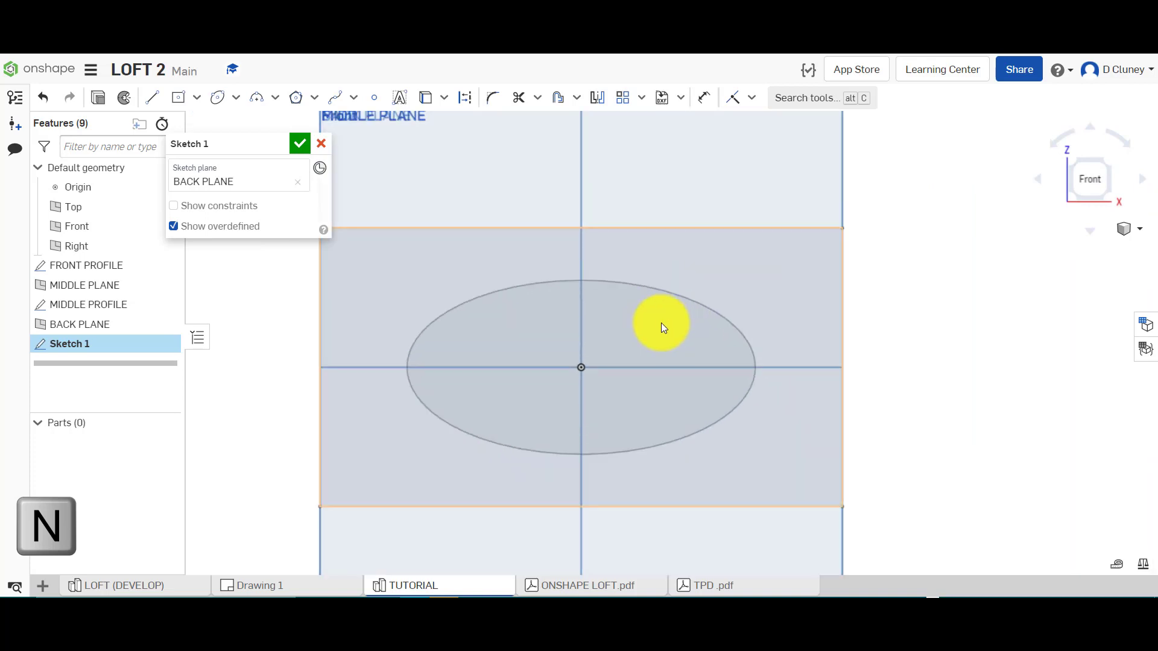
key(c)
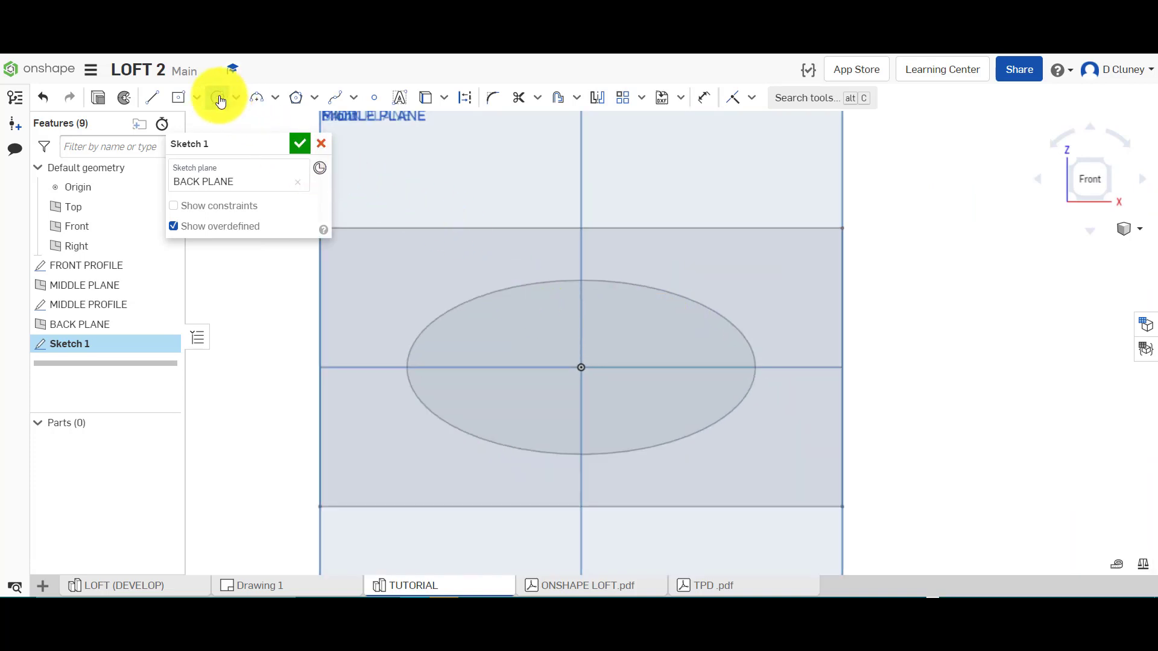
key(c)
click(581, 368)
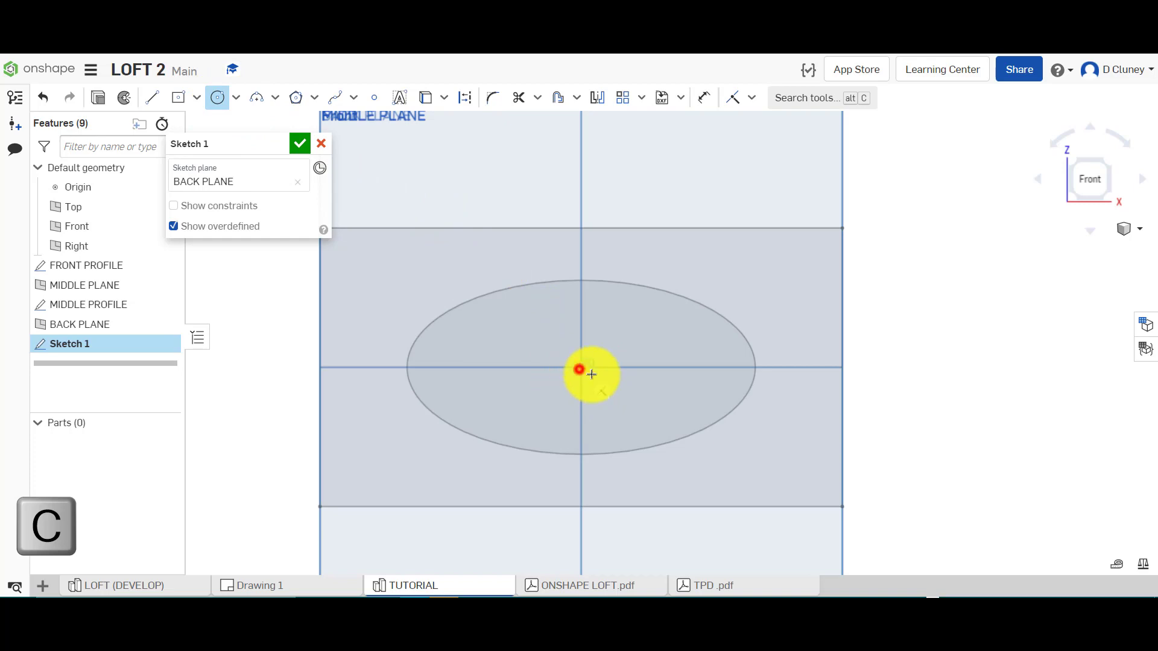
click(636, 421)
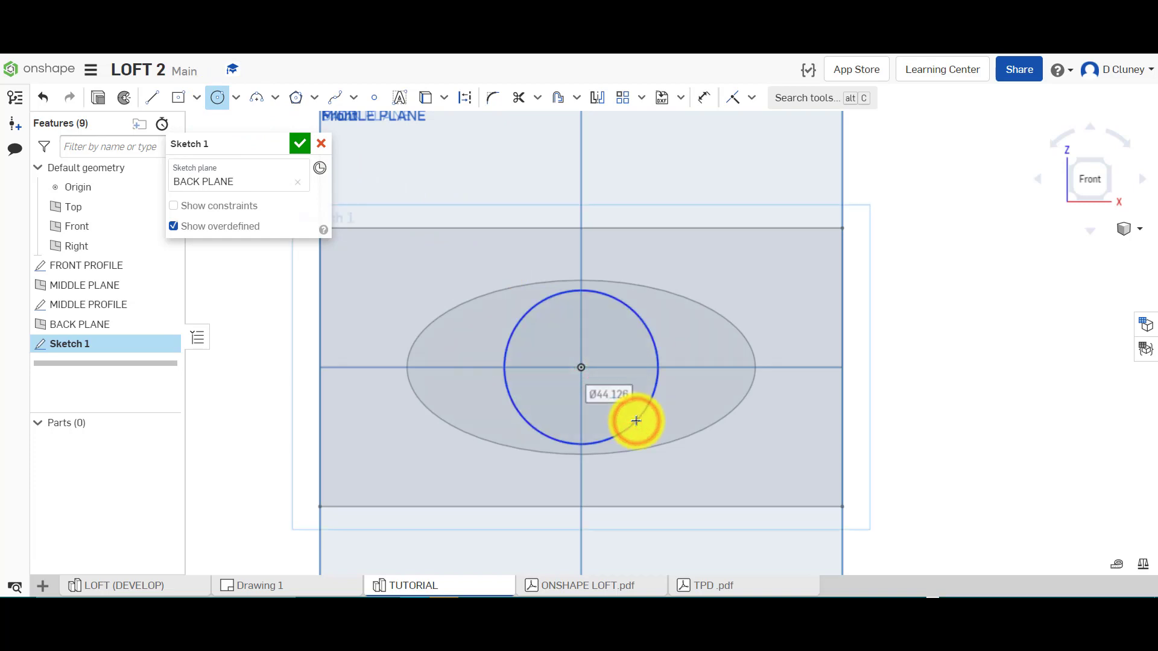
text(100)
key(Return)
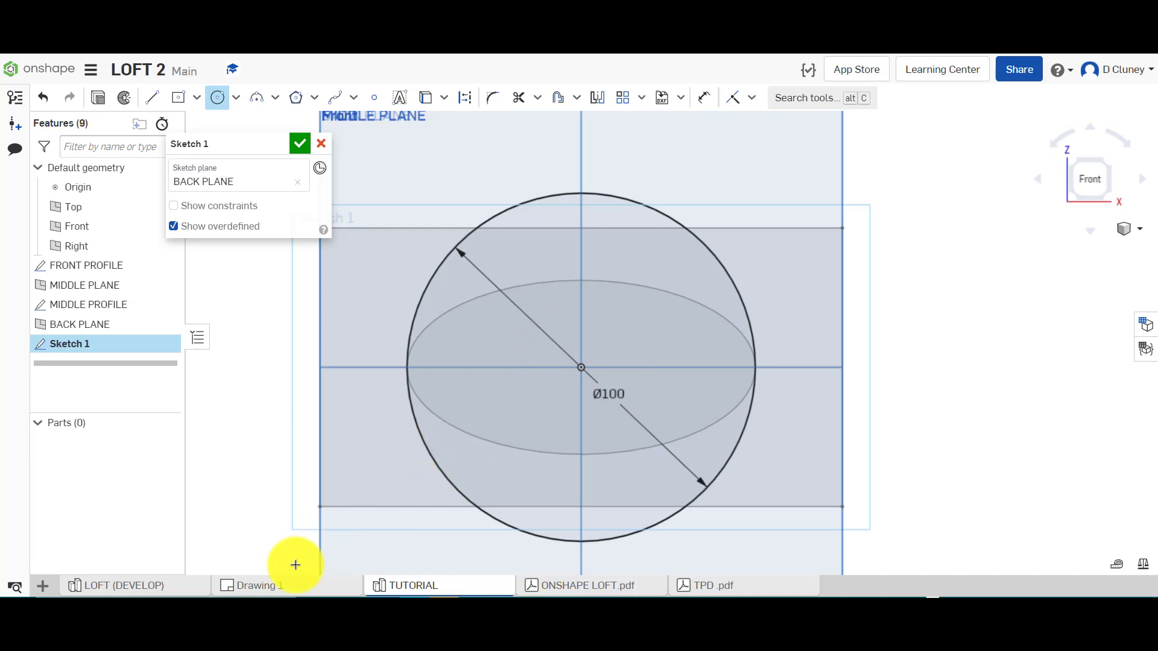
Check the reference drawing and change the circle's diameter to 80 mm
click(286, 592)
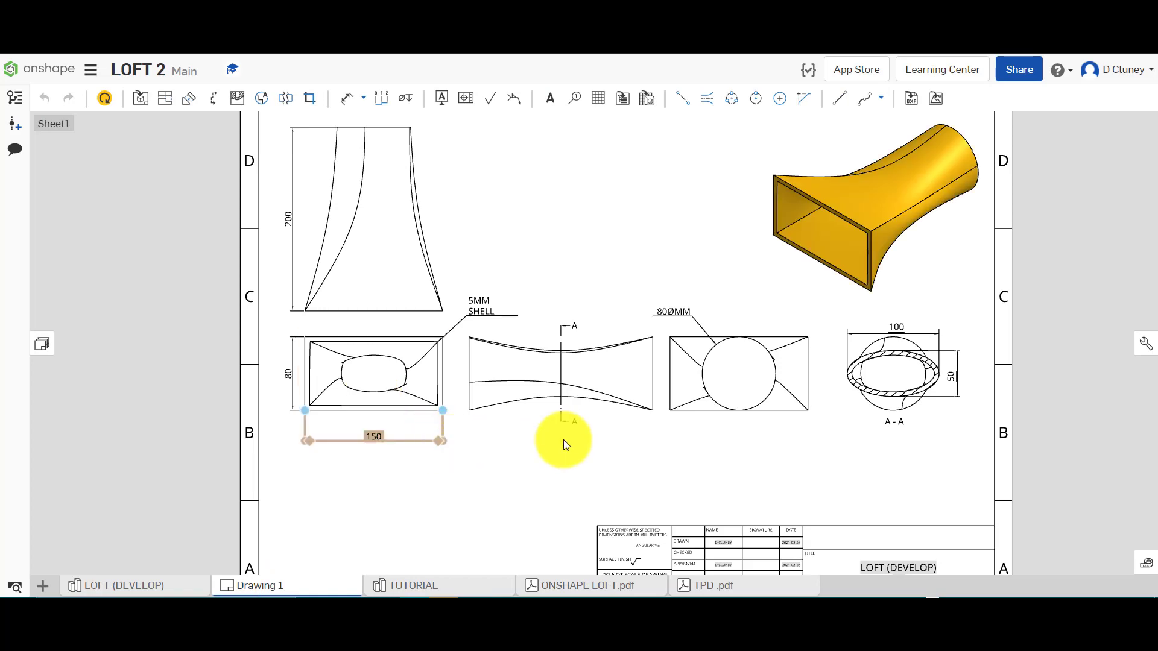
click(416, 589)
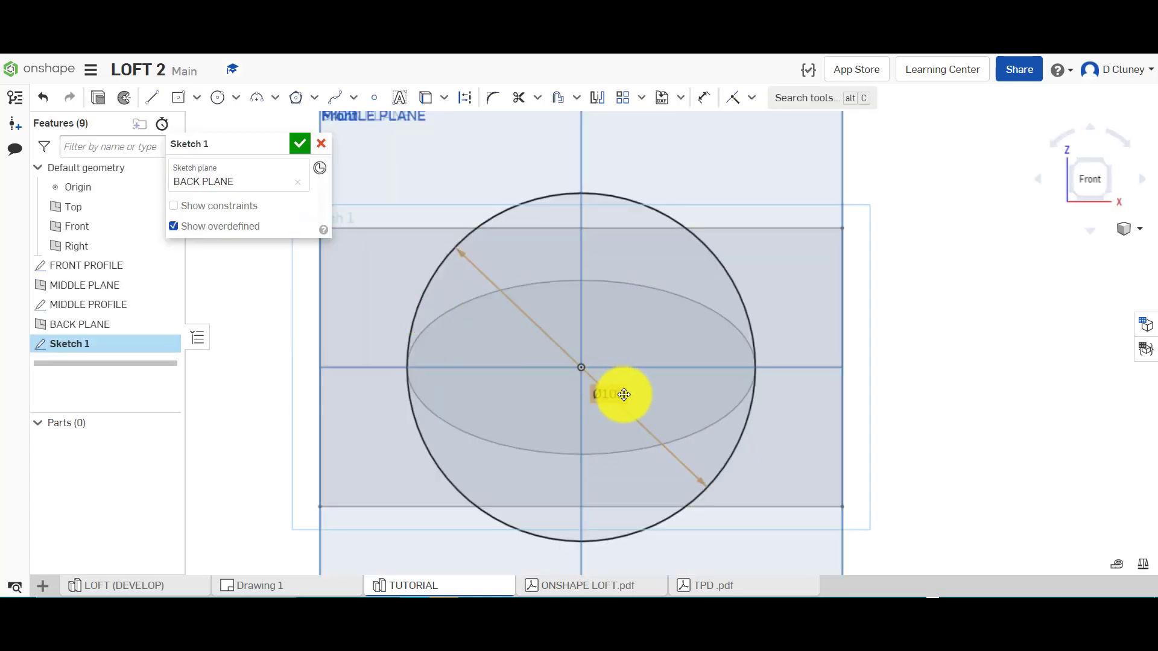
double_click(621, 393)
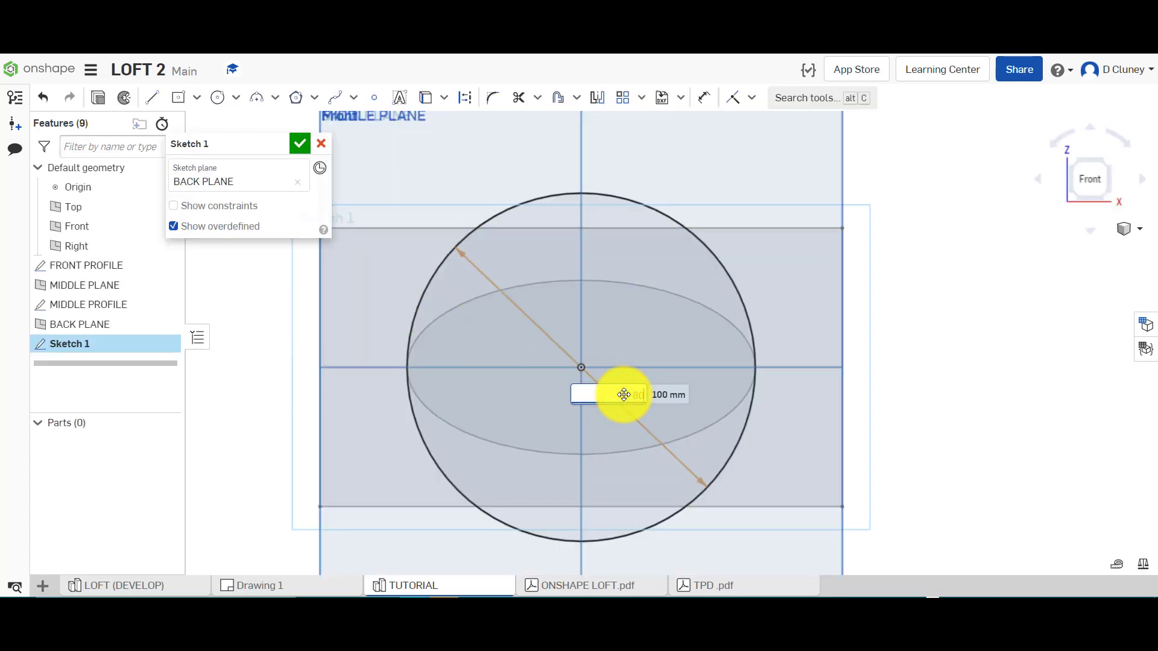
text(80)
key(Return)
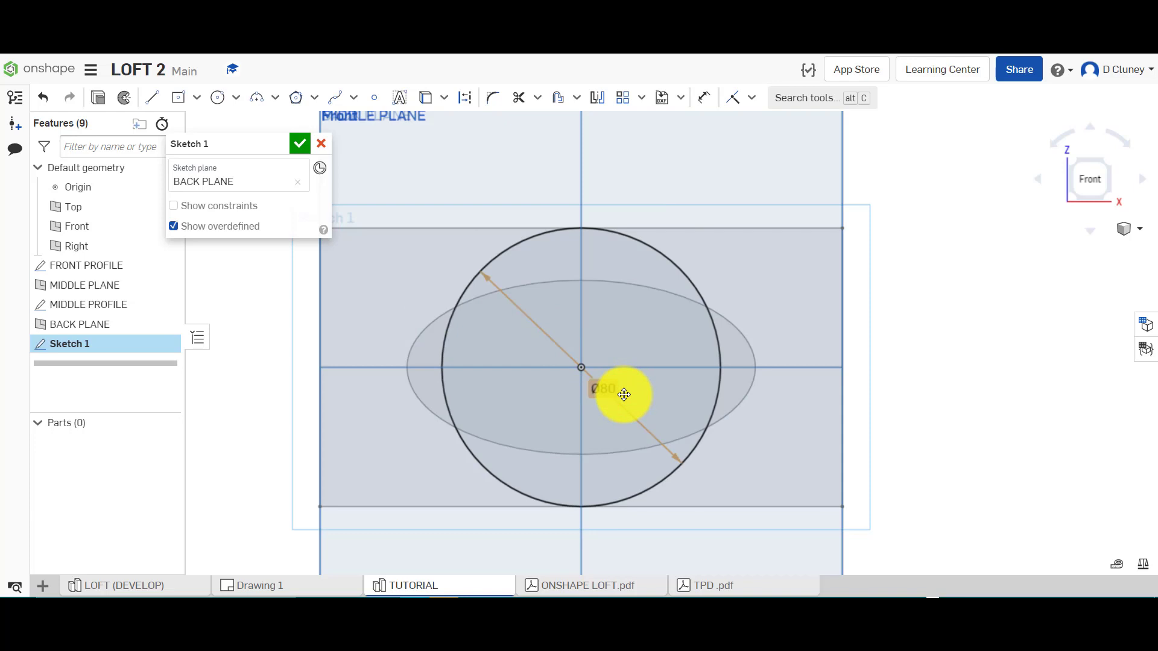
Name the circle sketch BACK PROFILE
click(1102, 164)
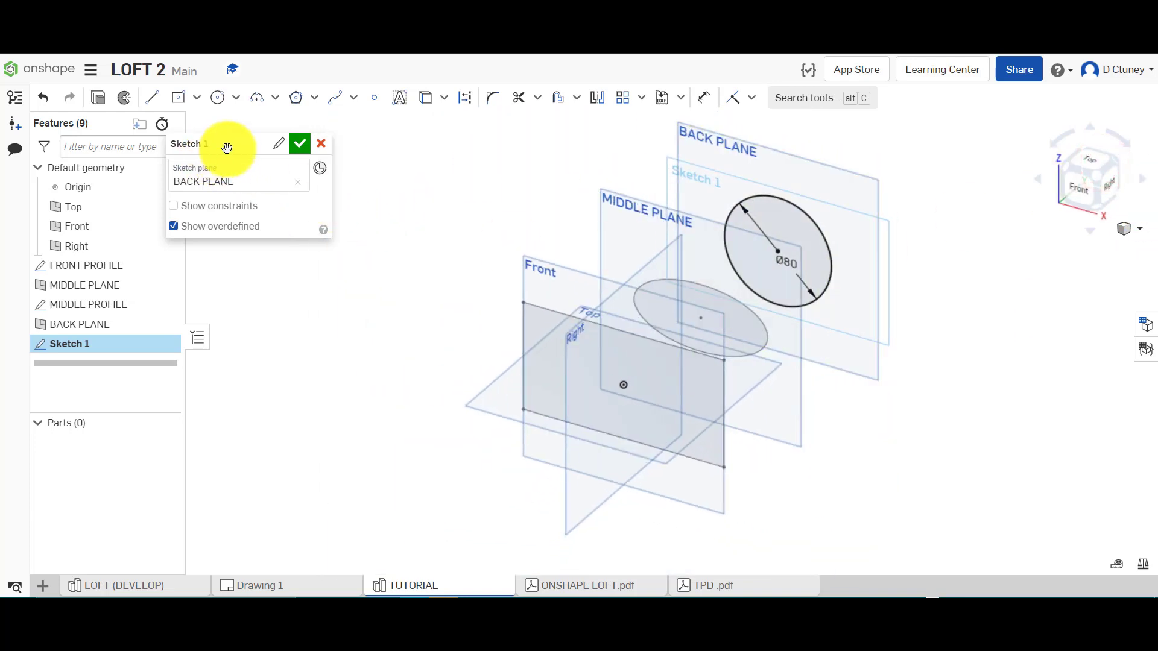
click(286, 143)
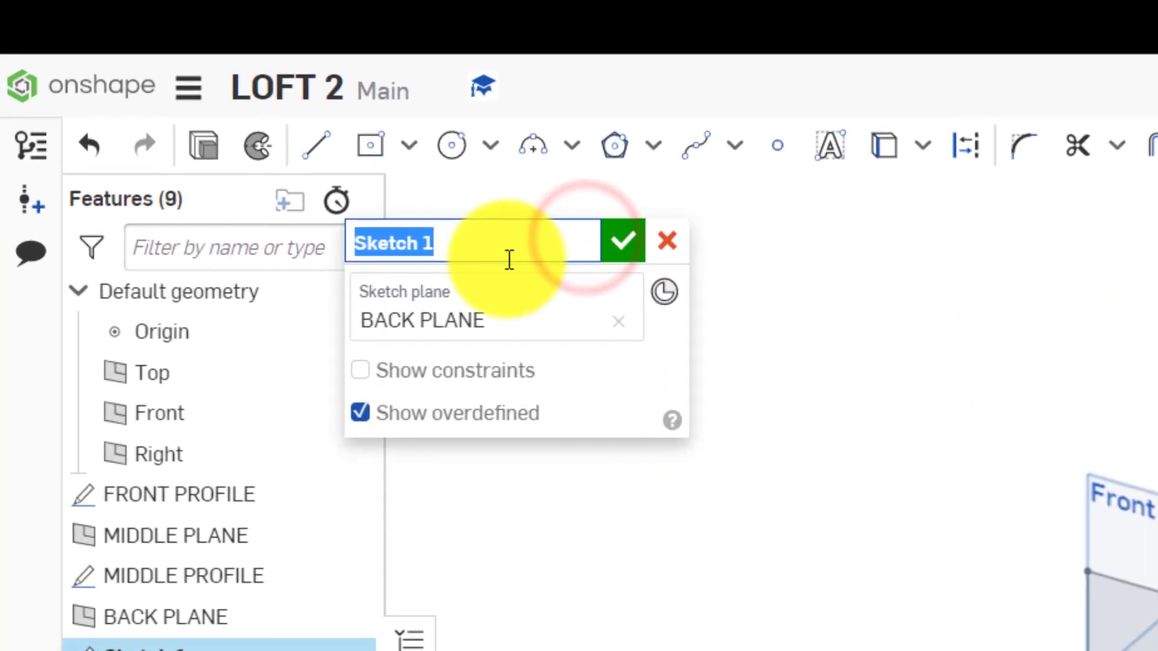
text(BAC)
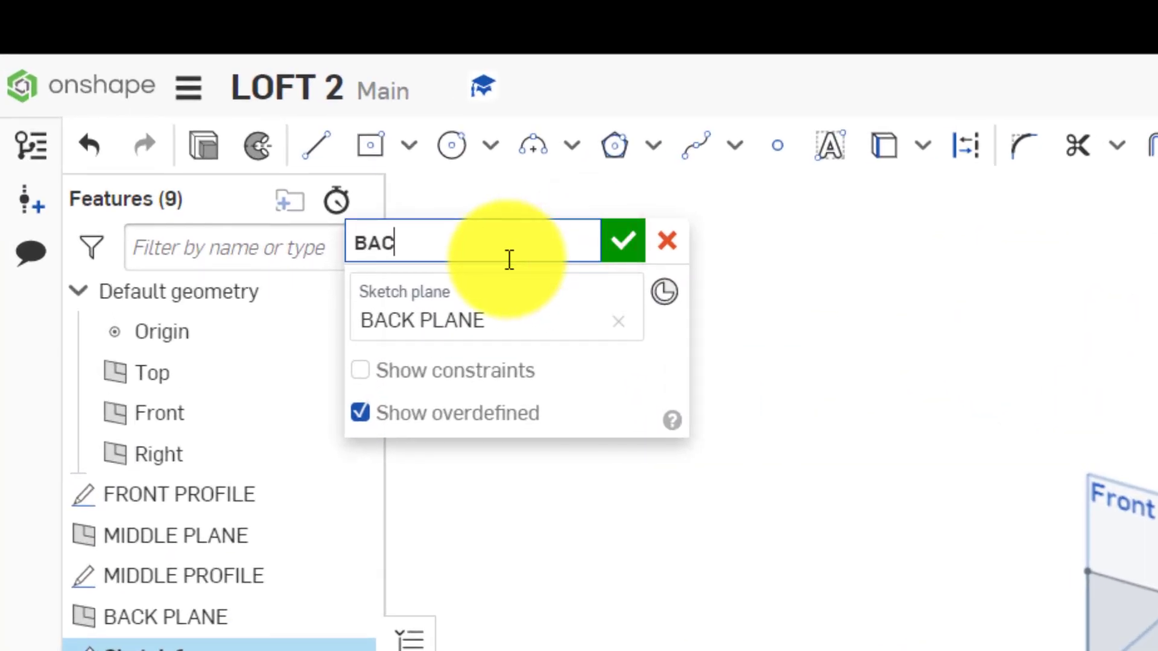
text(K PRO)
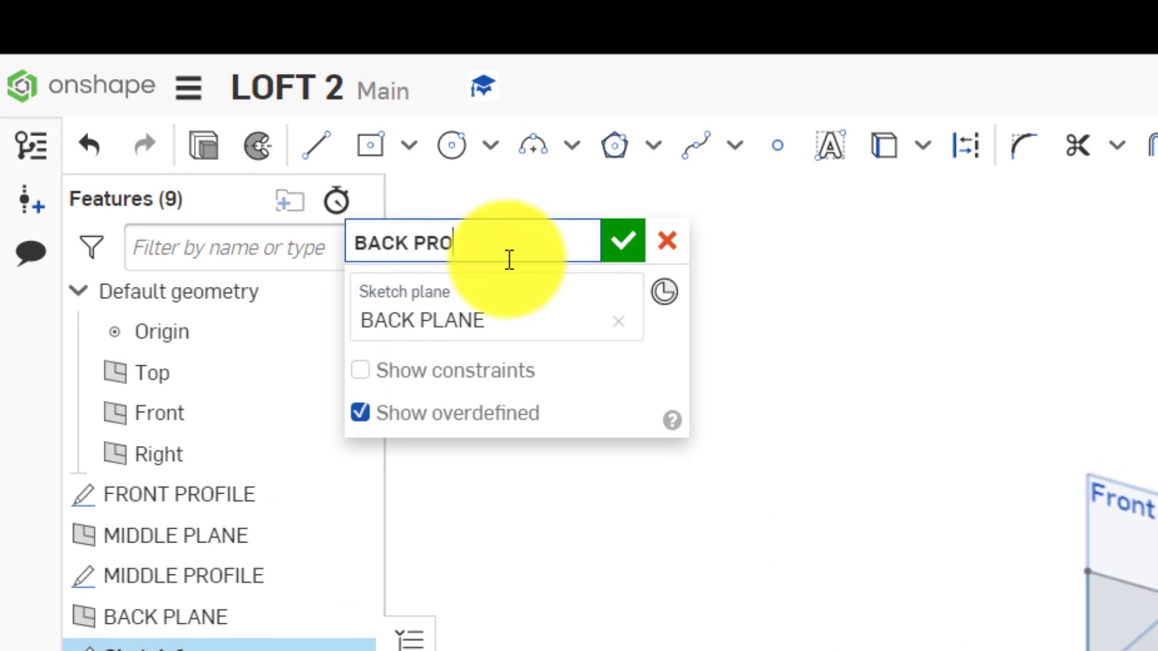
text(FILE)
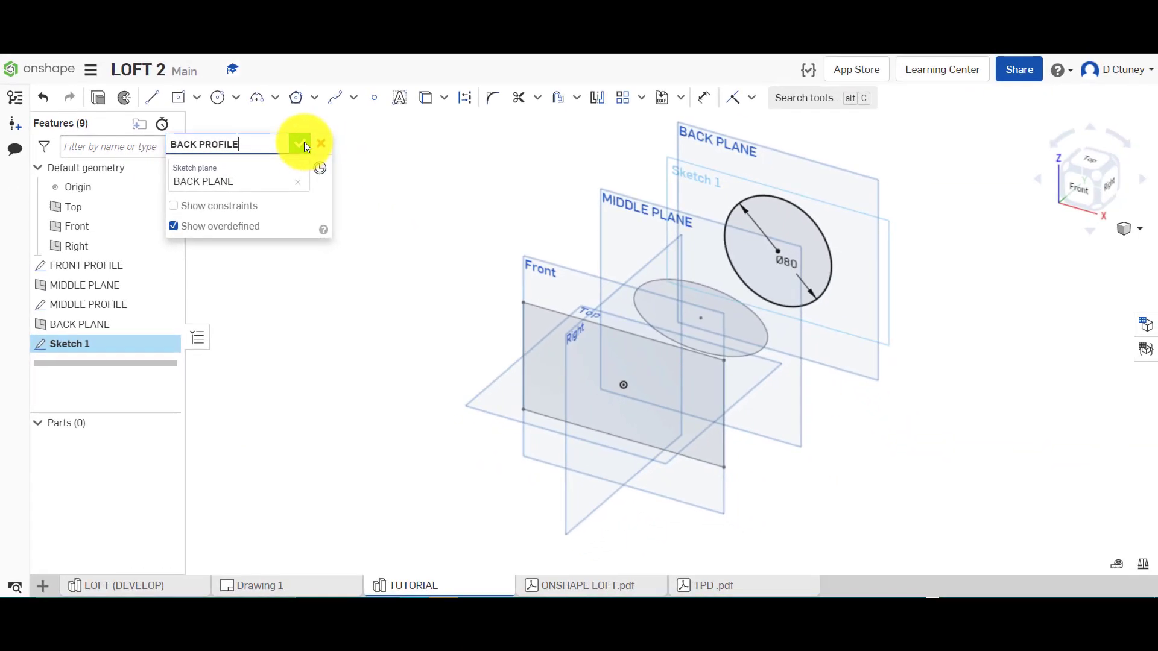
click(623, 241)
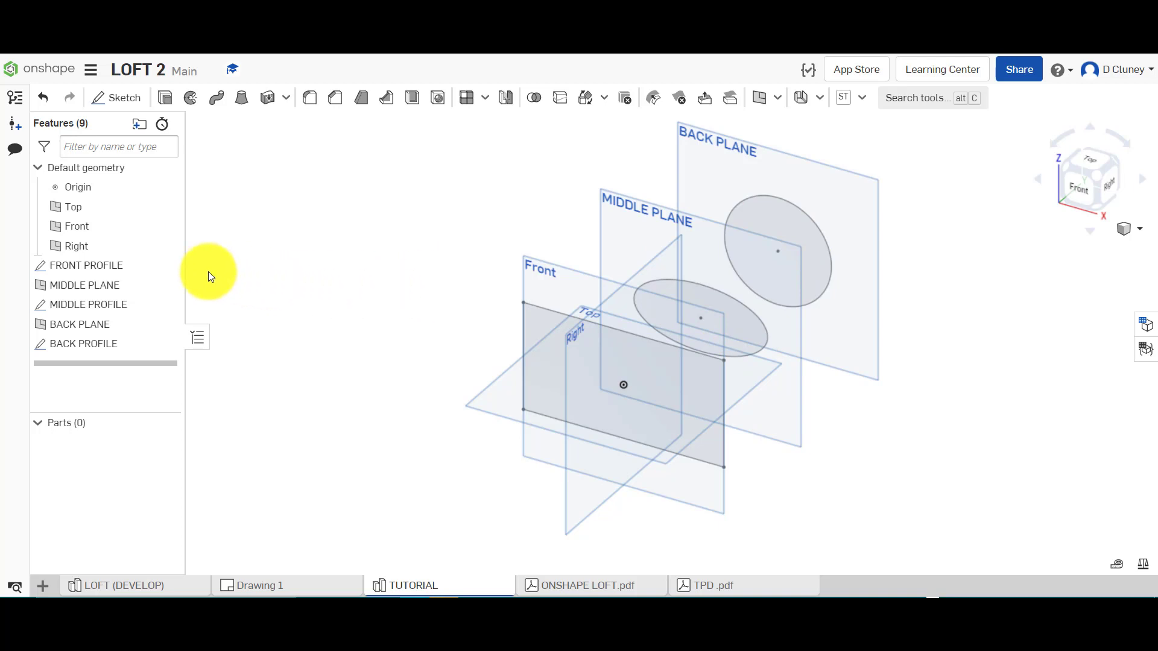
Compare FRONT PROFILE's 150 × 80 rectangle with Drawing 1, then close the sketch
right_click(127, 269)
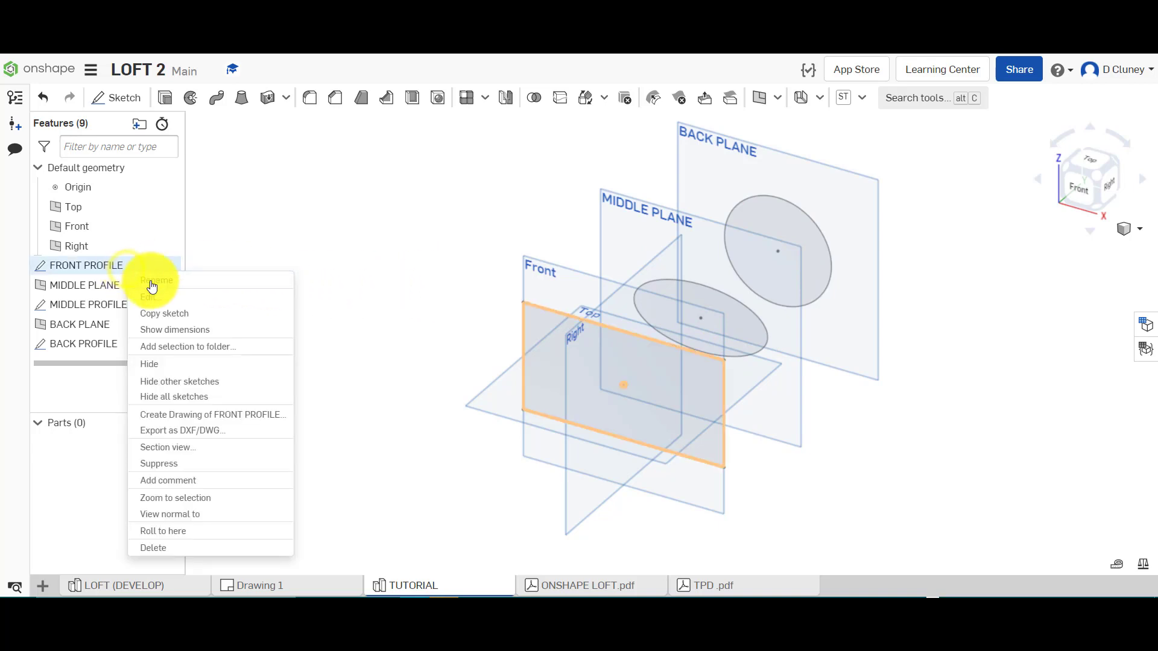
click(162, 296)
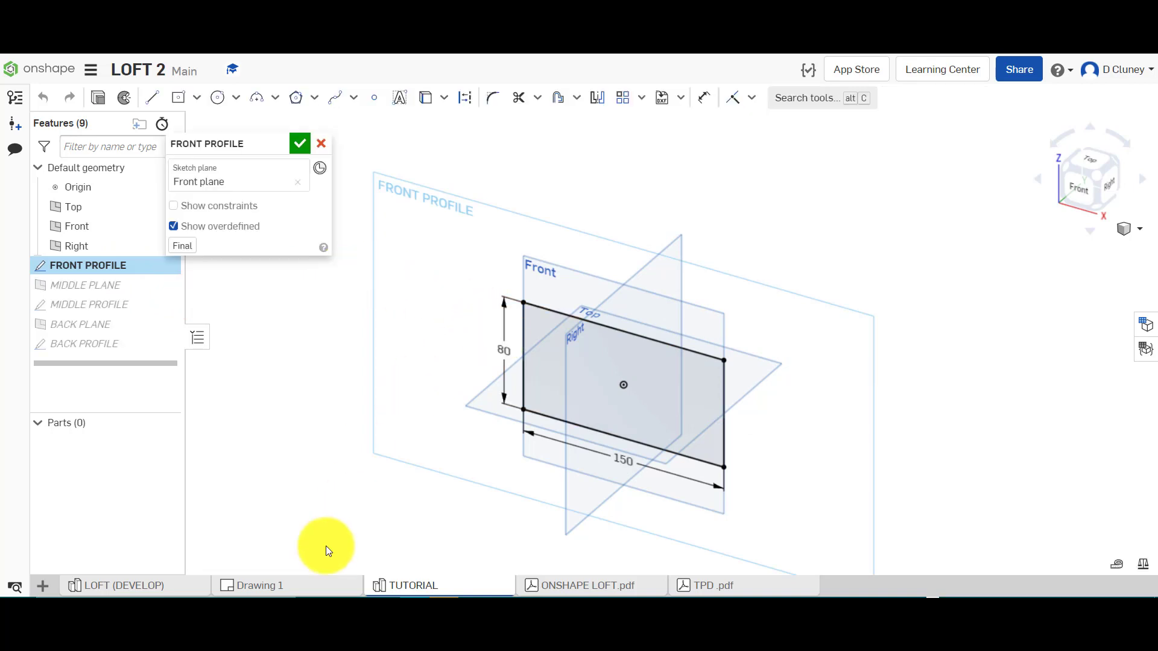
click(294, 587)
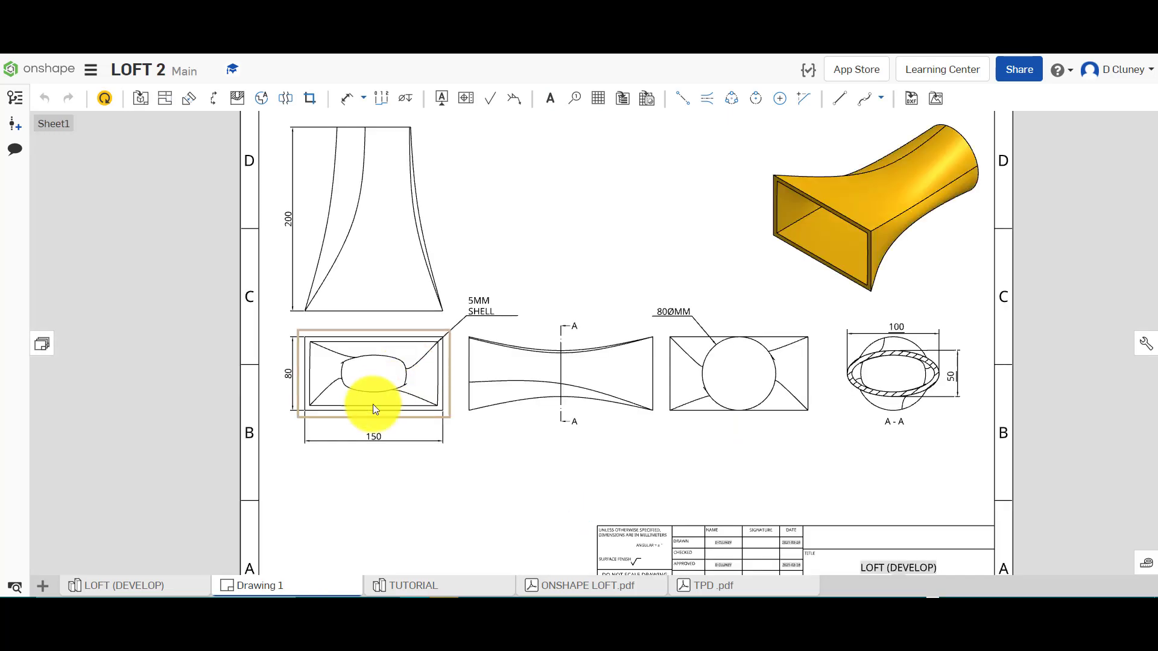
click(412, 586)
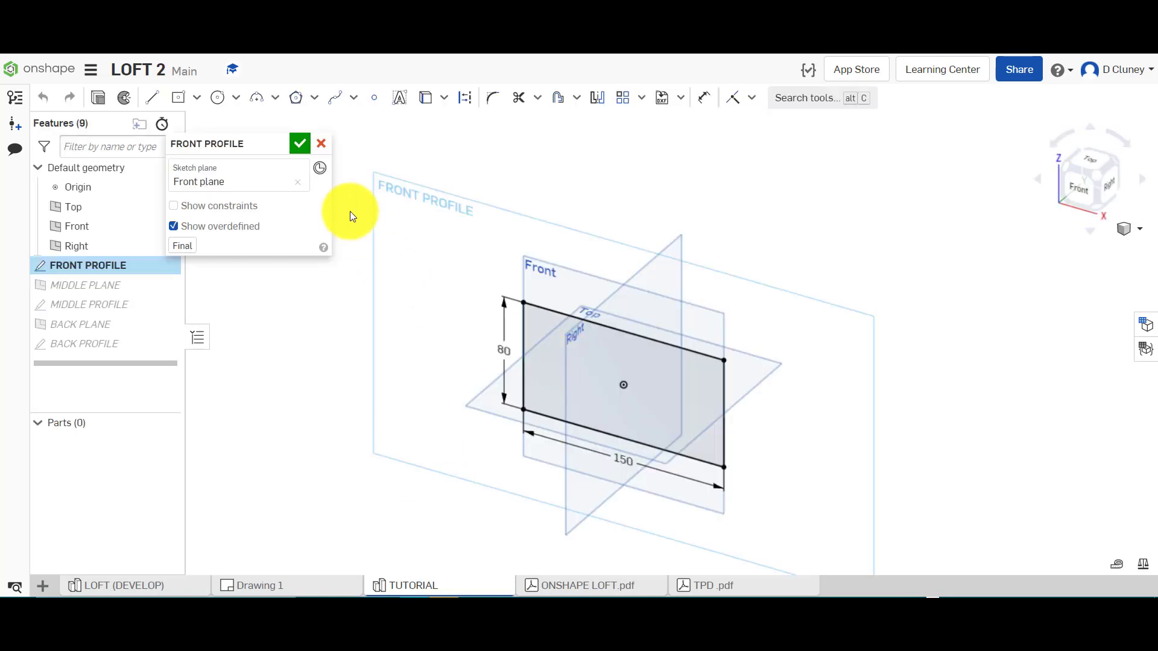
click(298, 145)
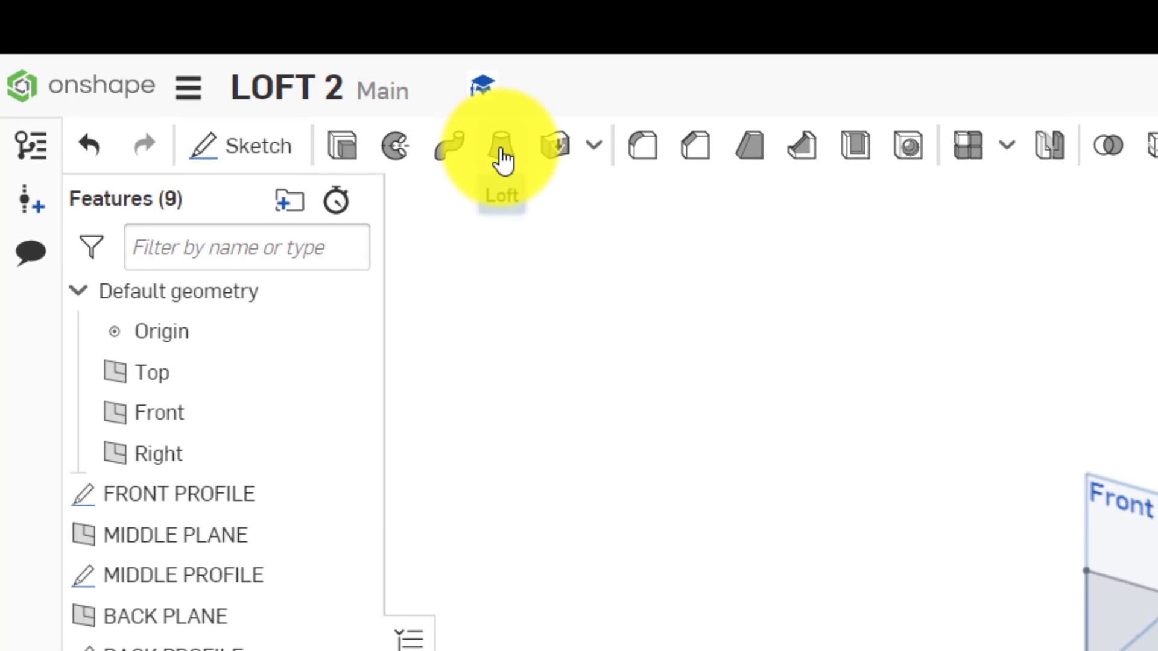
Loft through the FRONT rectangle, MIDDLE ellipse and BACK circle profiles in order
click(242, 102)
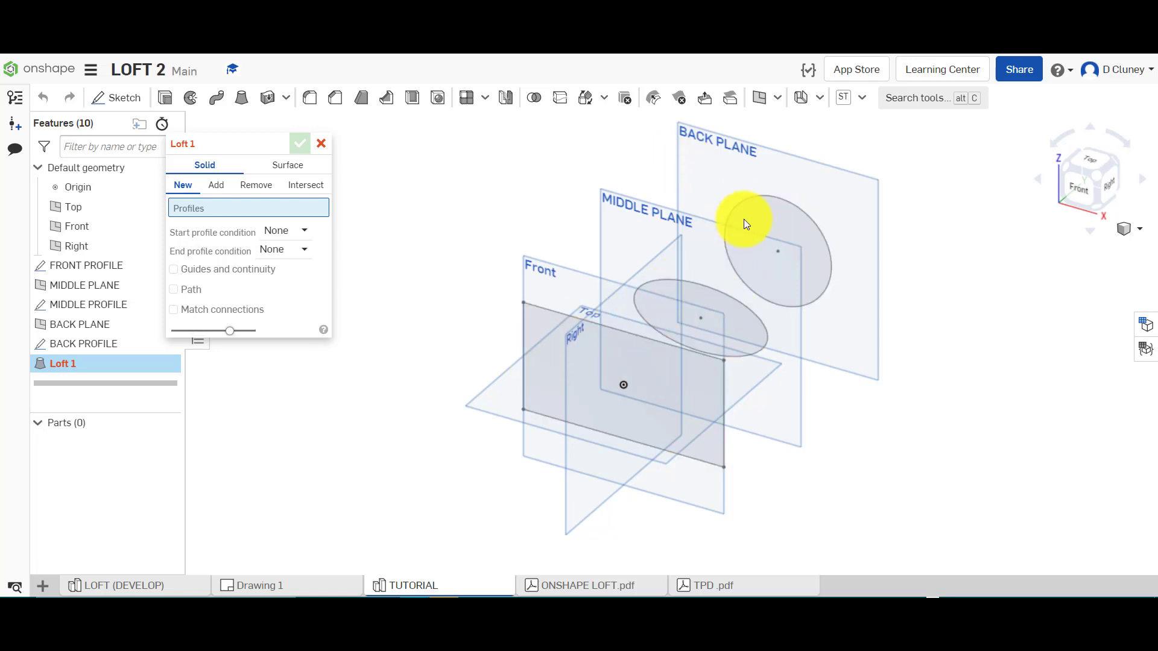
click(717, 378)
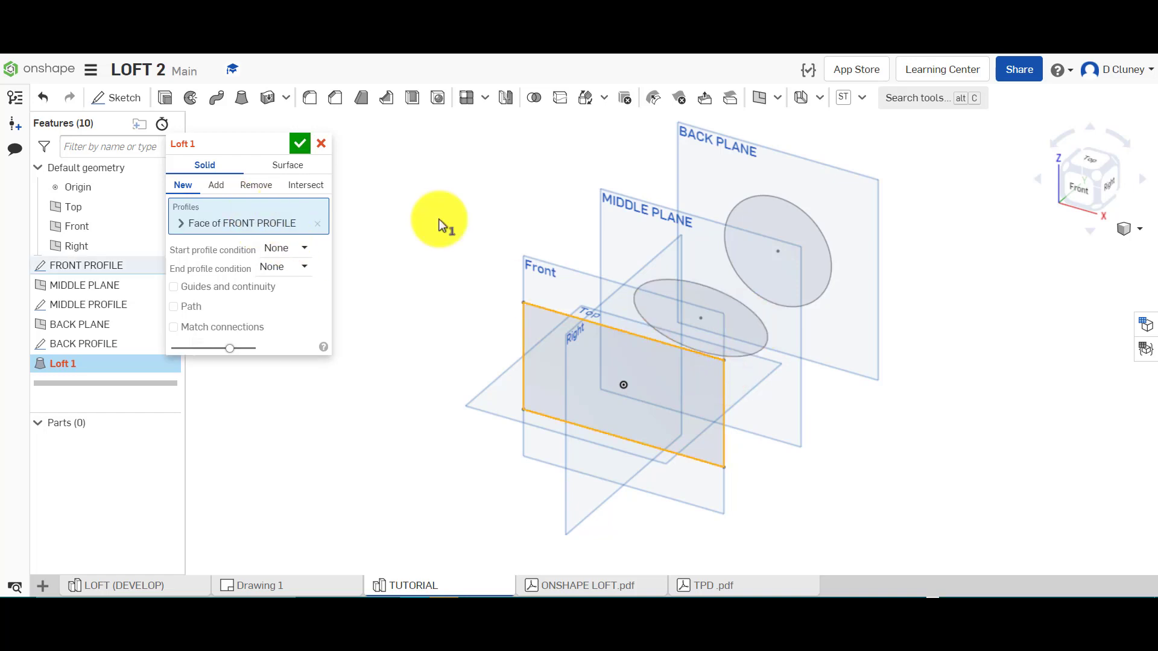
click(767, 331)
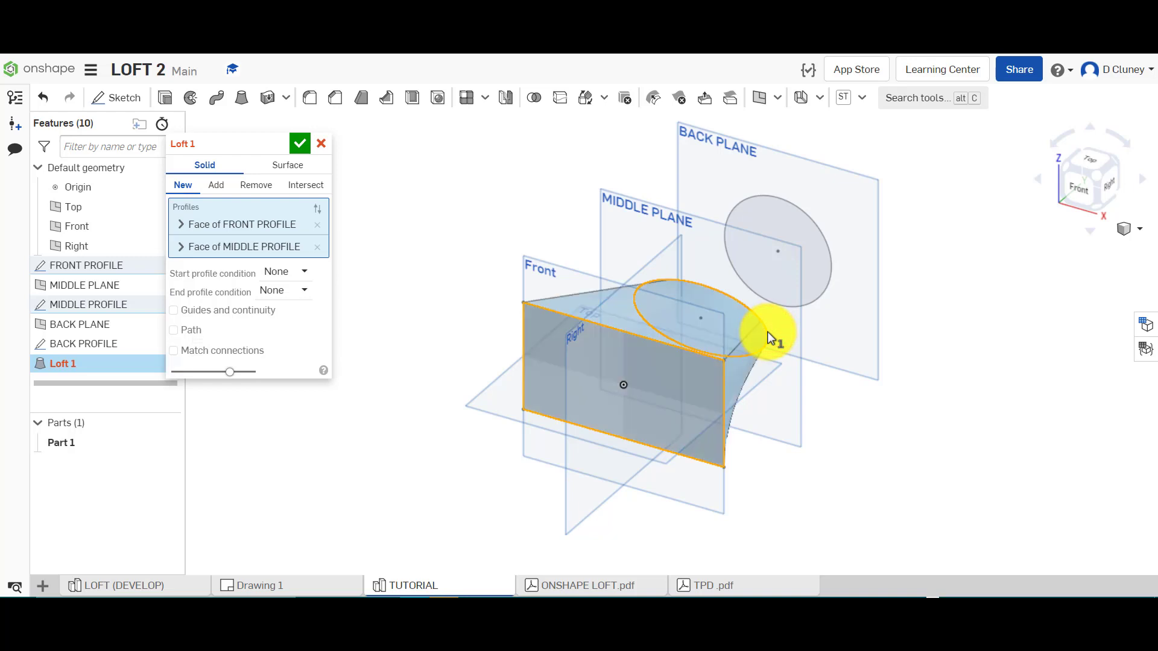
click(816, 230)
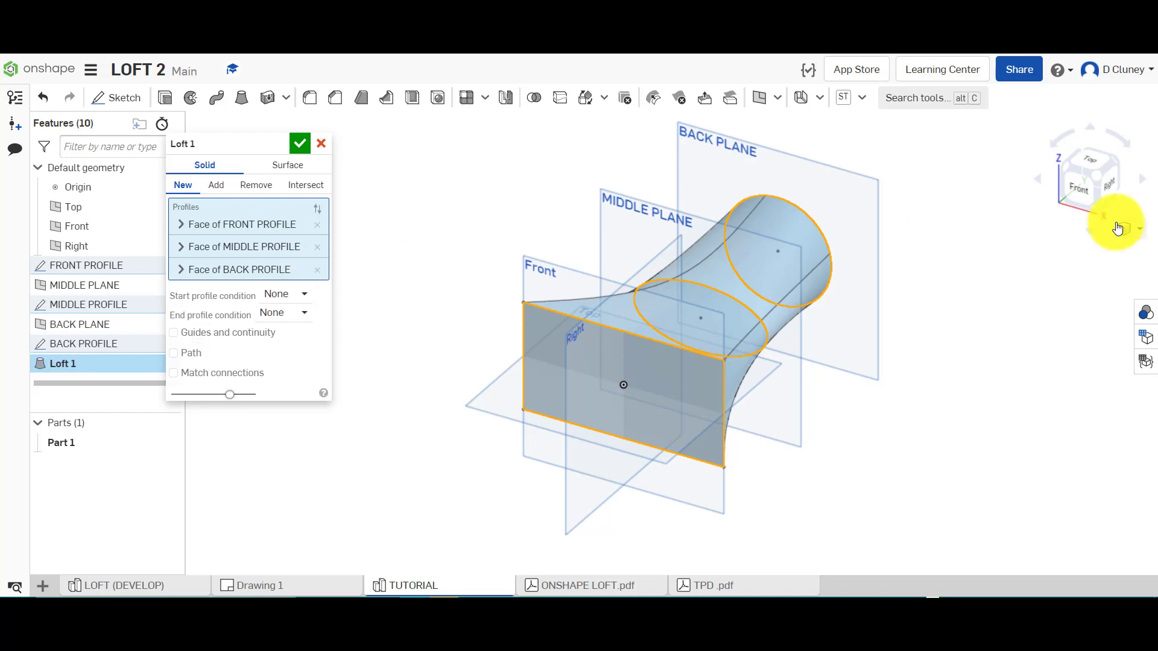
Set the loft's start condition to Normal to profile with magnitude 3
click(1086, 162)
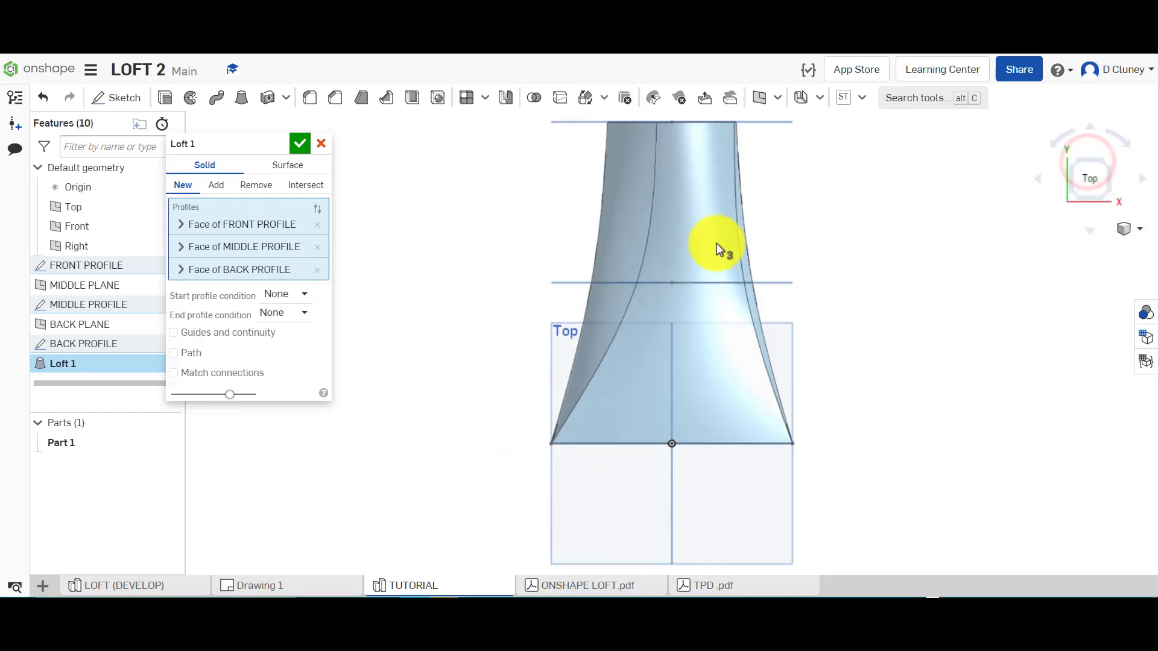
scroll(720, 245, up, 3)
scroll(729, 226, down, 5)
scroll(731, 216, up, 3)
scroll(731, 213, up, 1)
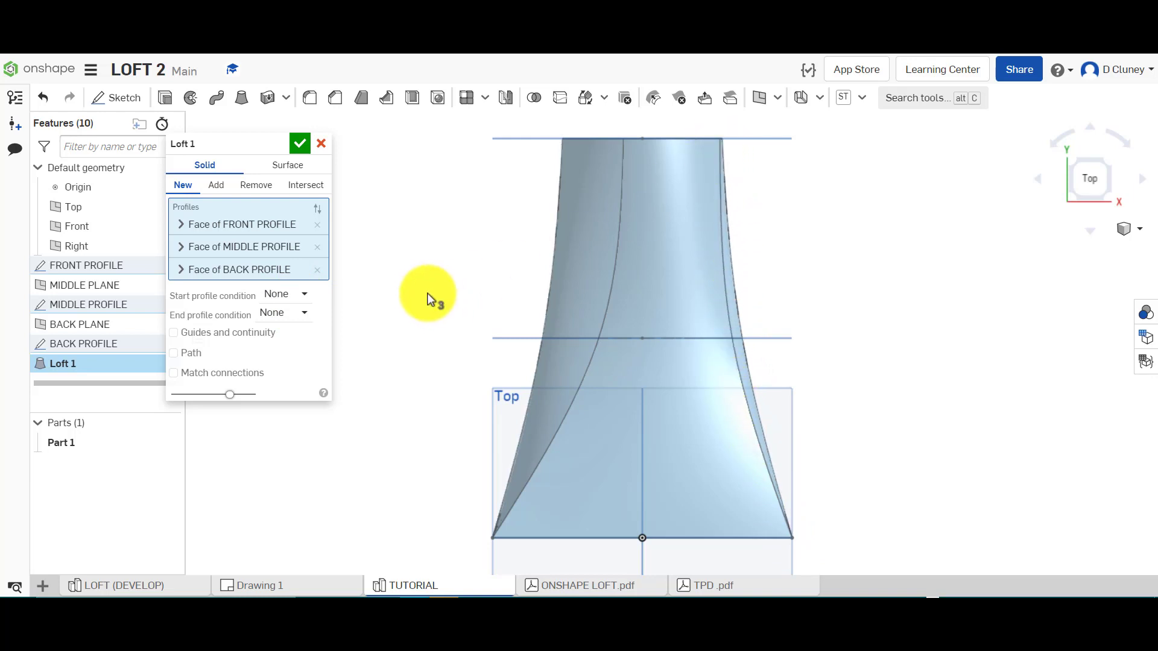
click(296, 297)
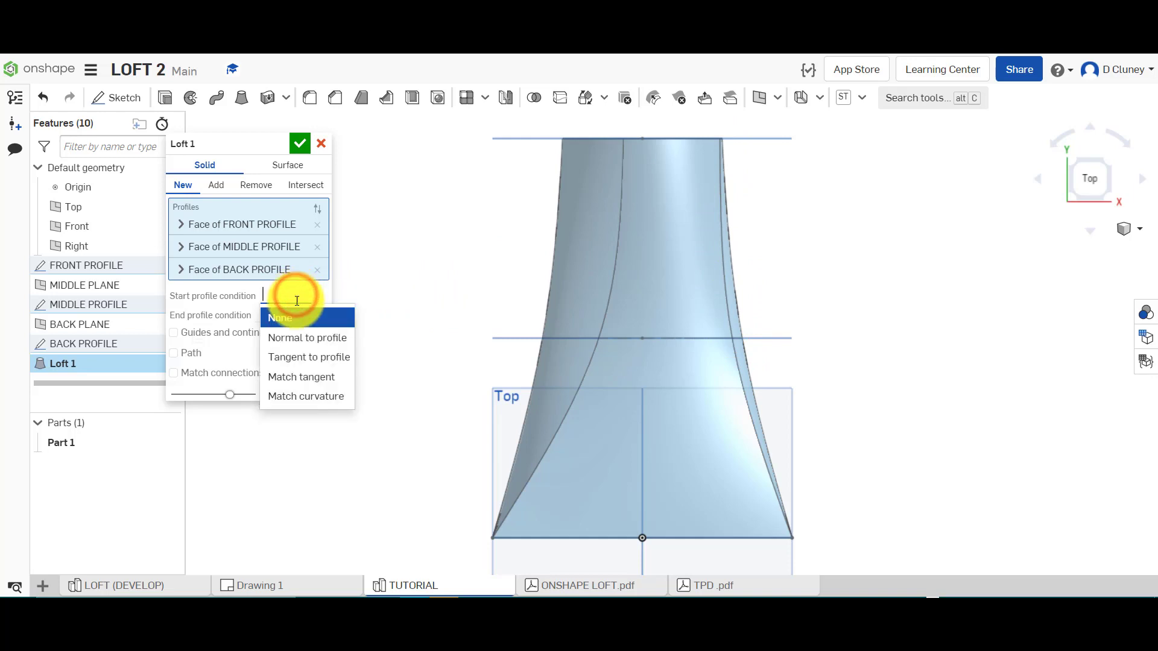
click(306, 338)
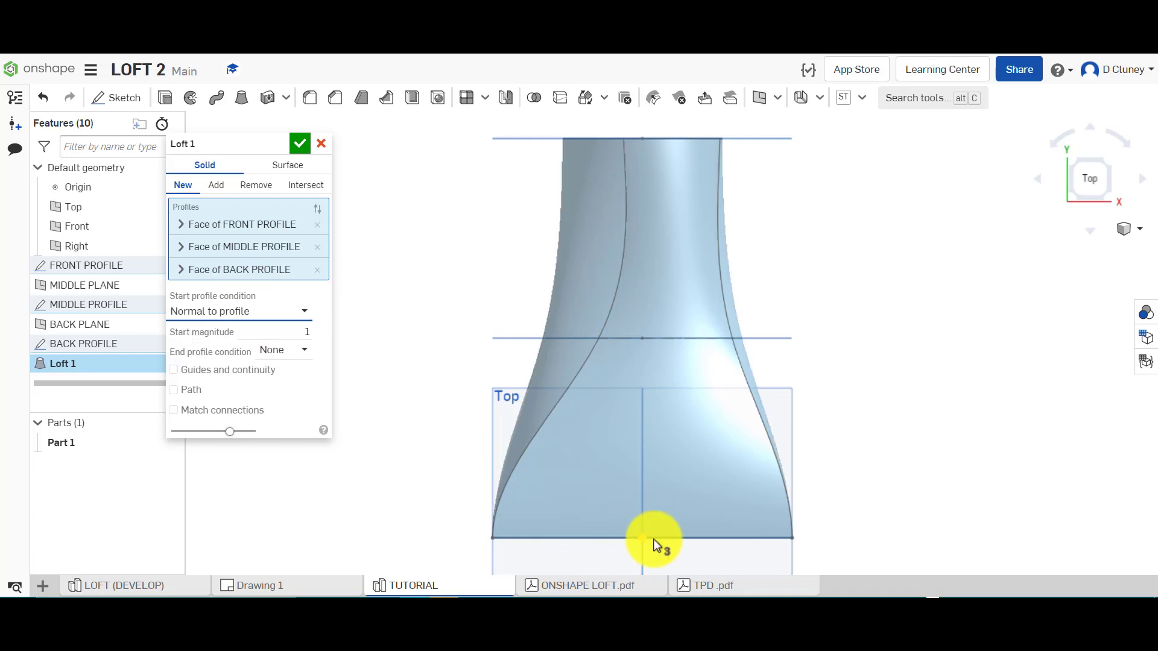
click(308, 333)
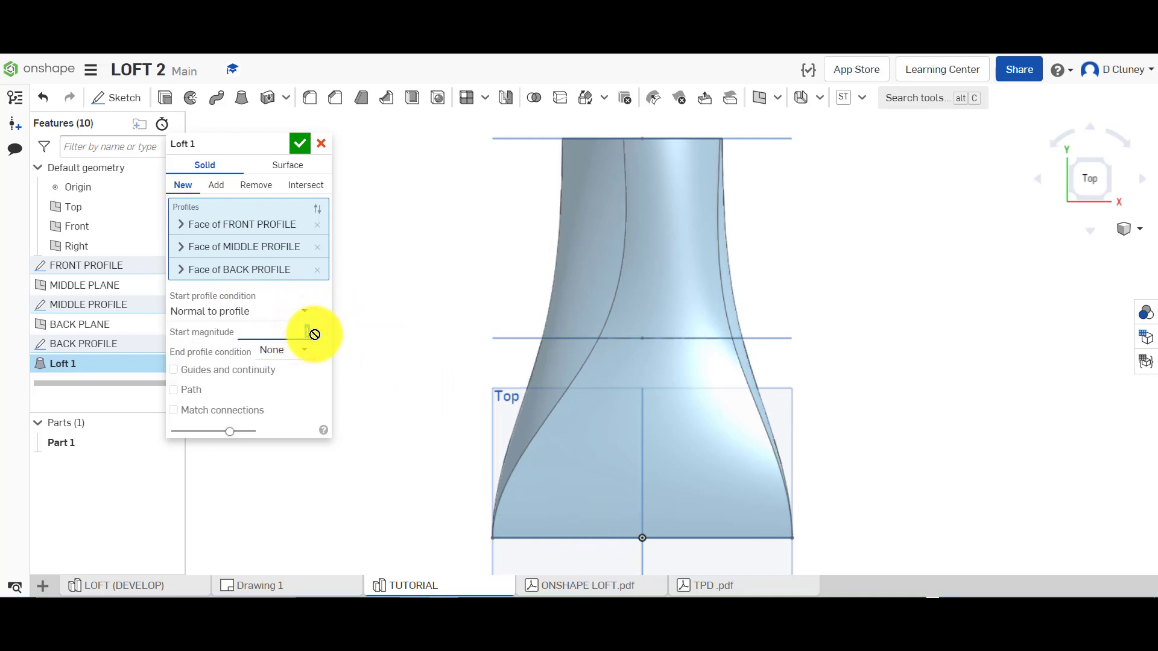
text(3)
click(400, 348)
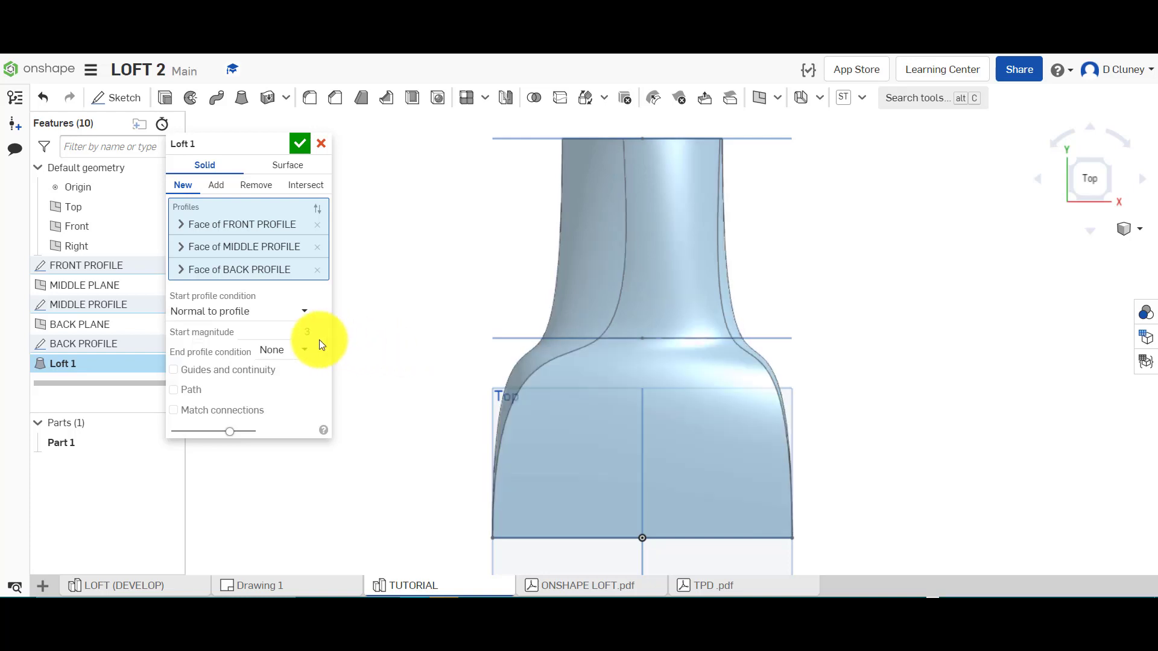
Set the loft's end condition to Normal to profile with magnitude 2
click(301, 351)
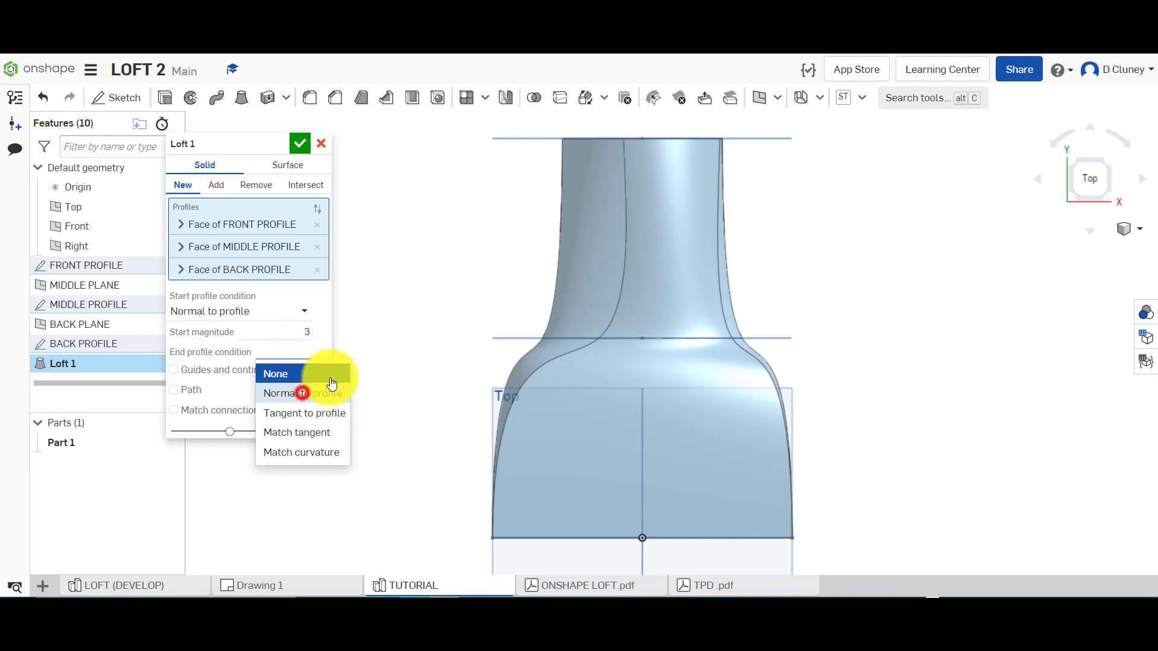
click(304, 399)
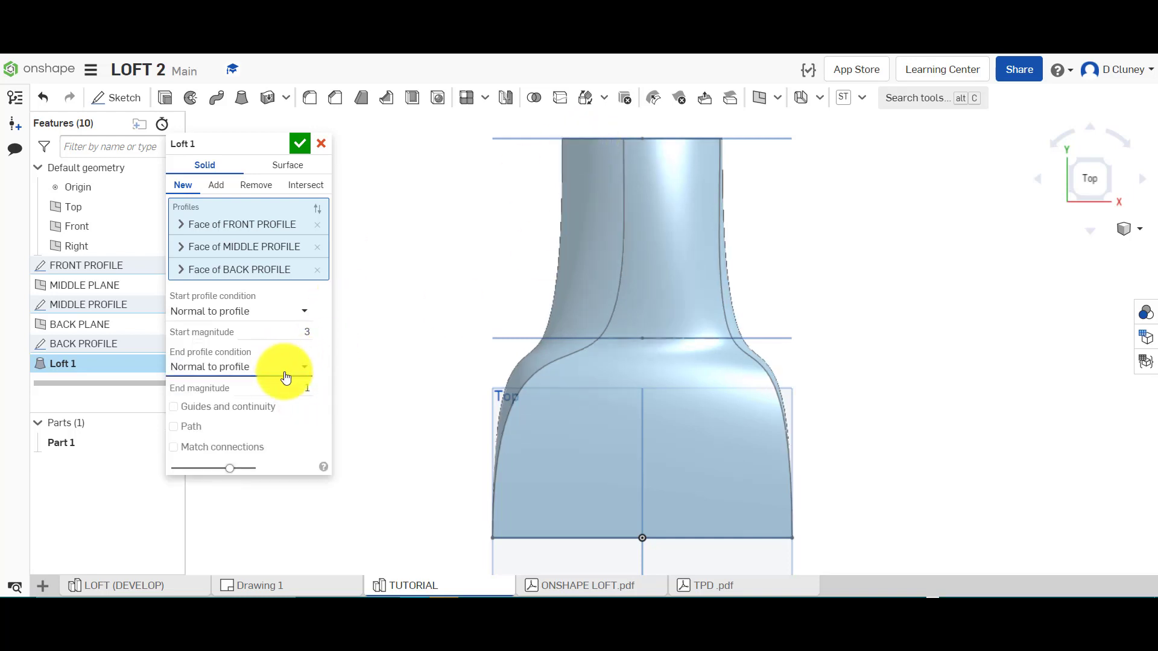
click(306, 387)
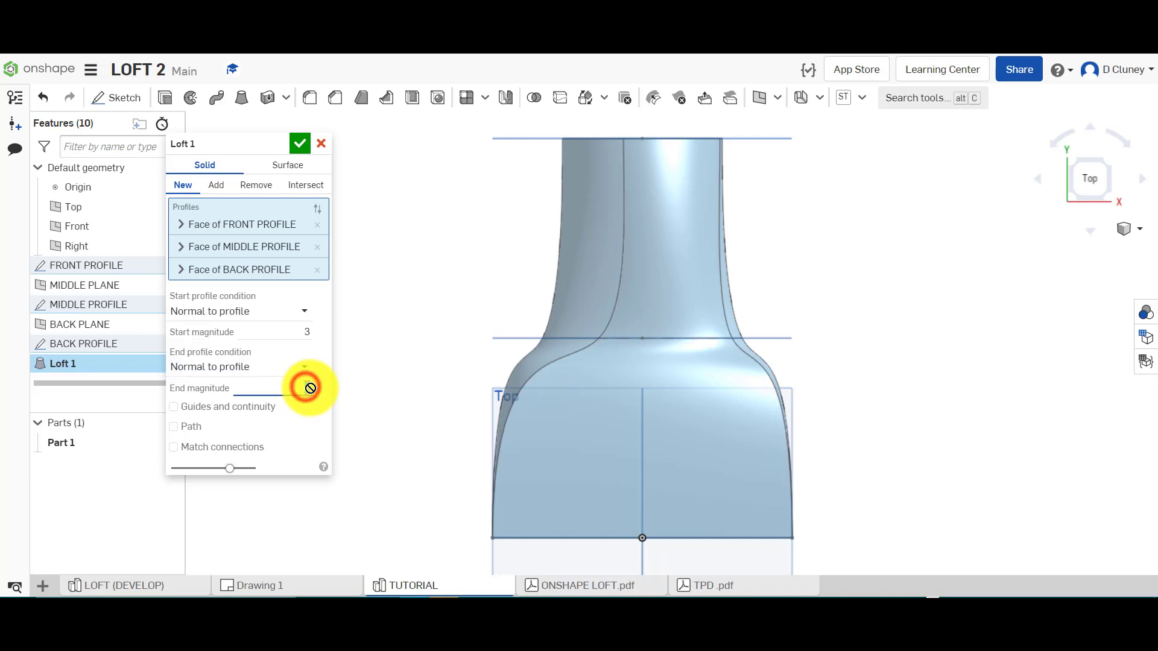
text(2)
click(410, 346)
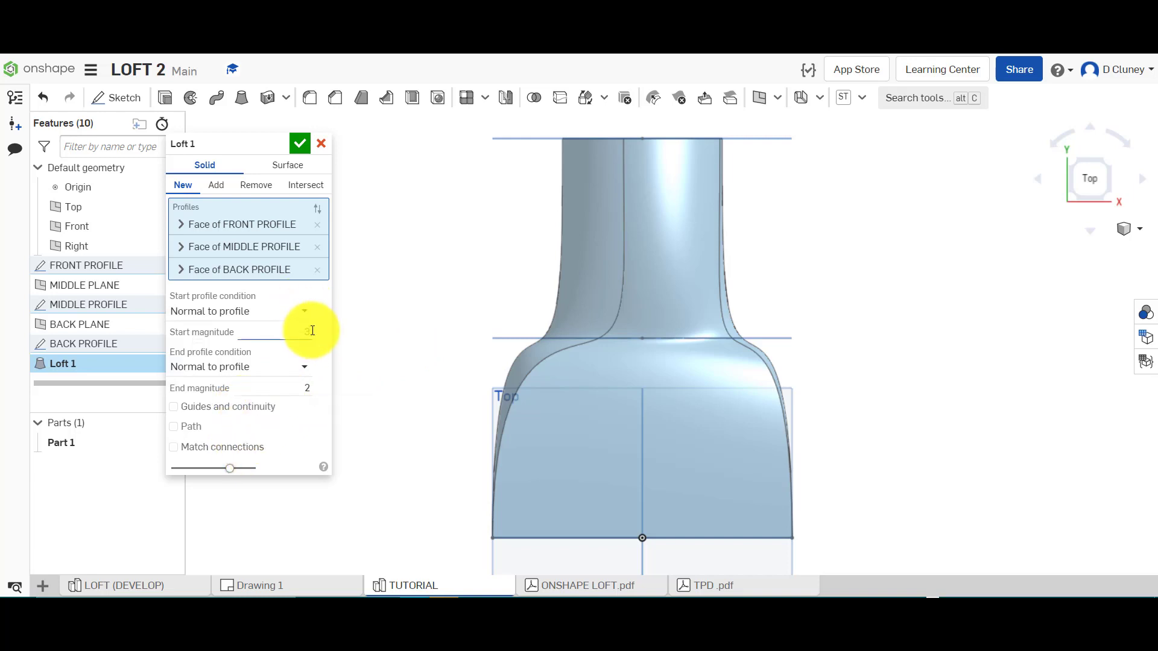
Reset both start and end profile conditions to None and view isometrically
click(304, 312)
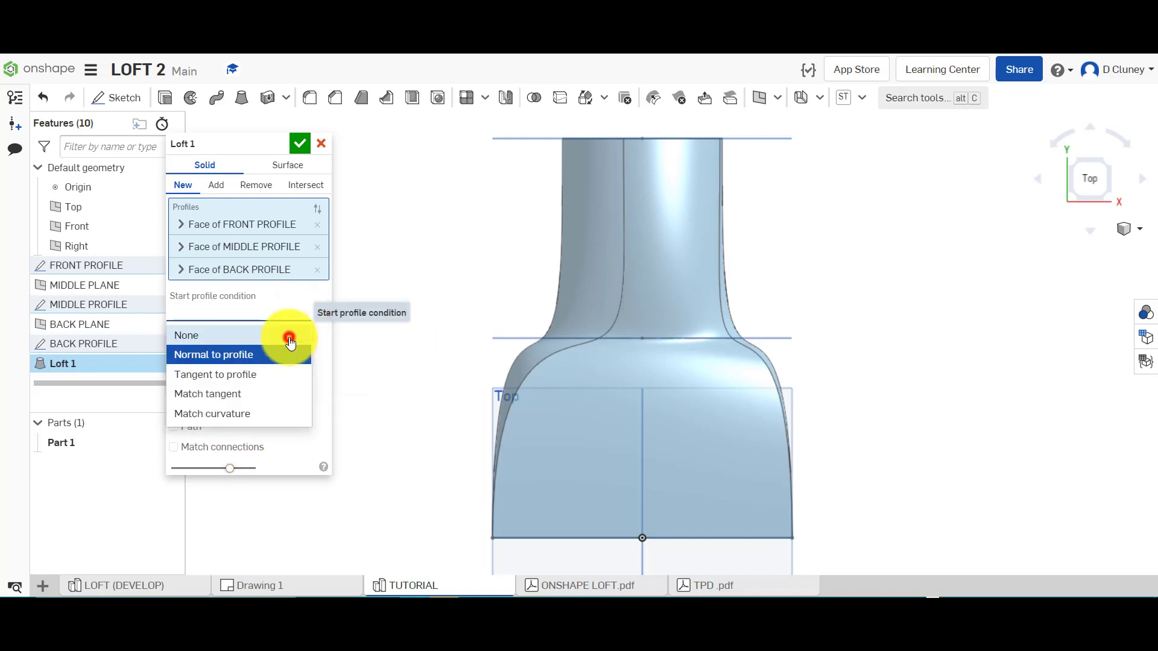
click(287, 335)
click(305, 335)
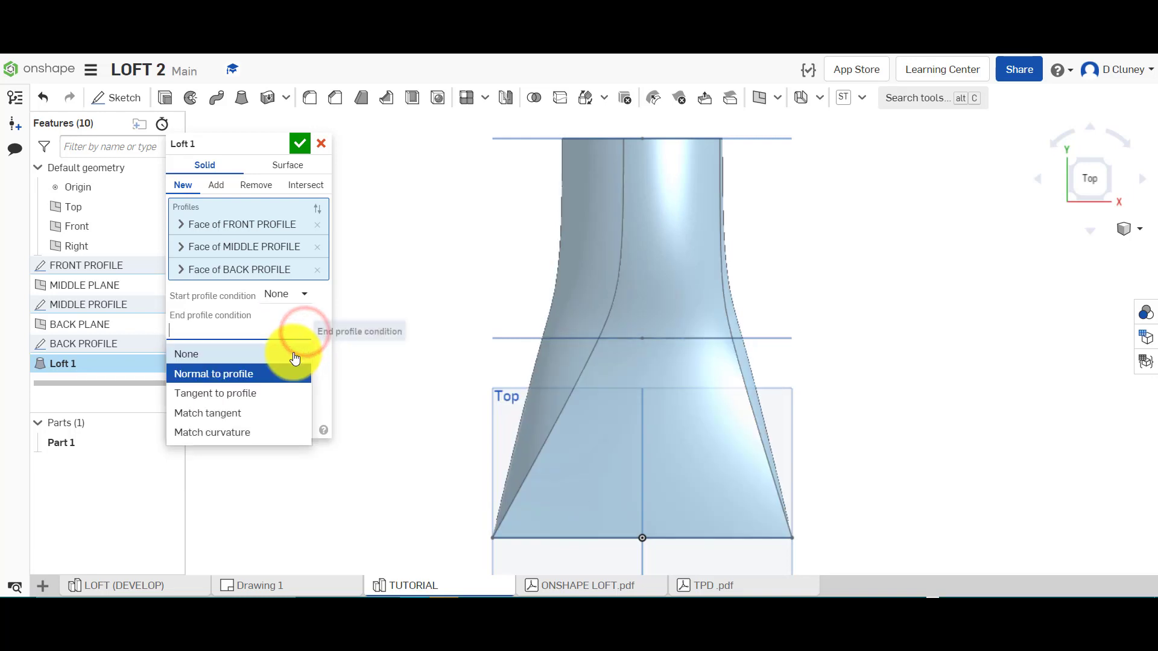
click(284, 357)
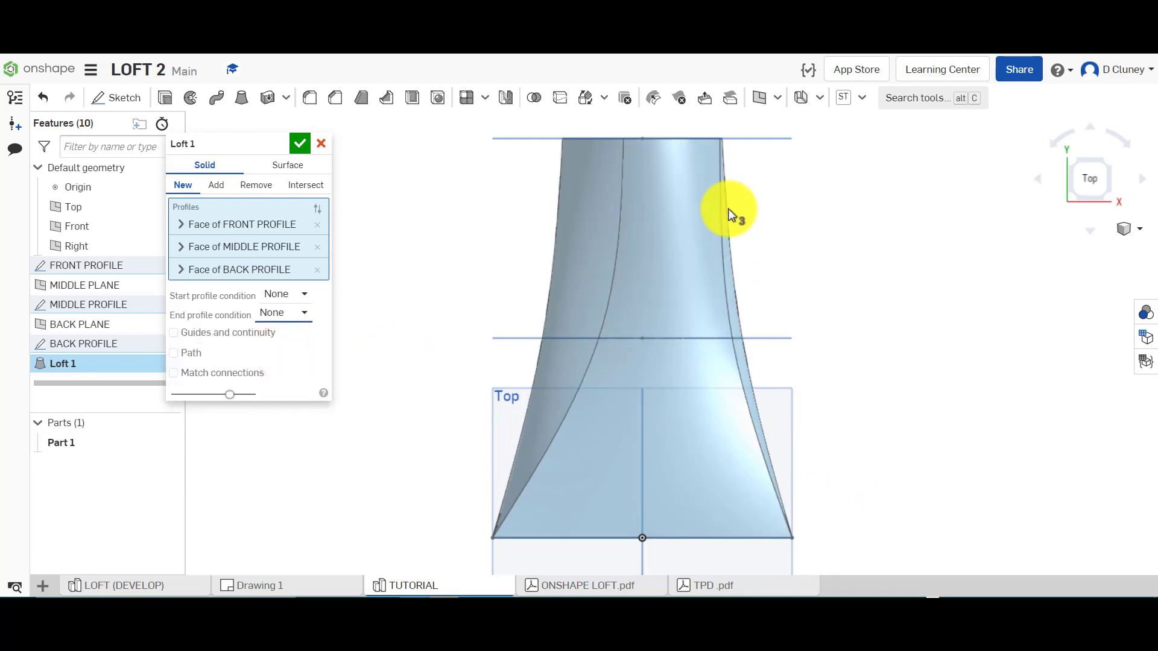
click(1106, 161)
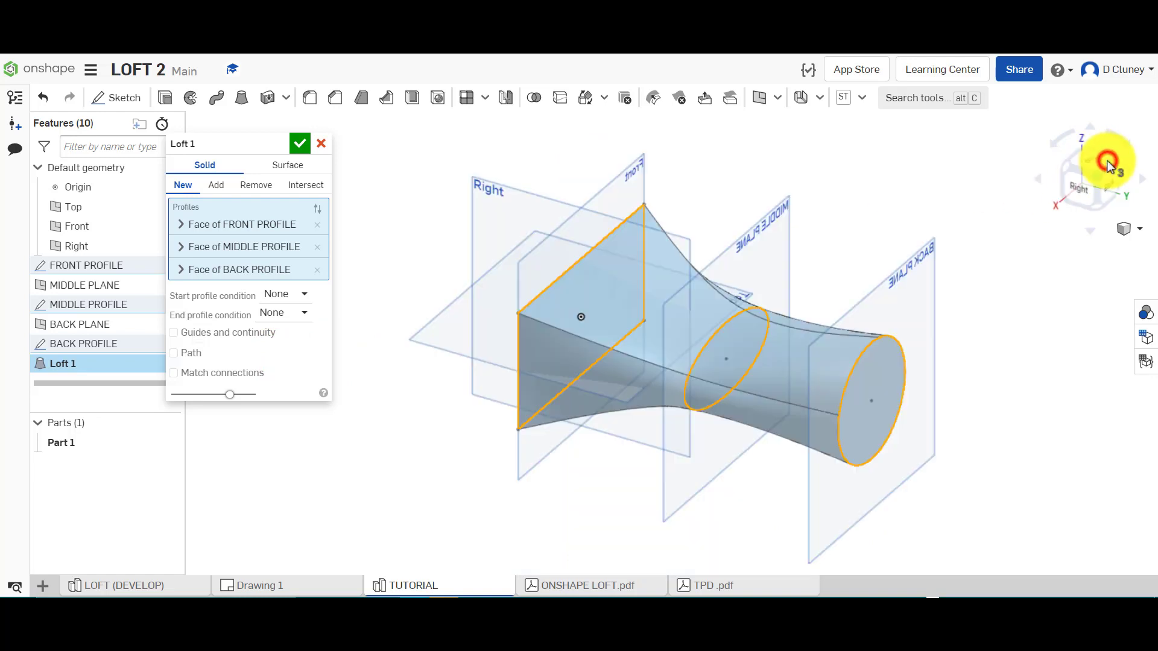
Accept Loft 1, reopen it for review, and accept it again unchanged
right_drag(879, 217, 910, 233)
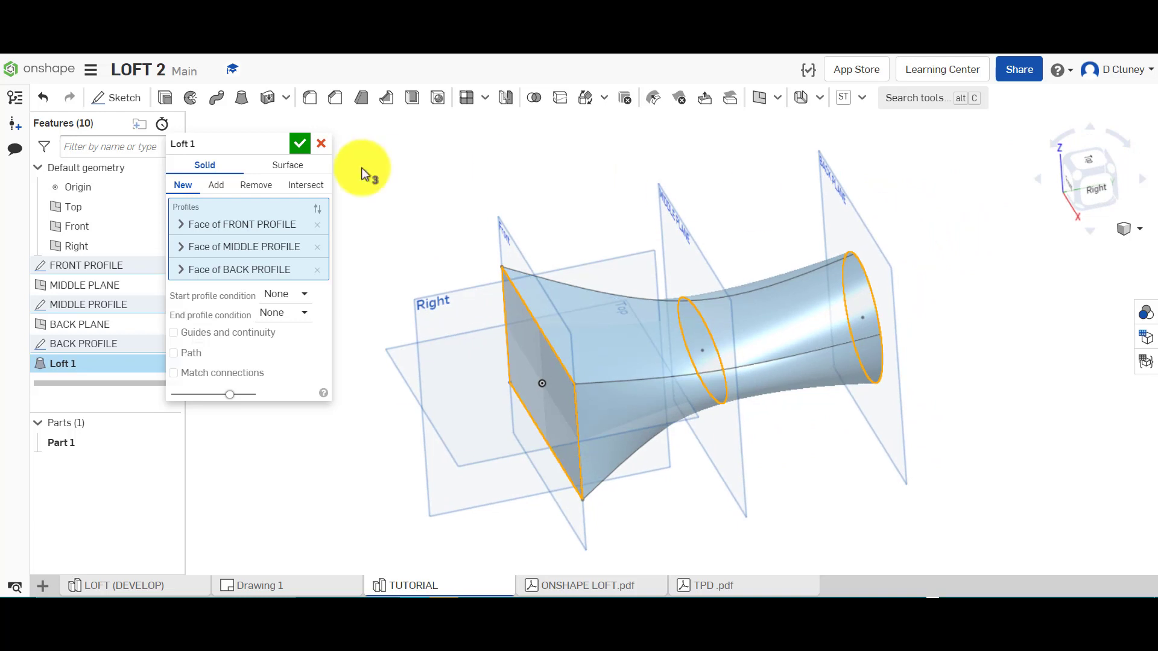
click(301, 145)
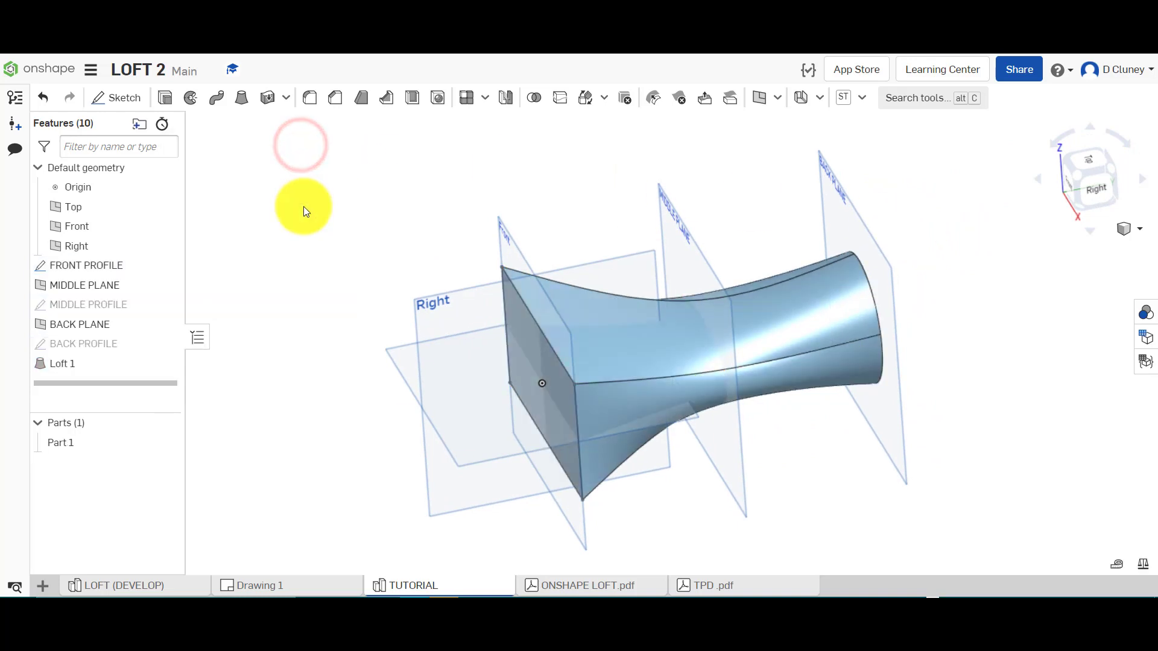
right_click(67, 362)
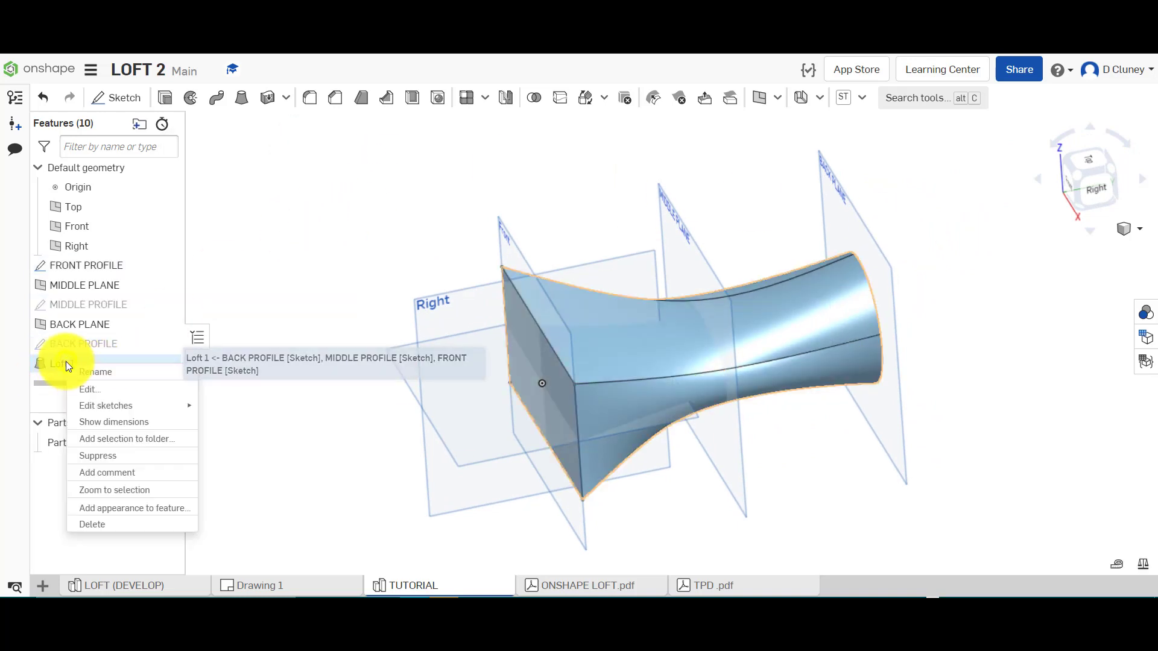
click(106, 389)
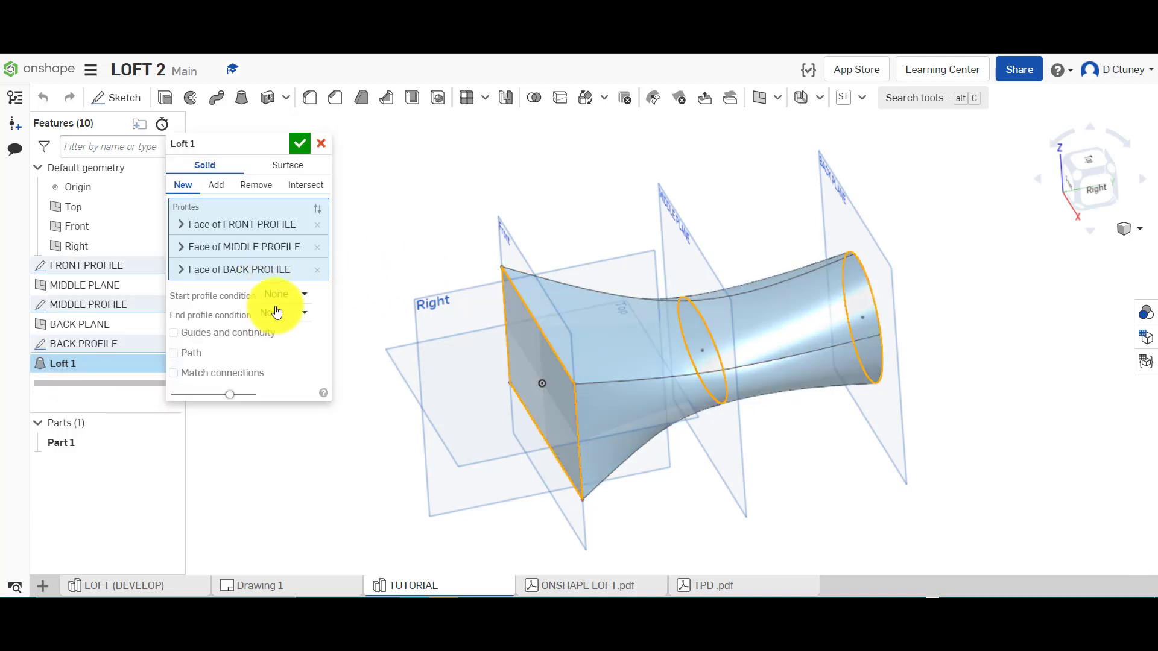
click(303, 146)
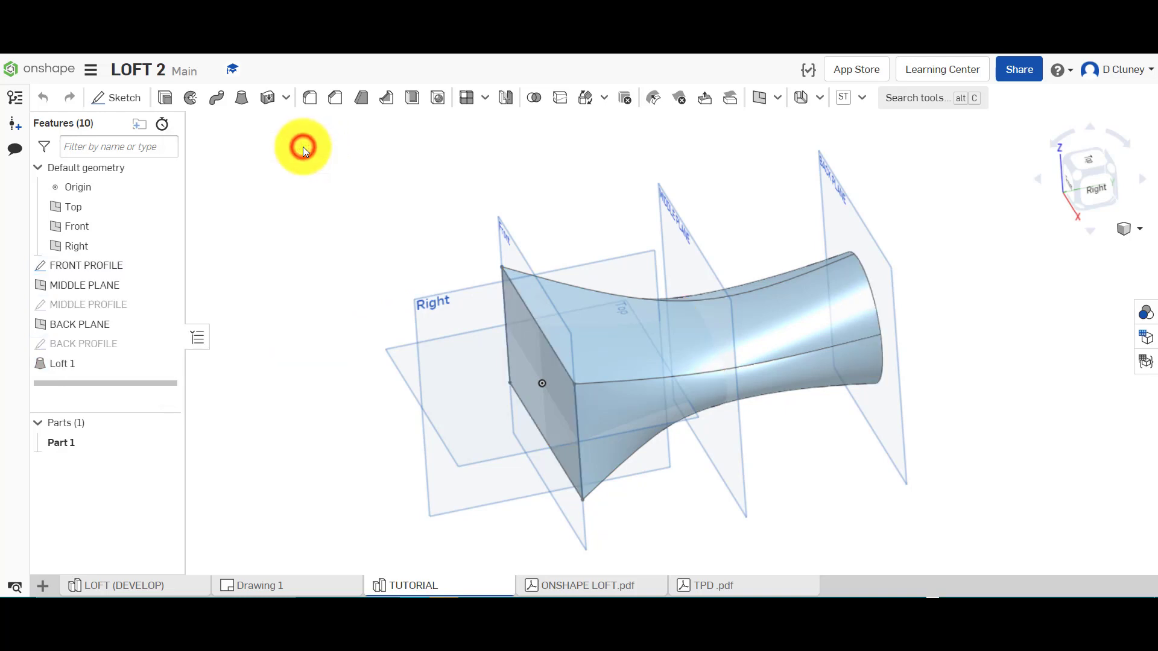
Inspect the 5 mm Shell 1 settings in the LOFT (DEVELOP) reference studio
click(161, 585)
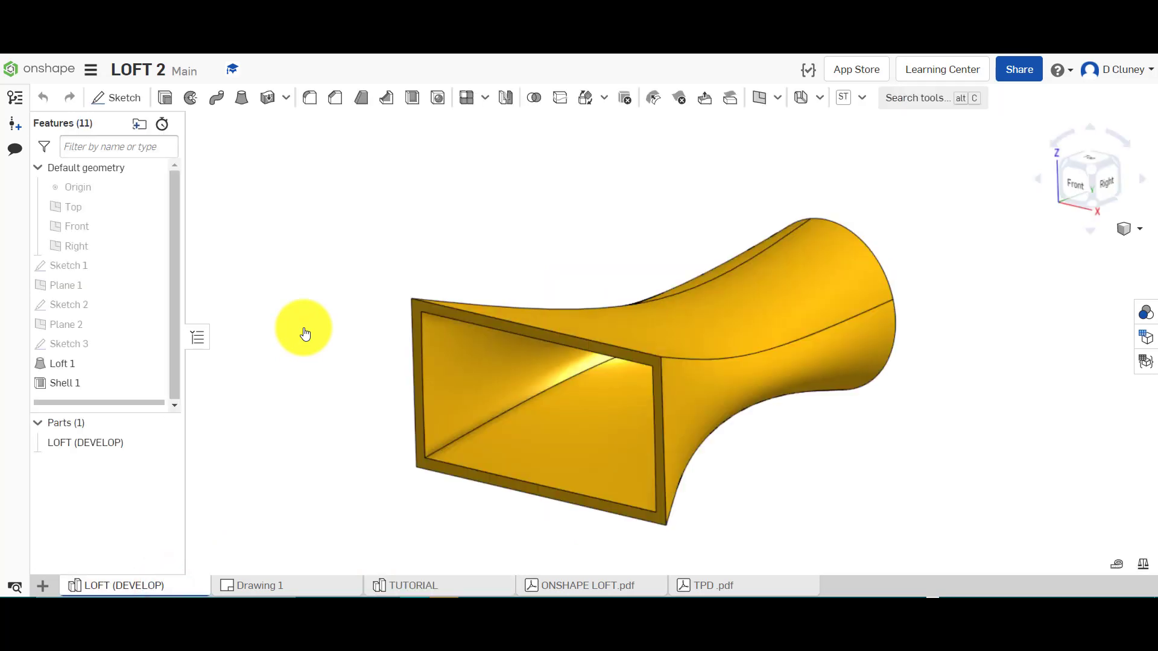
right_click(88, 386)
click(112, 414)
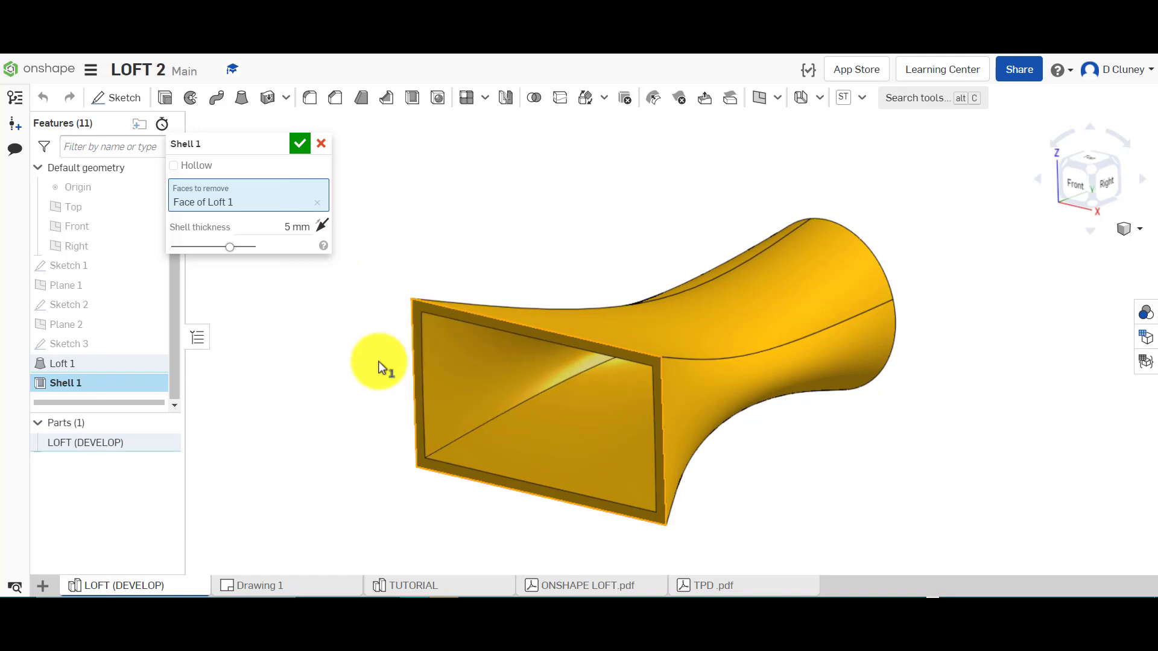
mouse_move(362, 356)
right_down()
mouse_move(392, 336)
mouse_move(370, 356)
right_up()
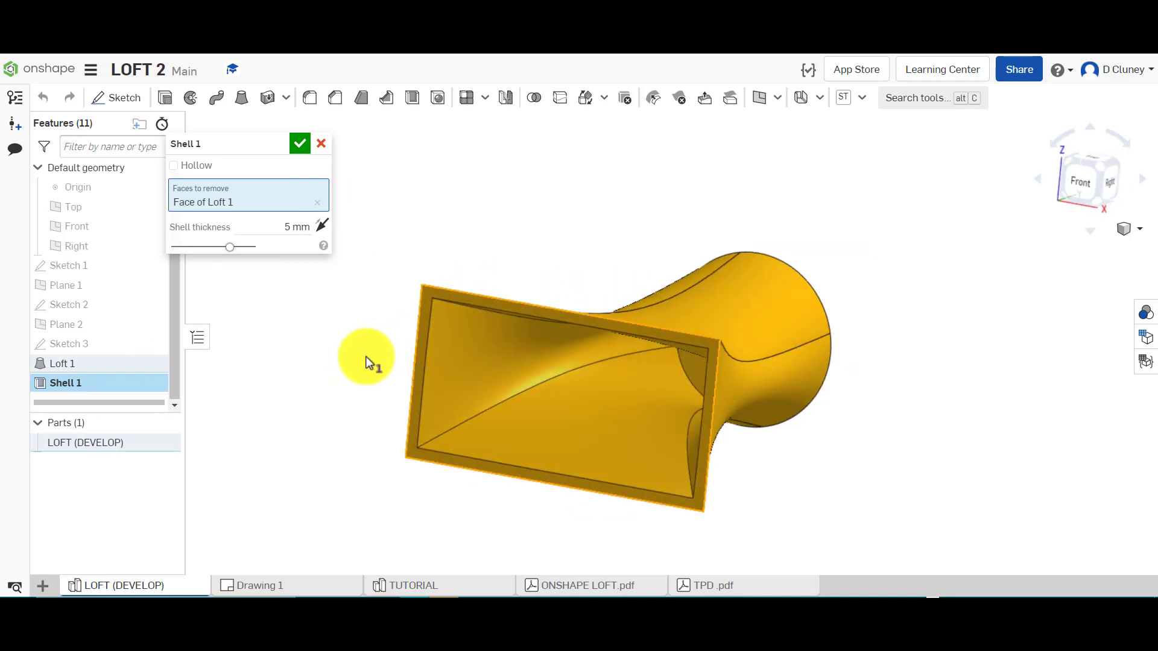
click(322, 143)
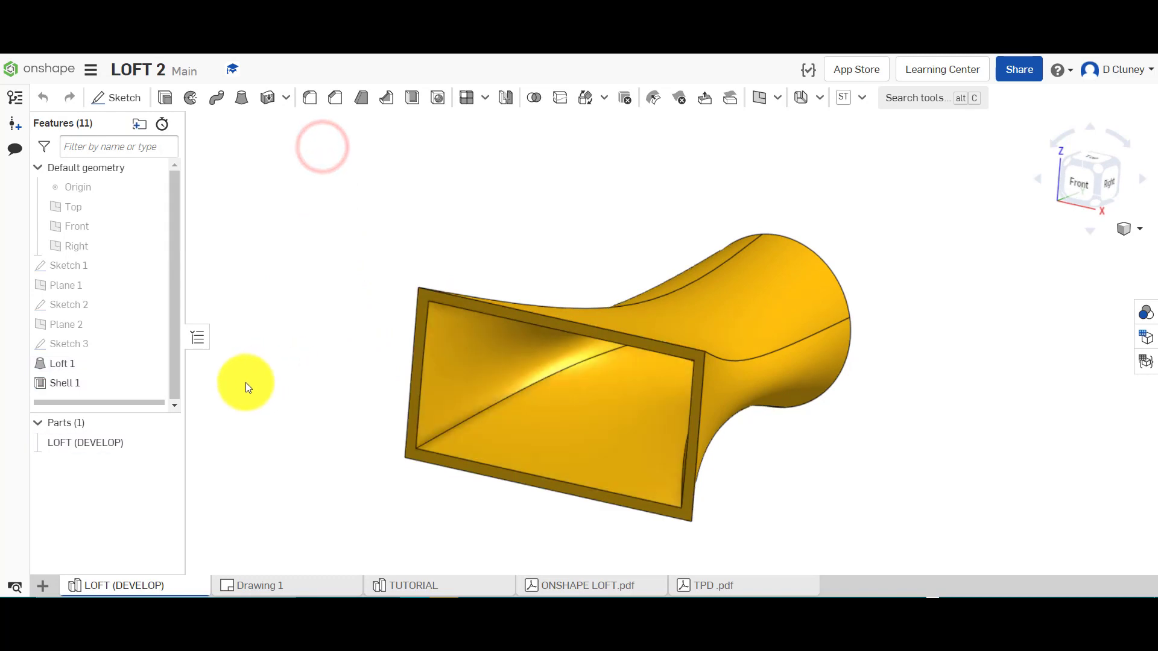
Check that the reference part's material is ABS
right_click(136, 441)
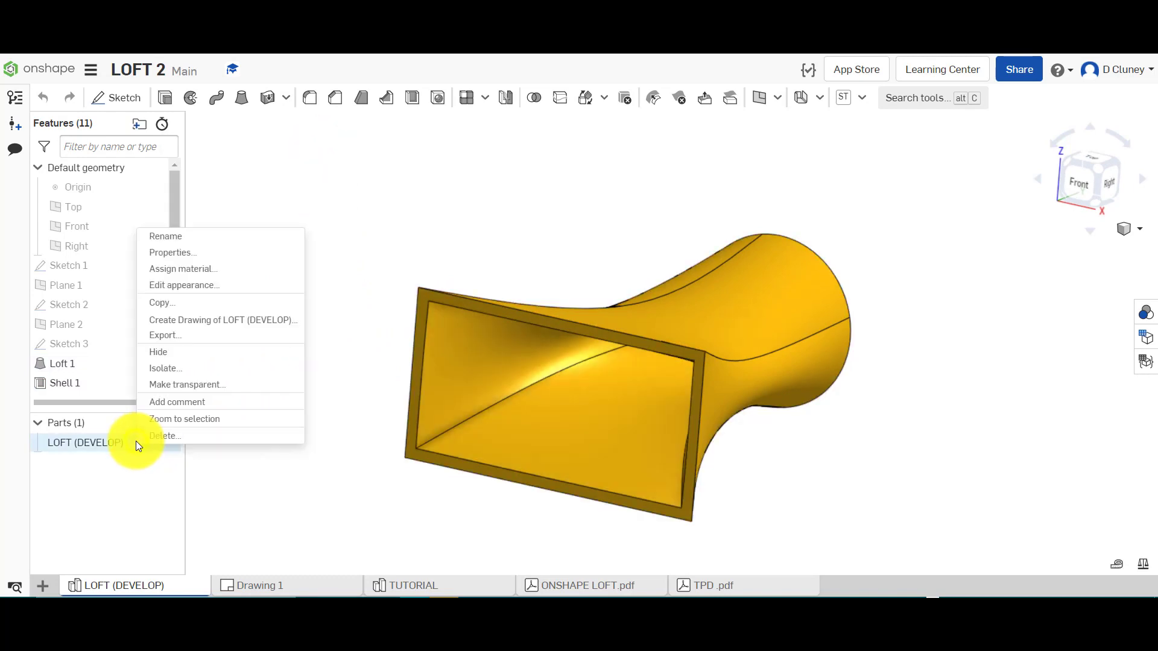
click(214, 270)
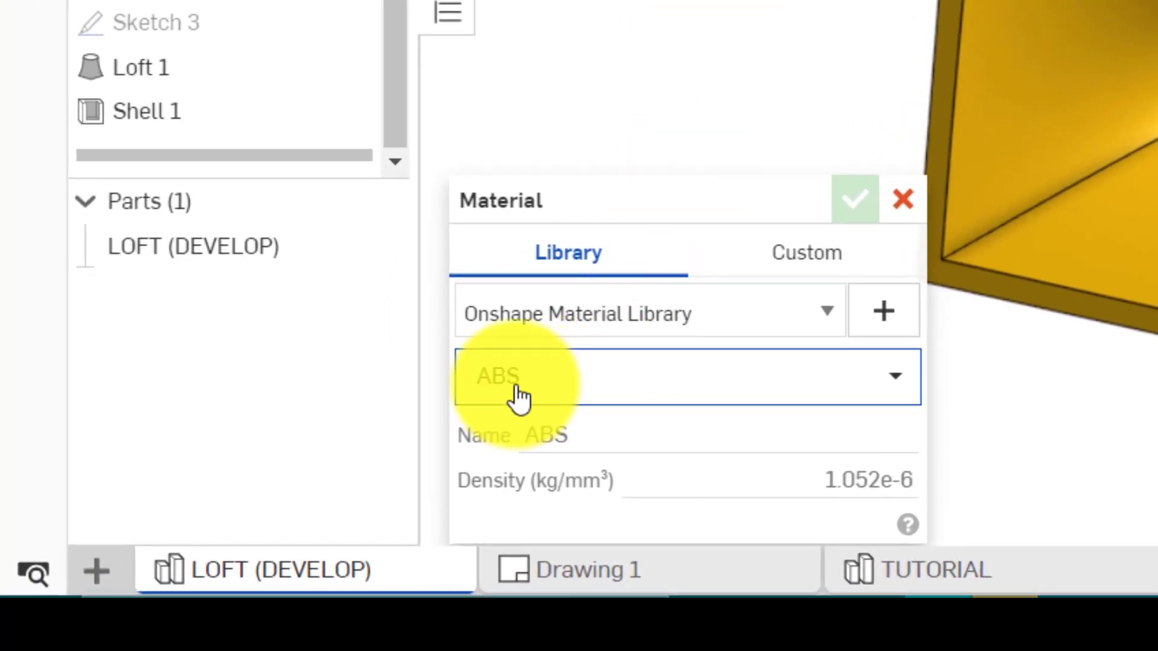
click(904, 201)
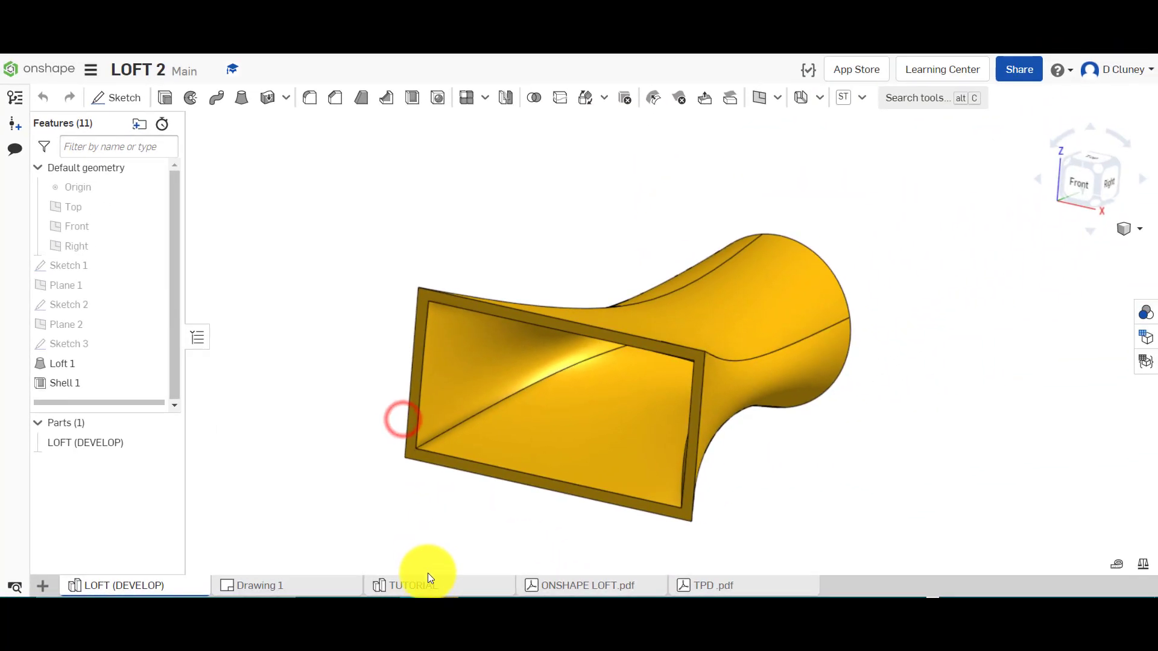
In TUTORIAL, hide the Top, Front, Right, BACK PLANE, MIDDLE PLANE and Origin
click(576, 579)
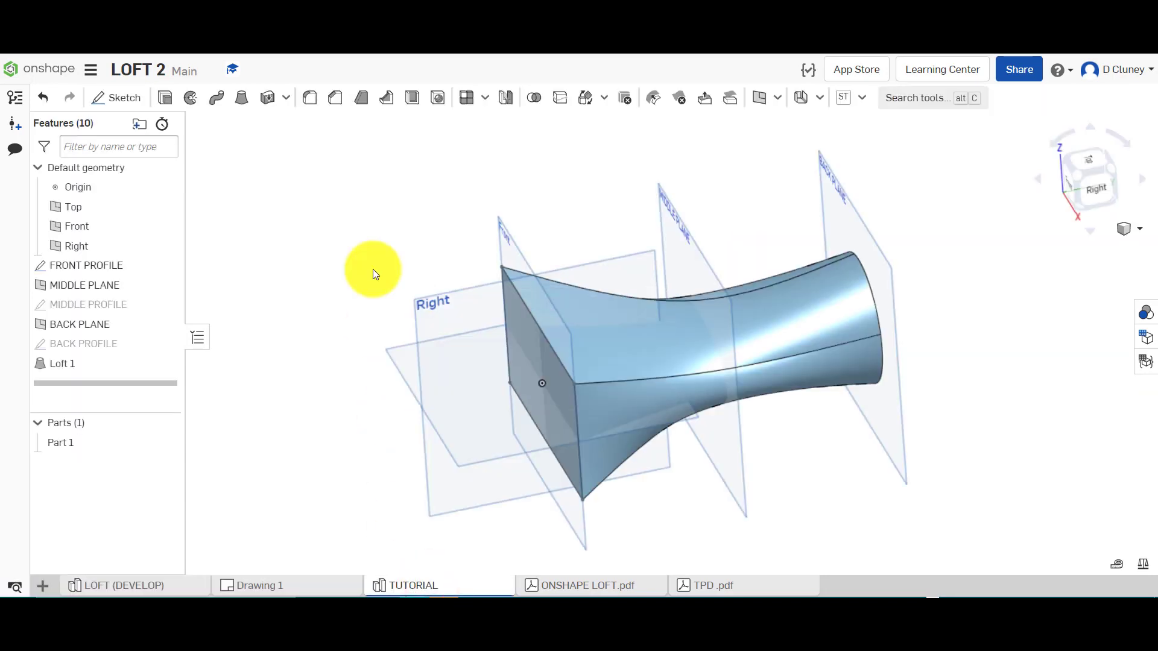
right_drag(380, 247, 396, 226)
click(166, 207)
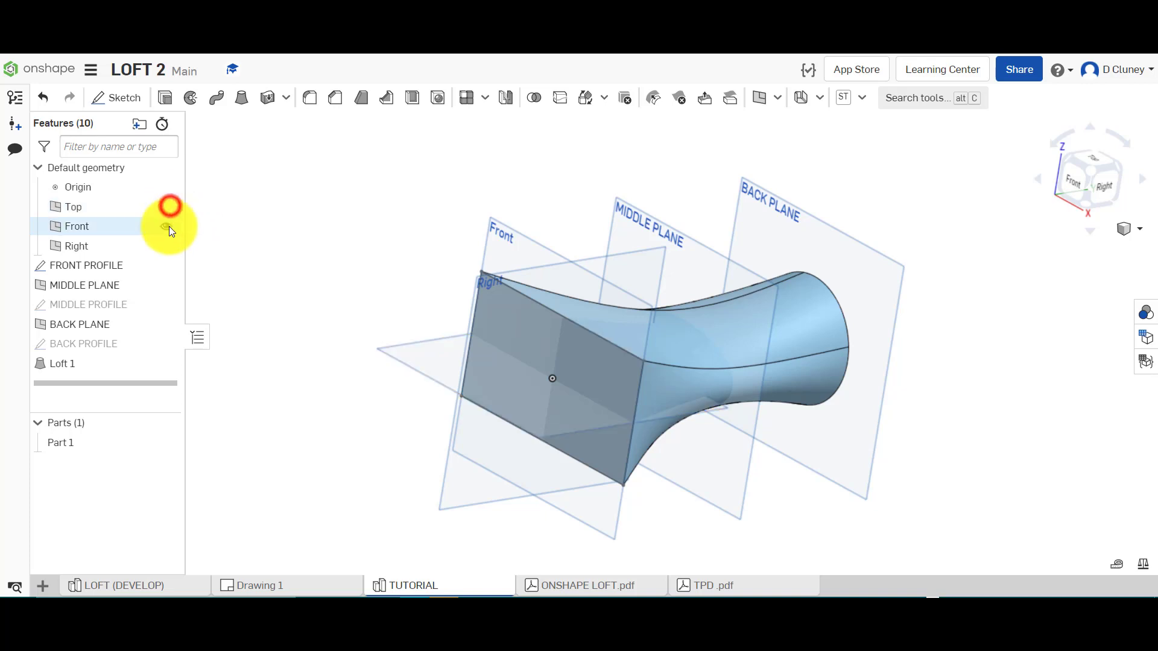
click(167, 227)
click(167, 246)
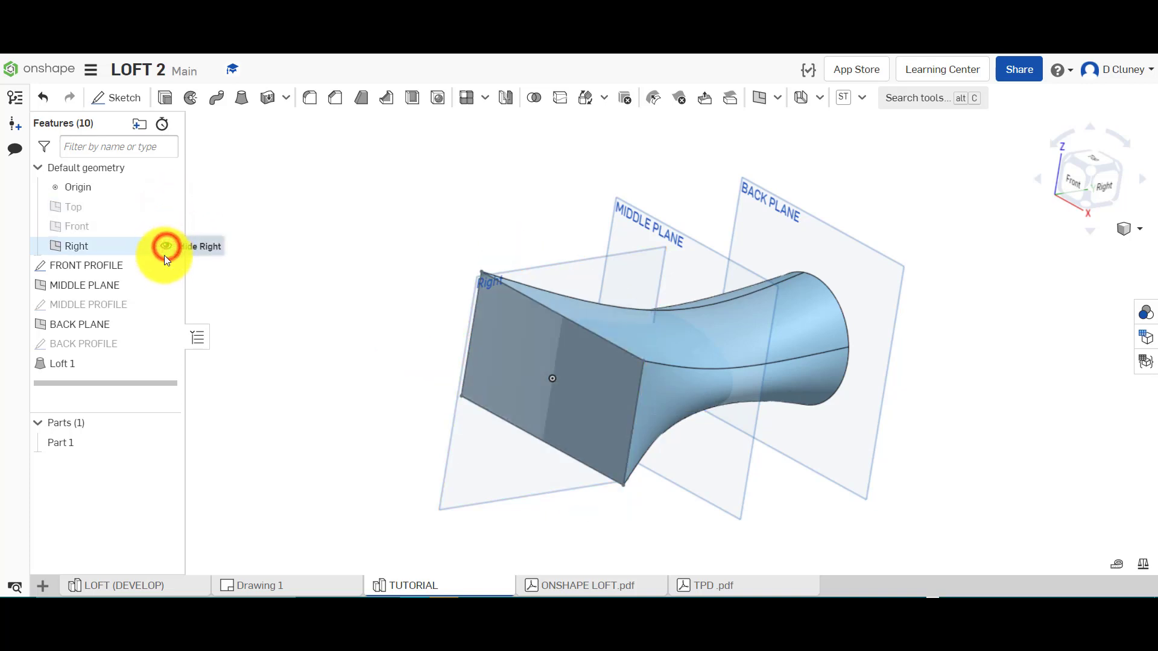
click(165, 321)
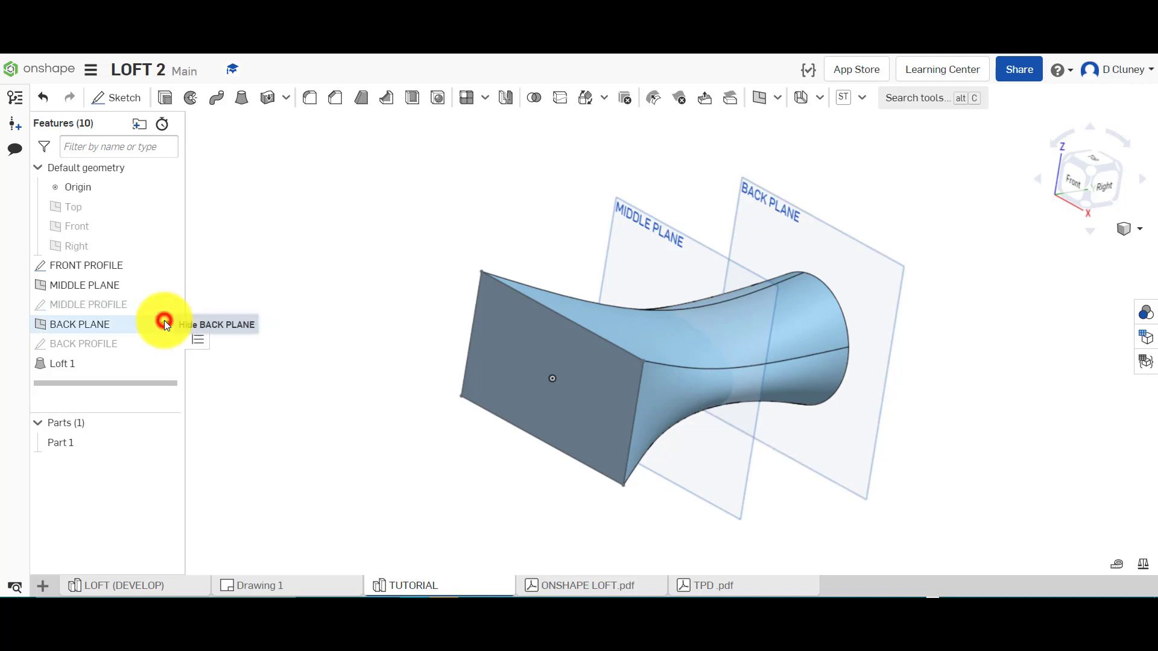
click(165, 286)
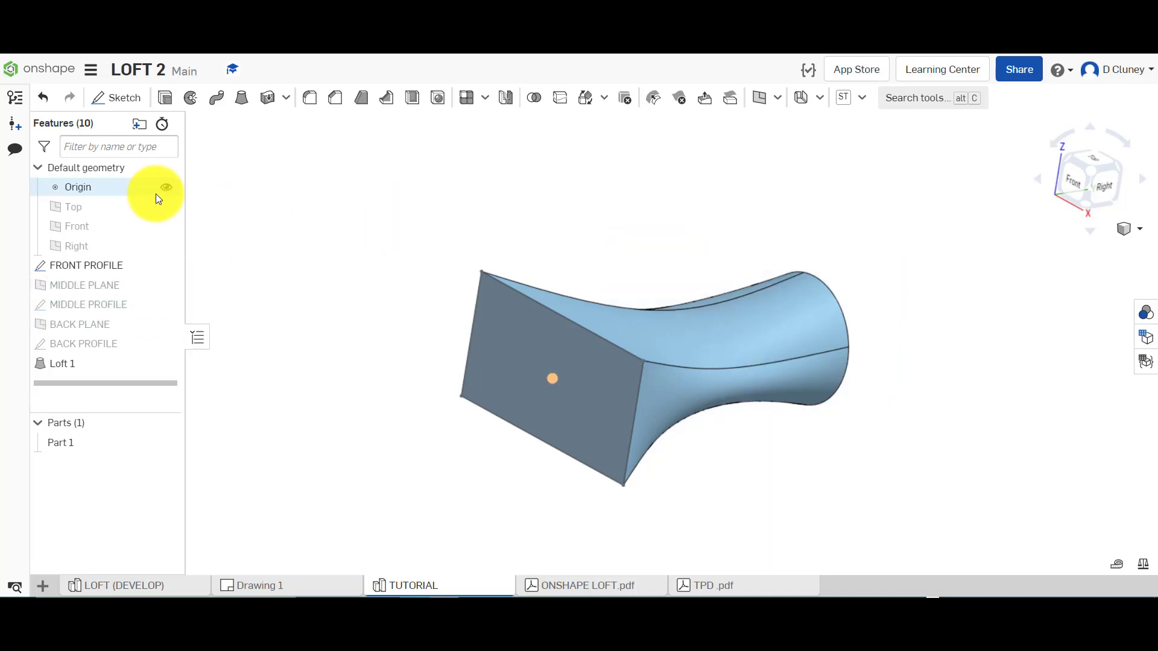
click(163, 190)
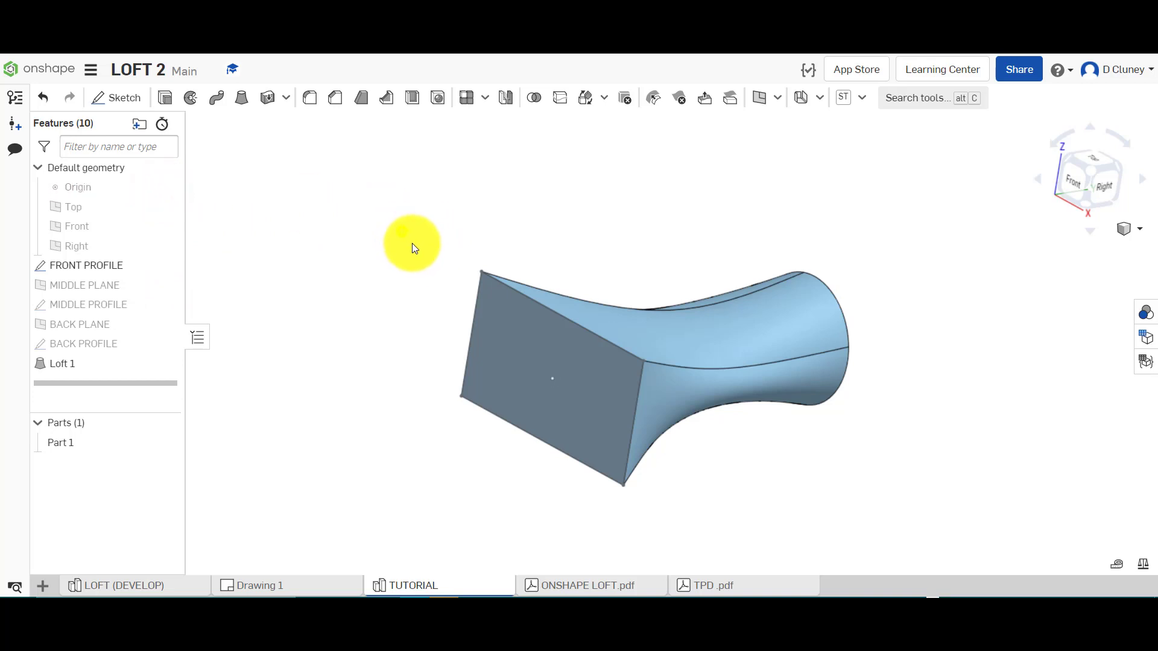
right_drag(411, 243, 402, 232)
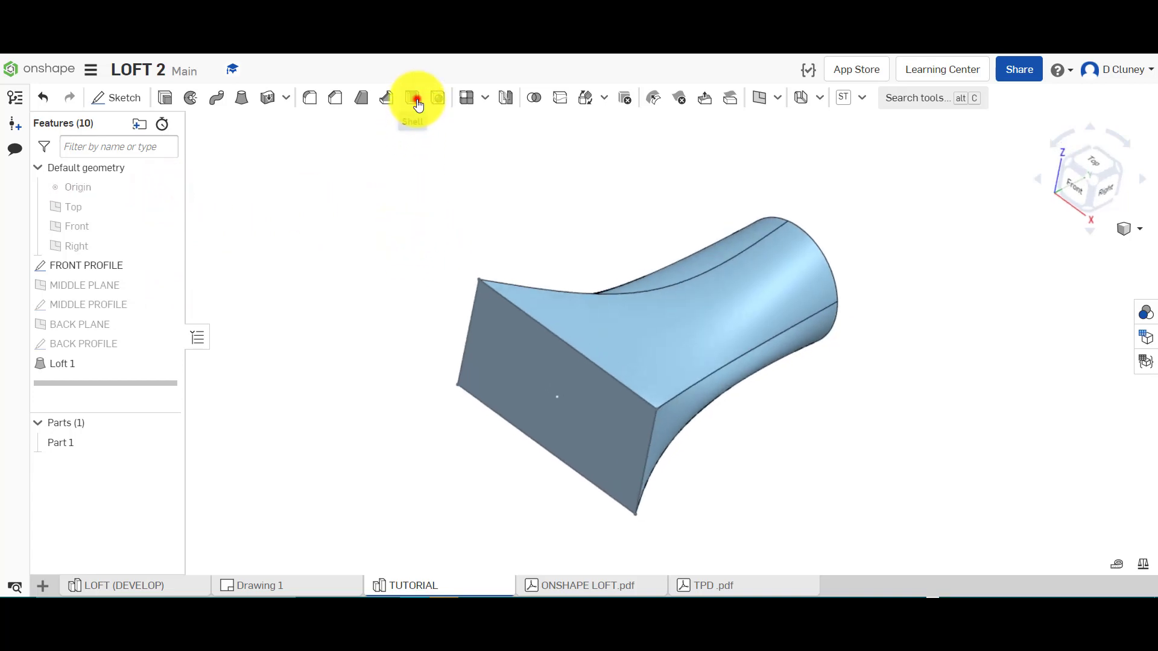
Shell the loft to 3 mm thickness, leaving the rectangular end face open
click(412, 98)
click(535, 357)
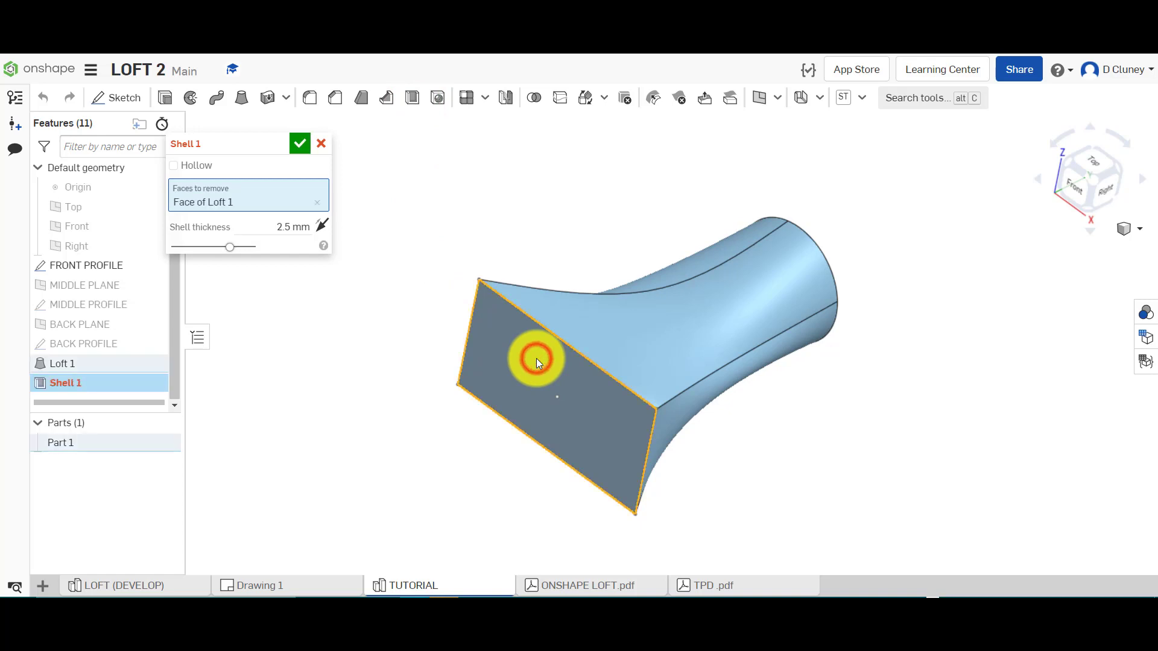
click(298, 226)
text(3)
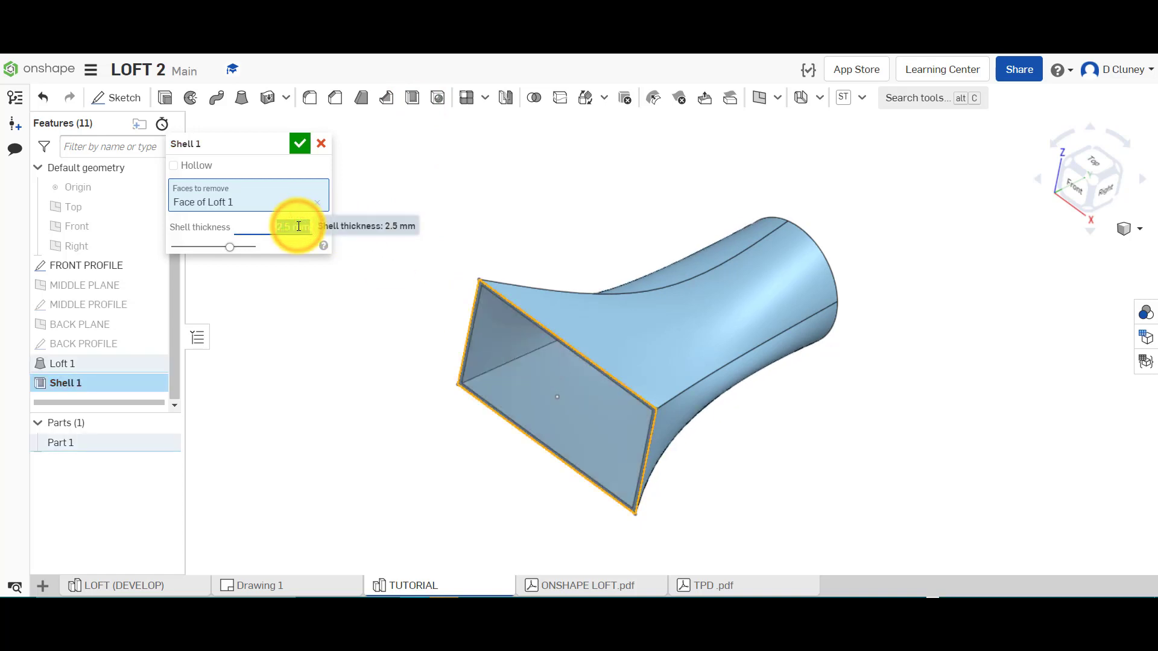
click(302, 146)
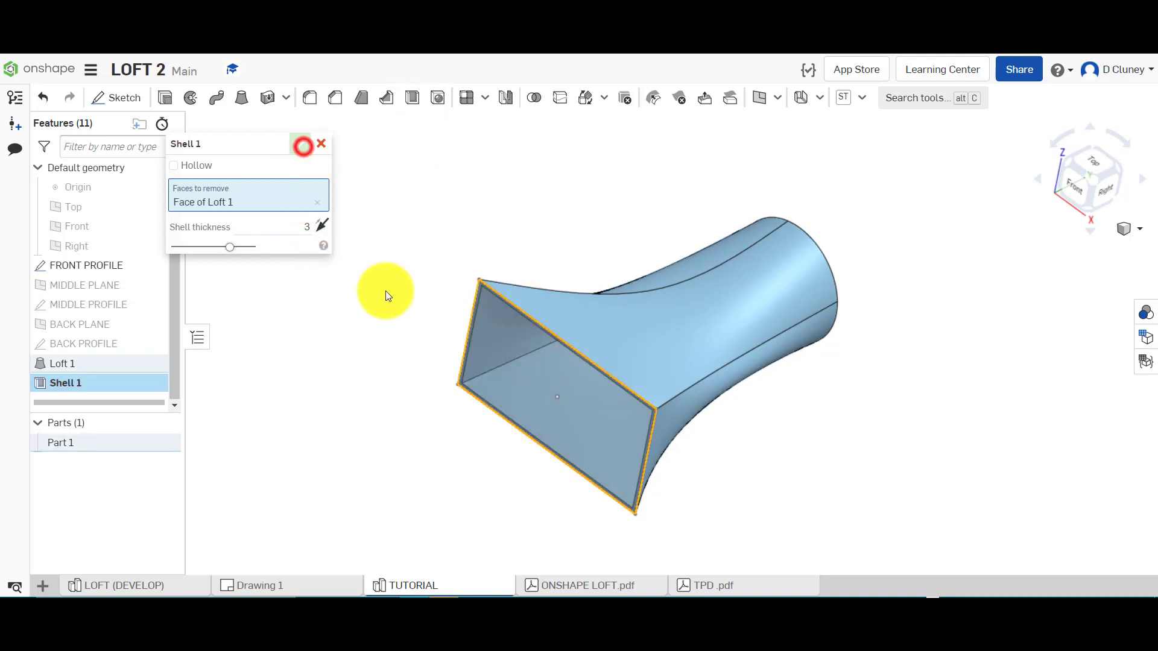
Check the 5MM SHELL note on Drawing 1 and return to TUTORIAL
click(276, 588)
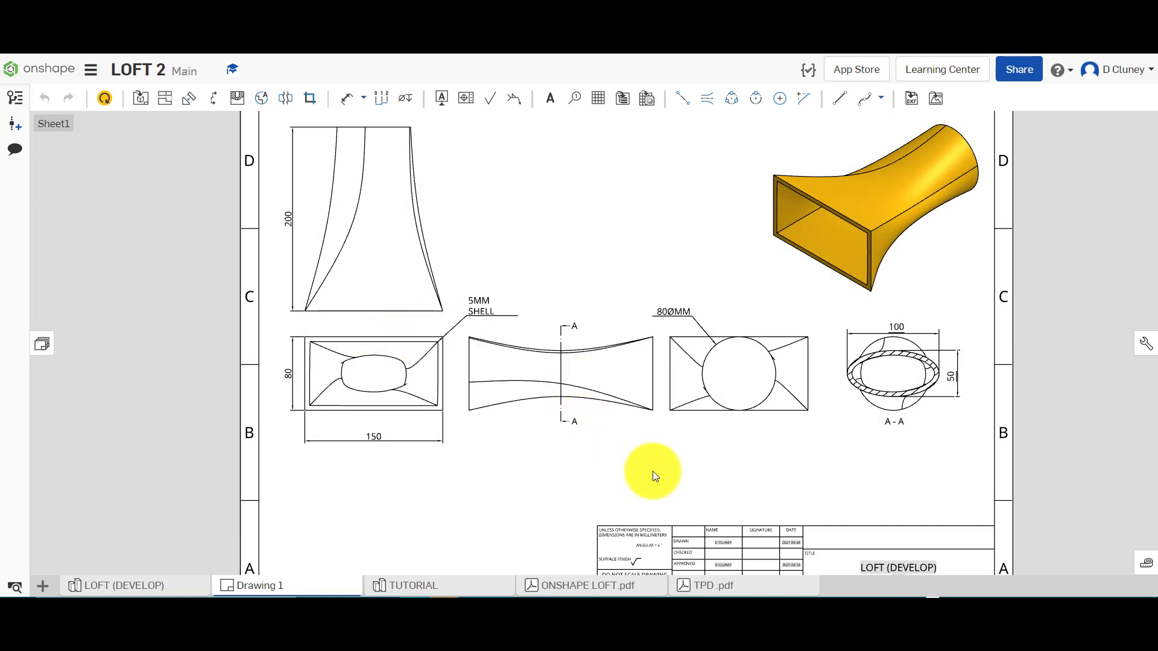
click(479, 305)
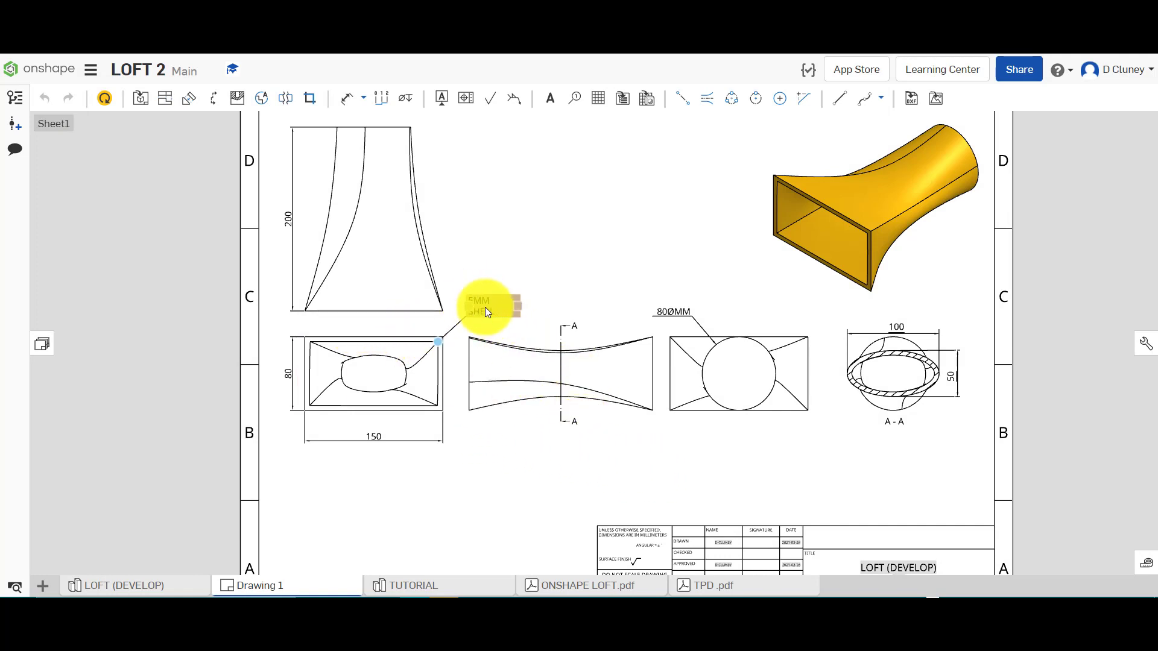
click(436, 588)
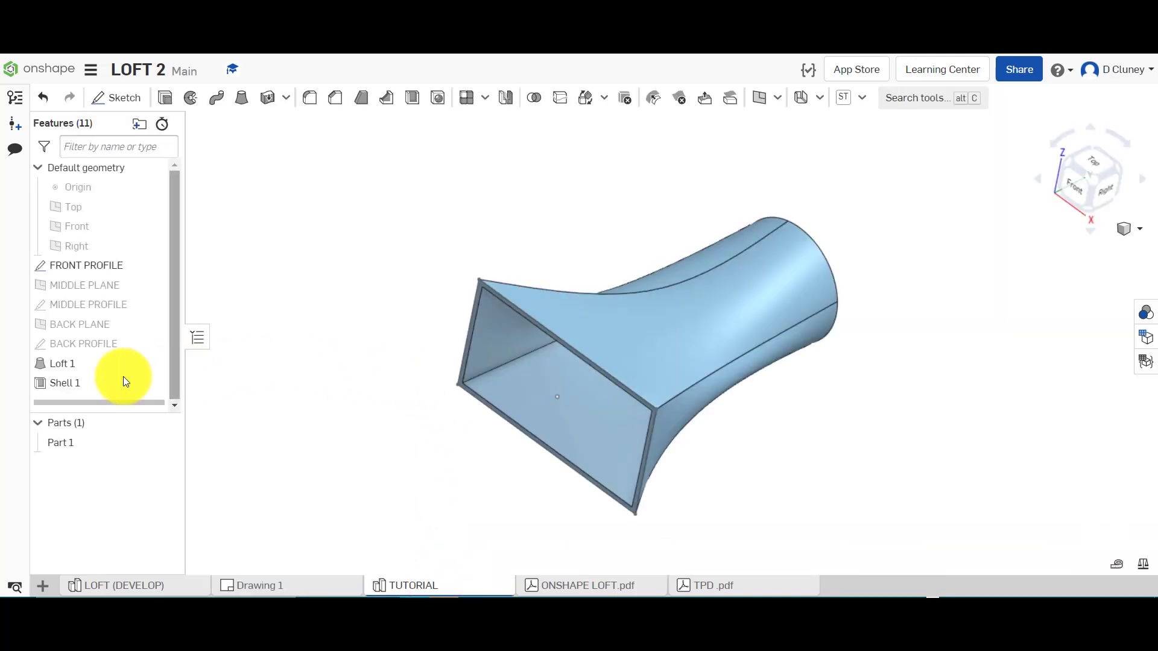
Change Shell 1's thickness to 5 mm
right_click(93, 383)
click(141, 408)
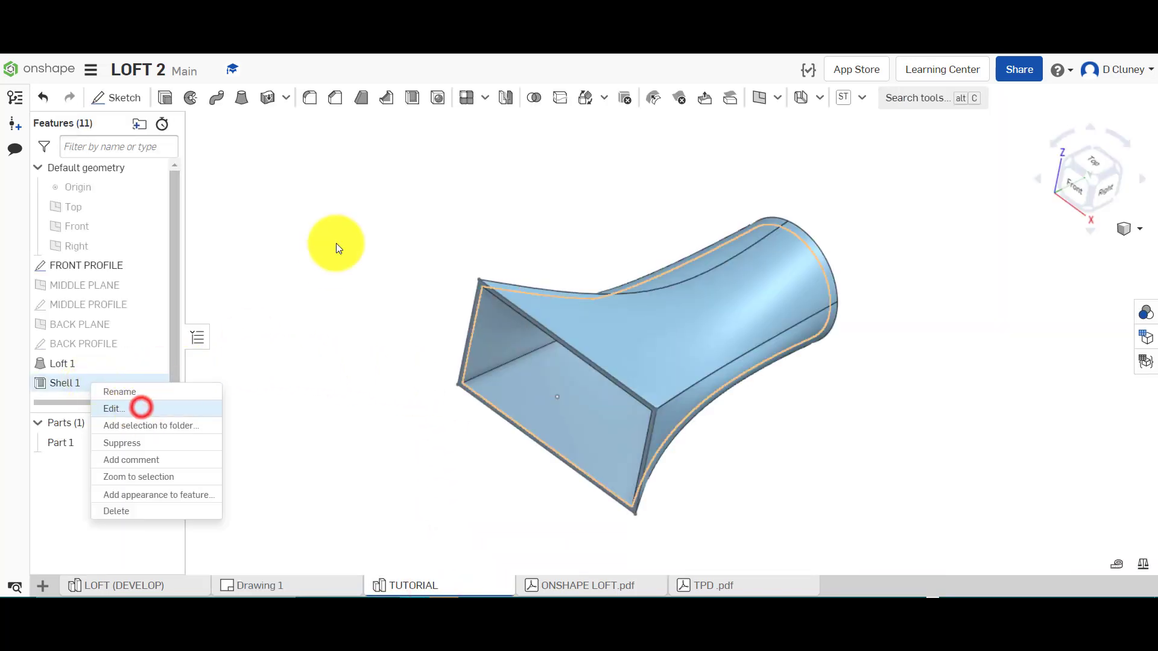
click(292, 232)
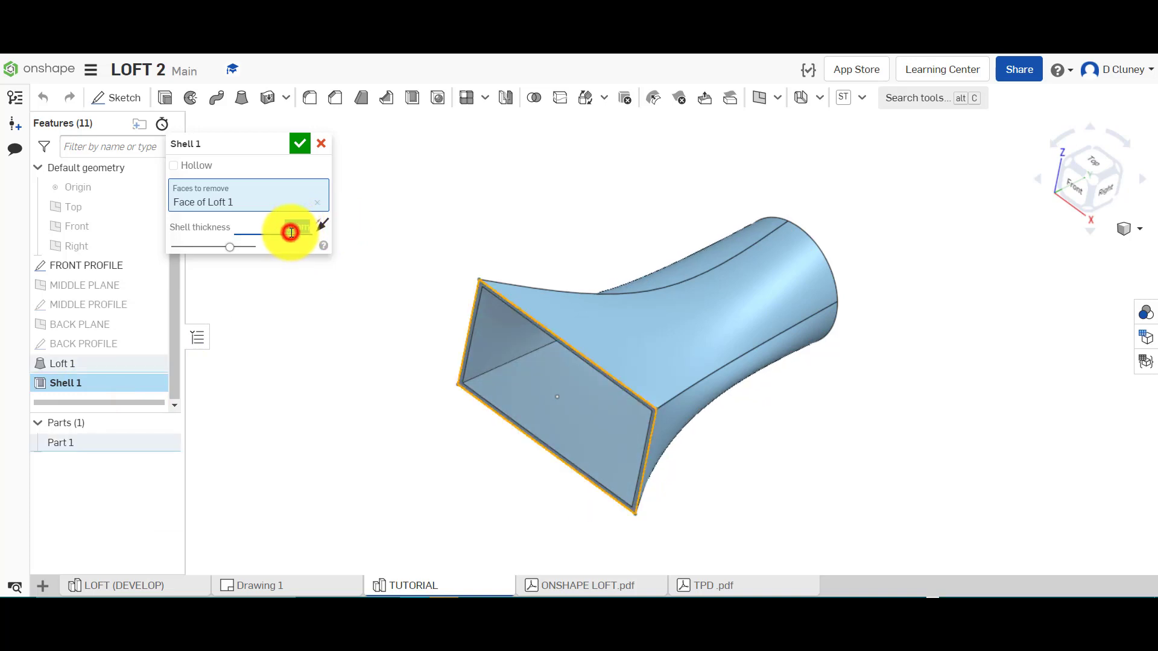
text(5)
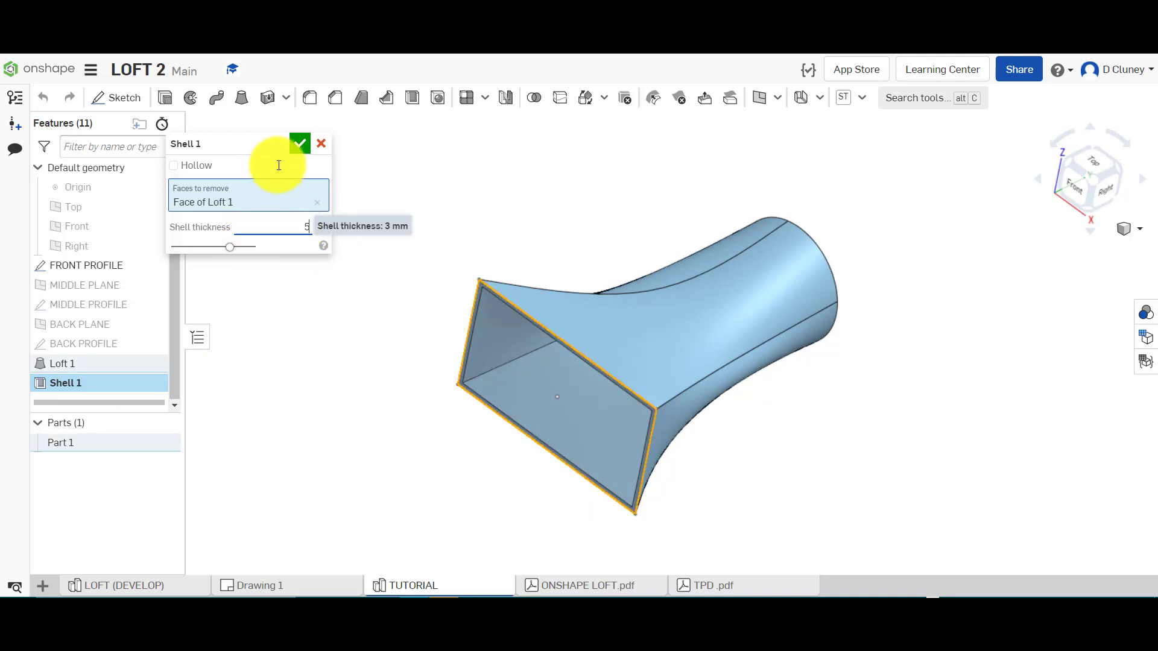
click(299, 147)
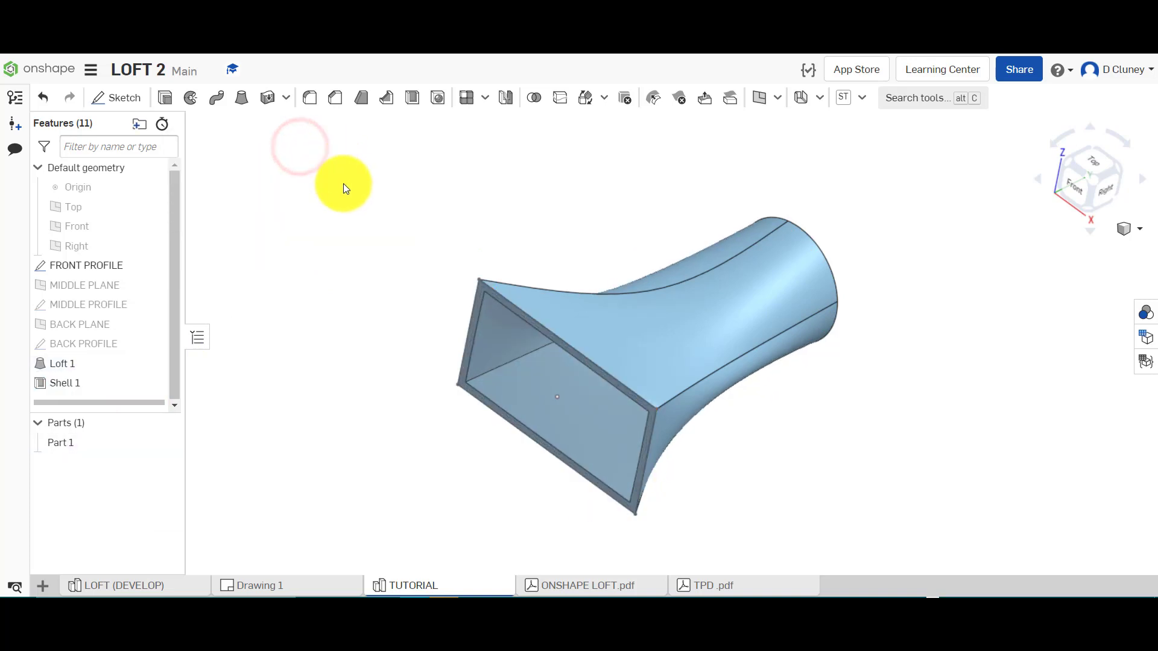
click(1094, 182)
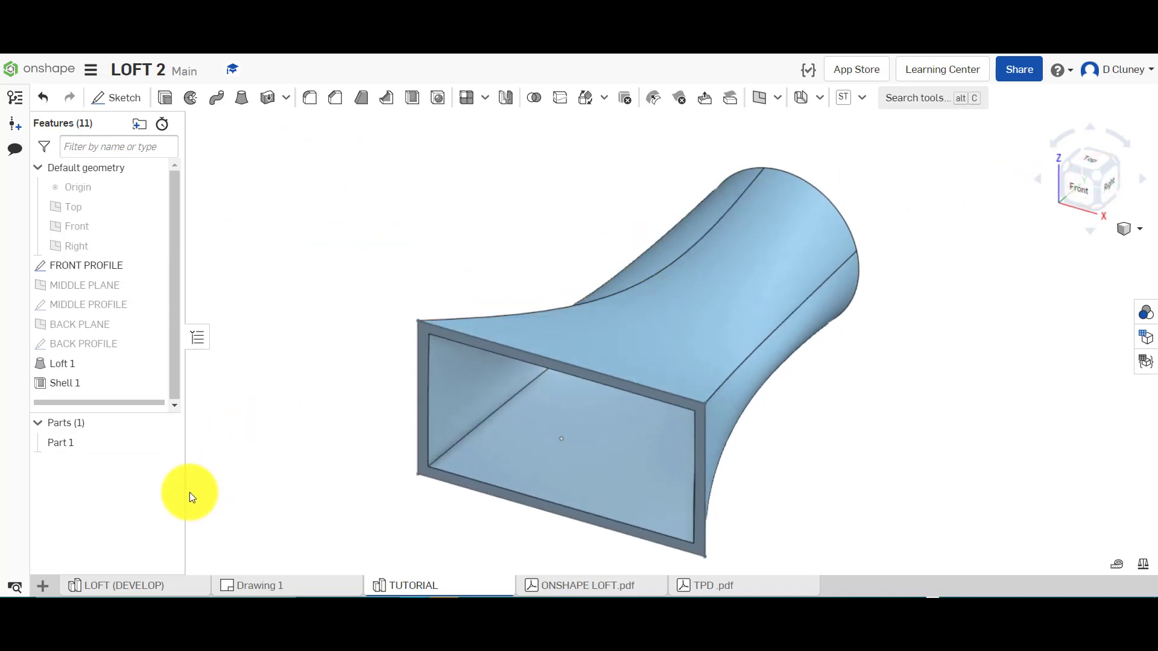
Assign ABS as Part 1's material
right_click(125, 443)
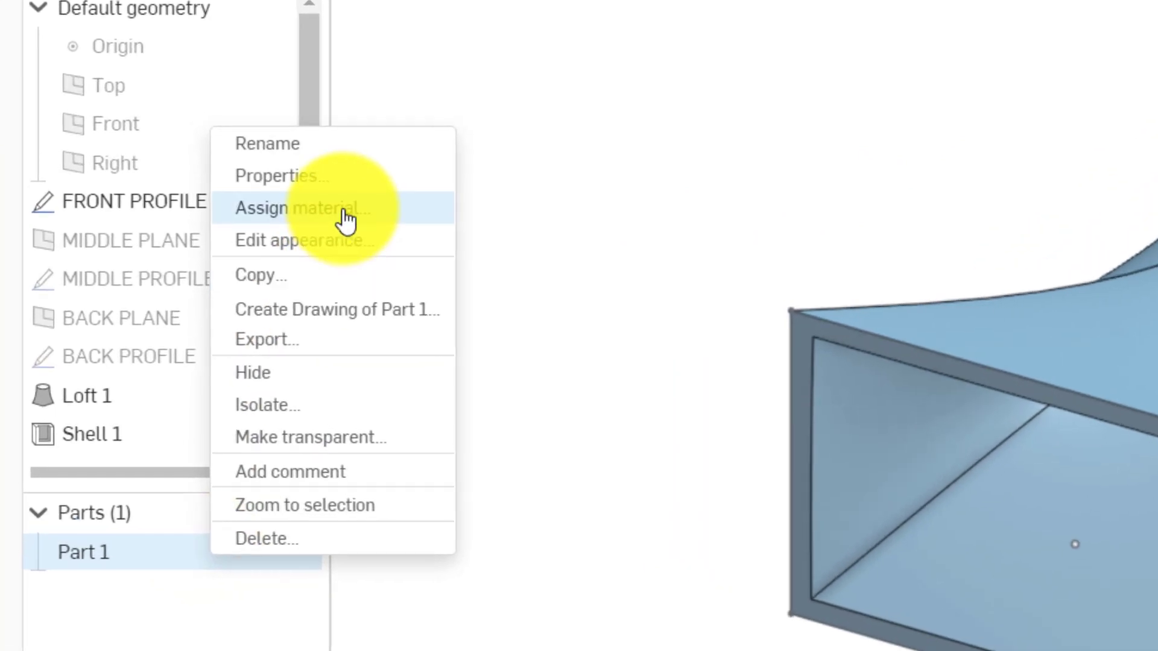
click(273, 237)
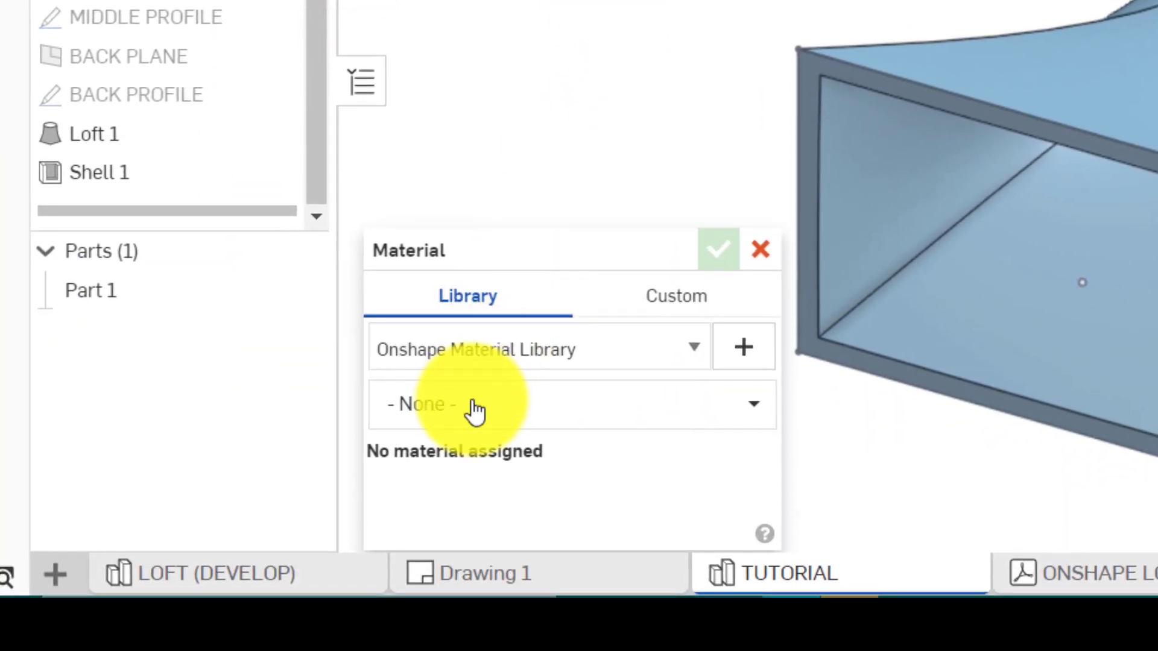
click(474, 427)
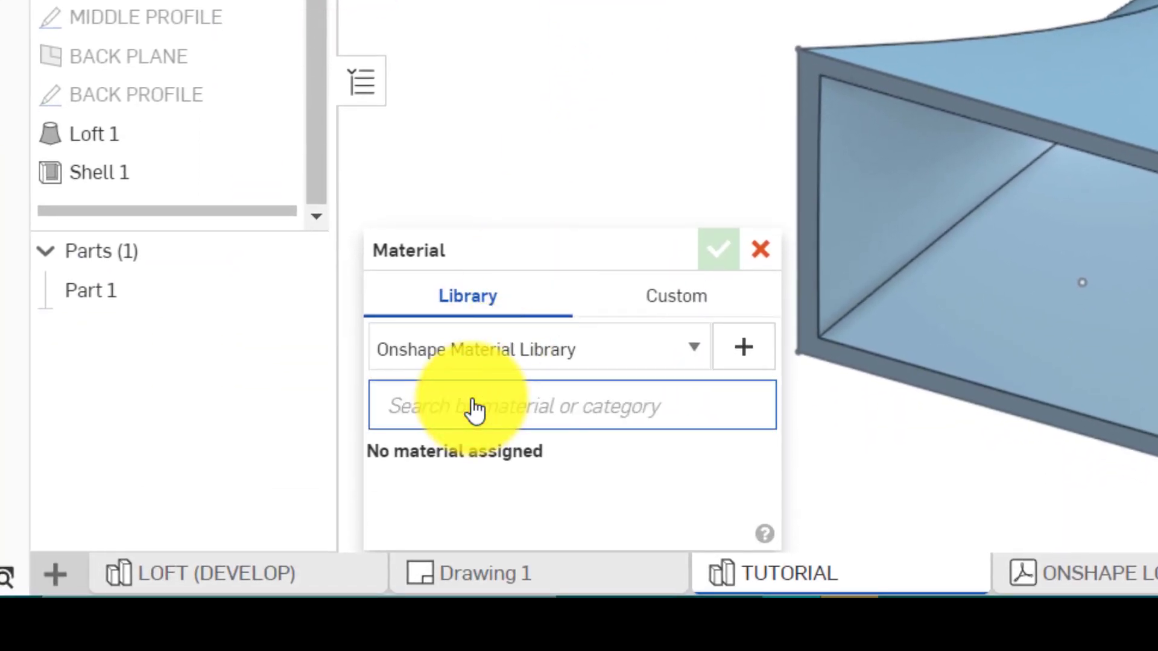
text(ABS)
click(571, 214)
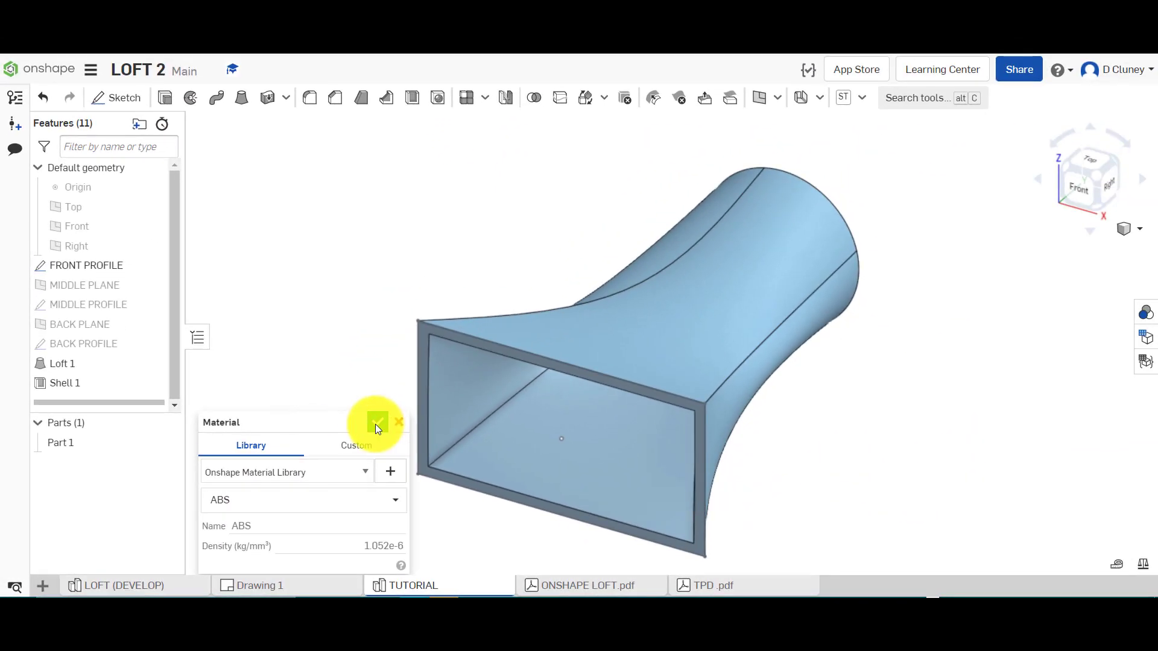
click(375, 425)
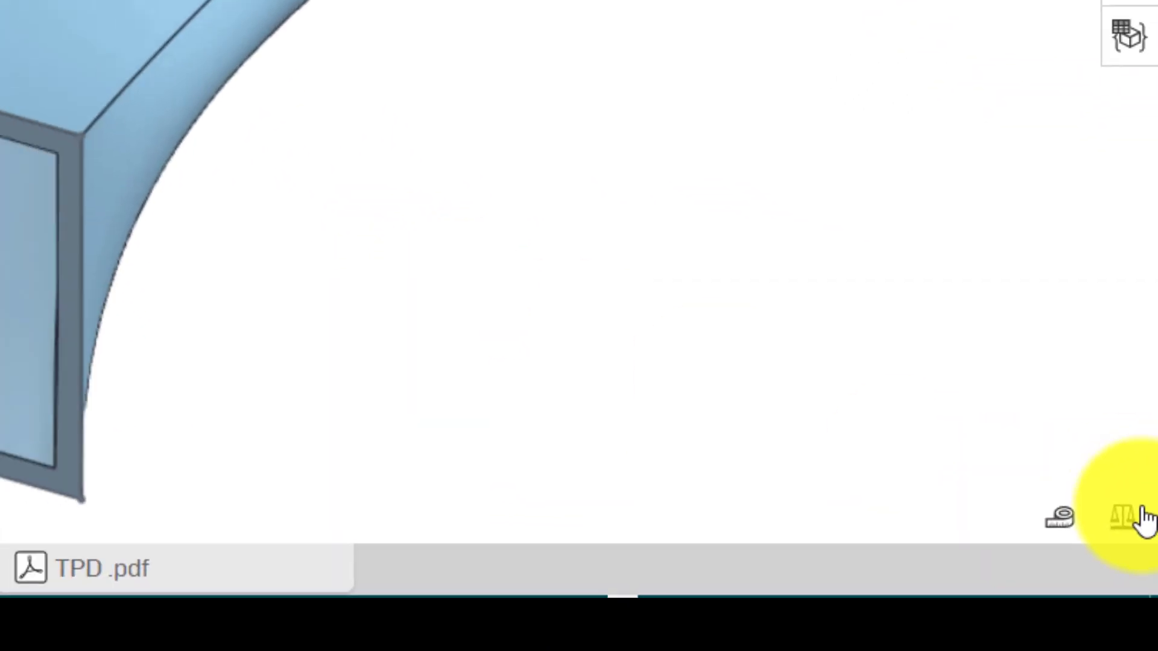
Measure Part 1's mass properties: 0.306 kg and 290574.815 mm³
click(1137, 516)
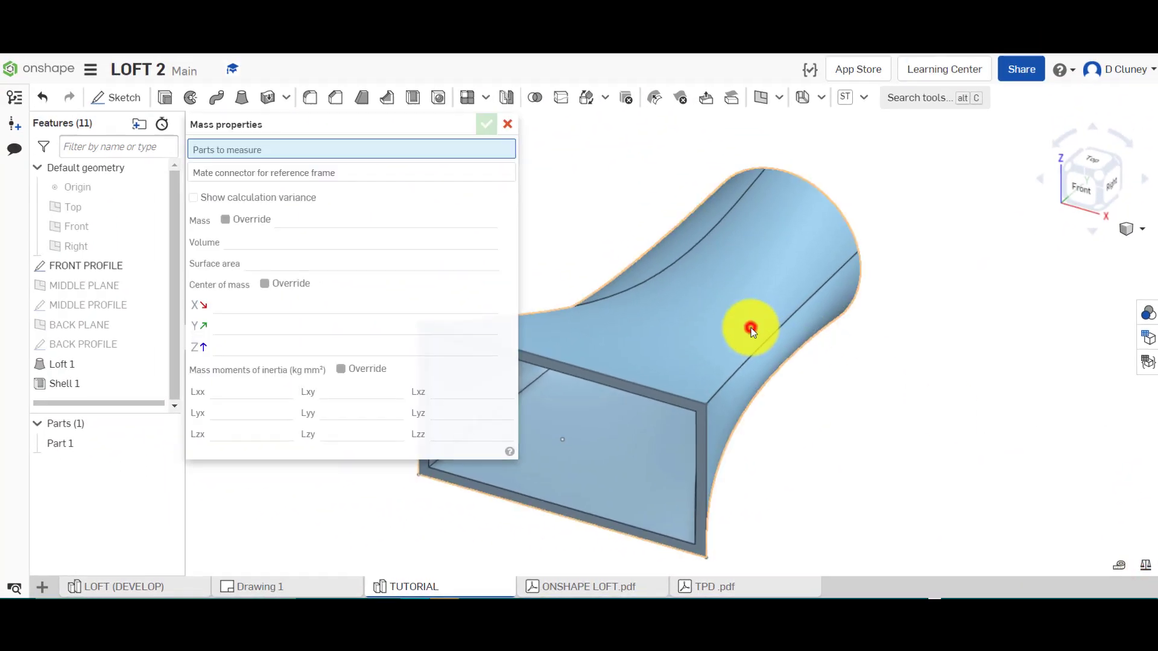
click(751, 328)
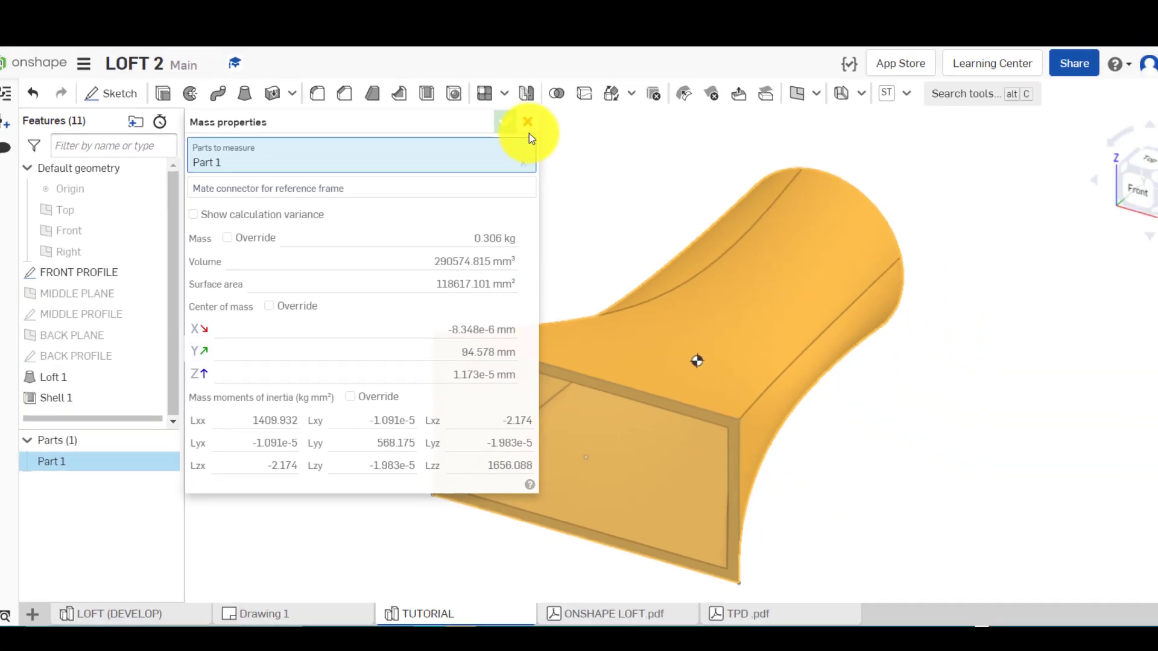
click(528, 121)
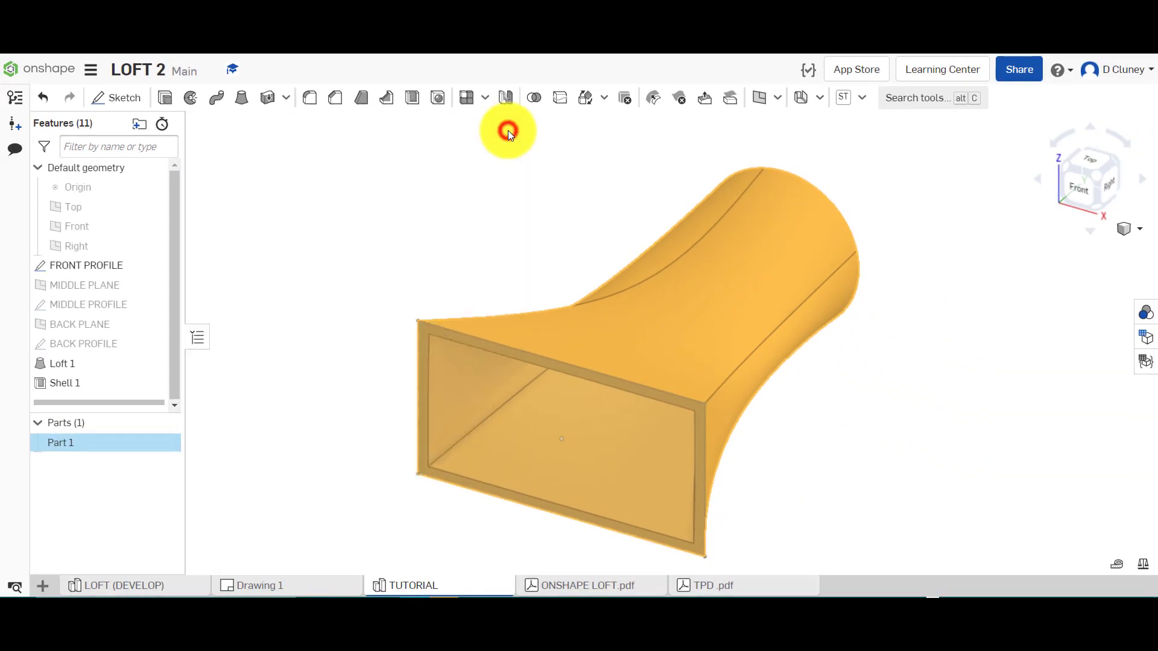
Measure the LOFT (DEVELOP) reference part's mass properties to compare against the funnel
click(169, 586)
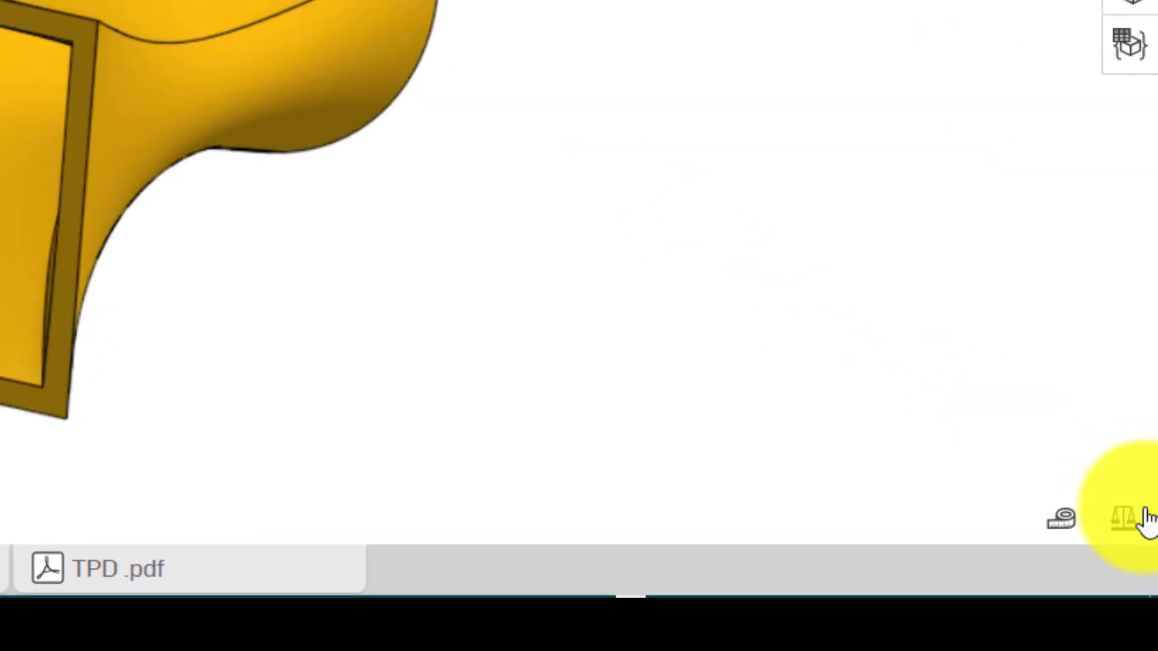
click(1133, 516)
click(809, 328)
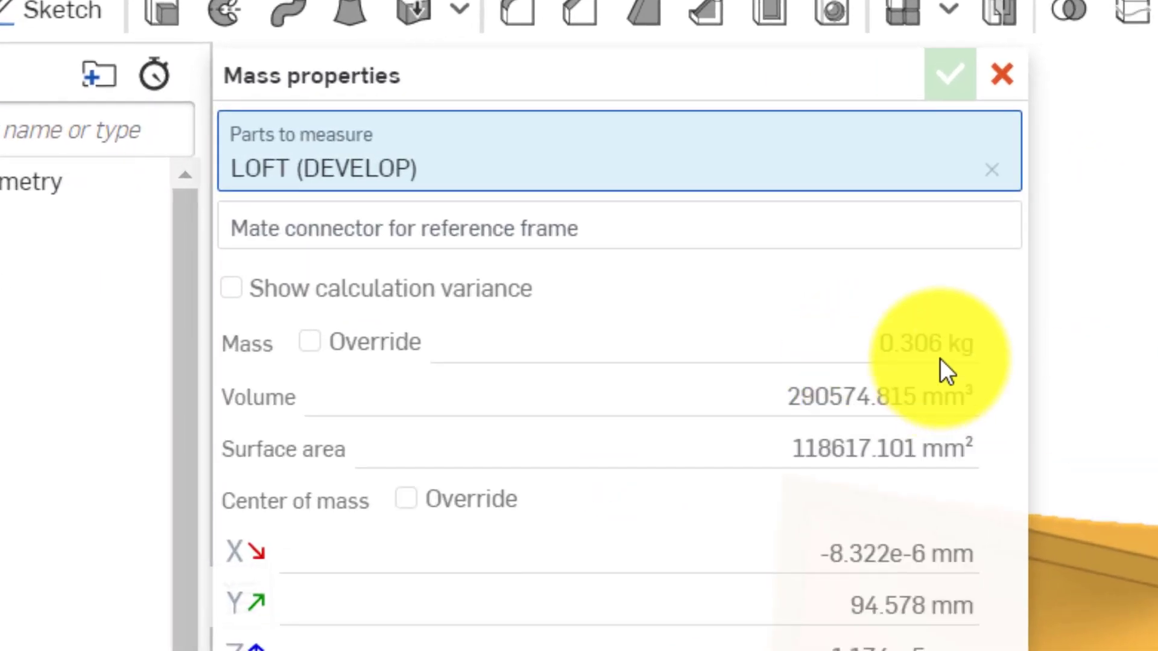
mouse_move(939, 359)
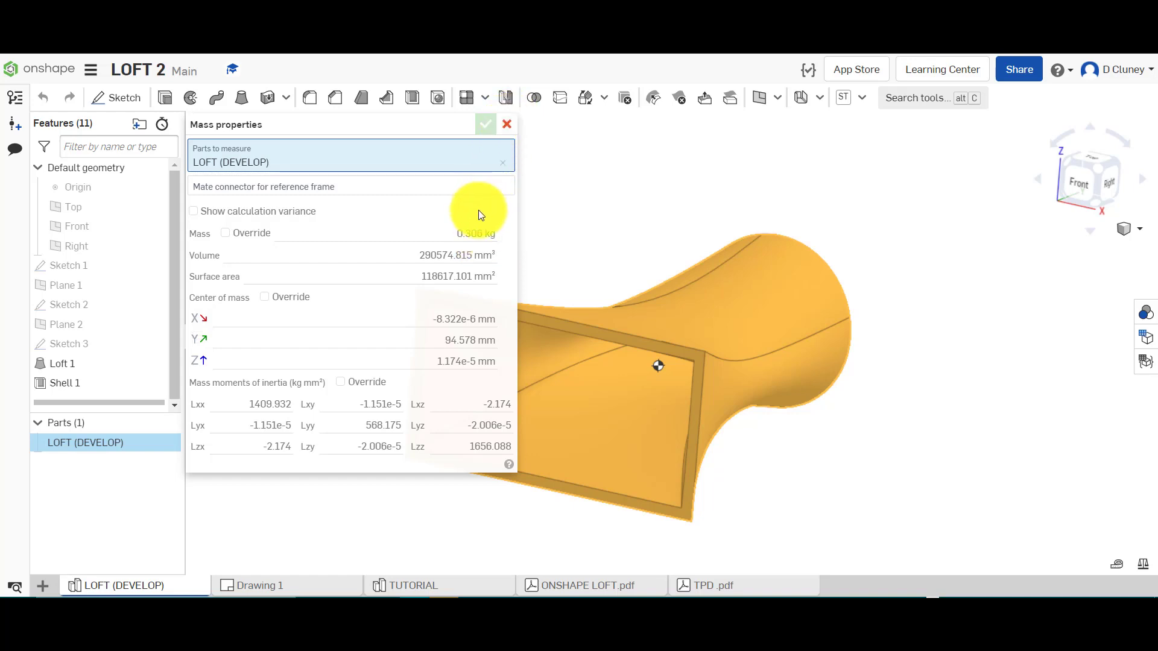
click(507, 125)
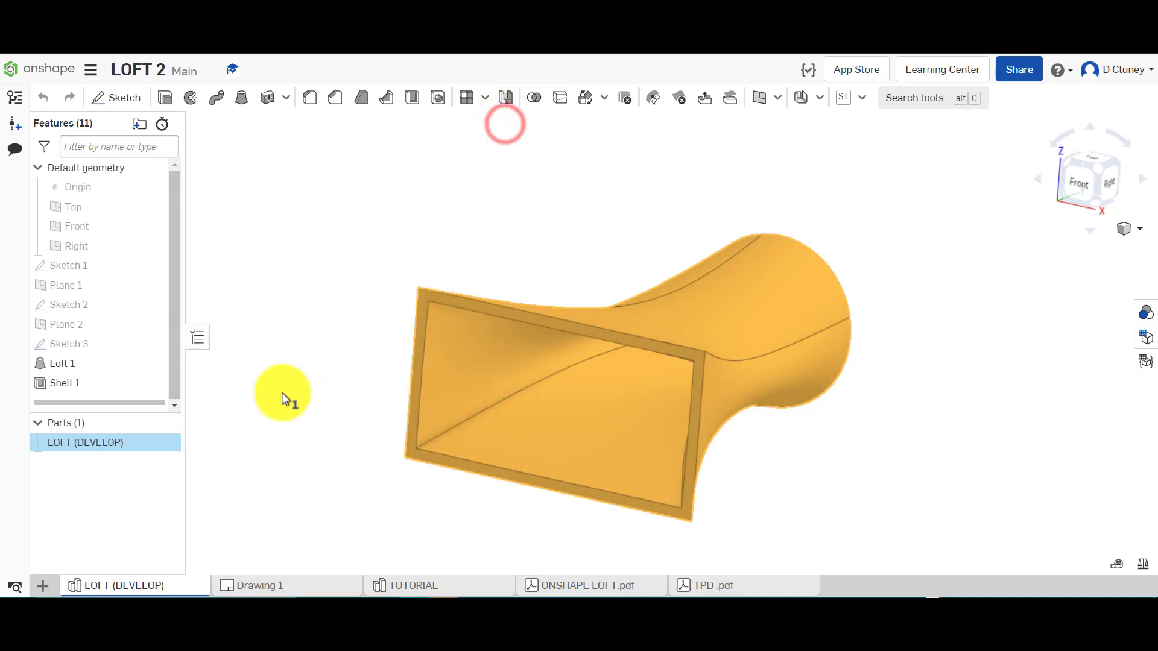
Back in TUTORIAL, inspect Loft 1's three profiles and cancel without changes
click(413, 587)
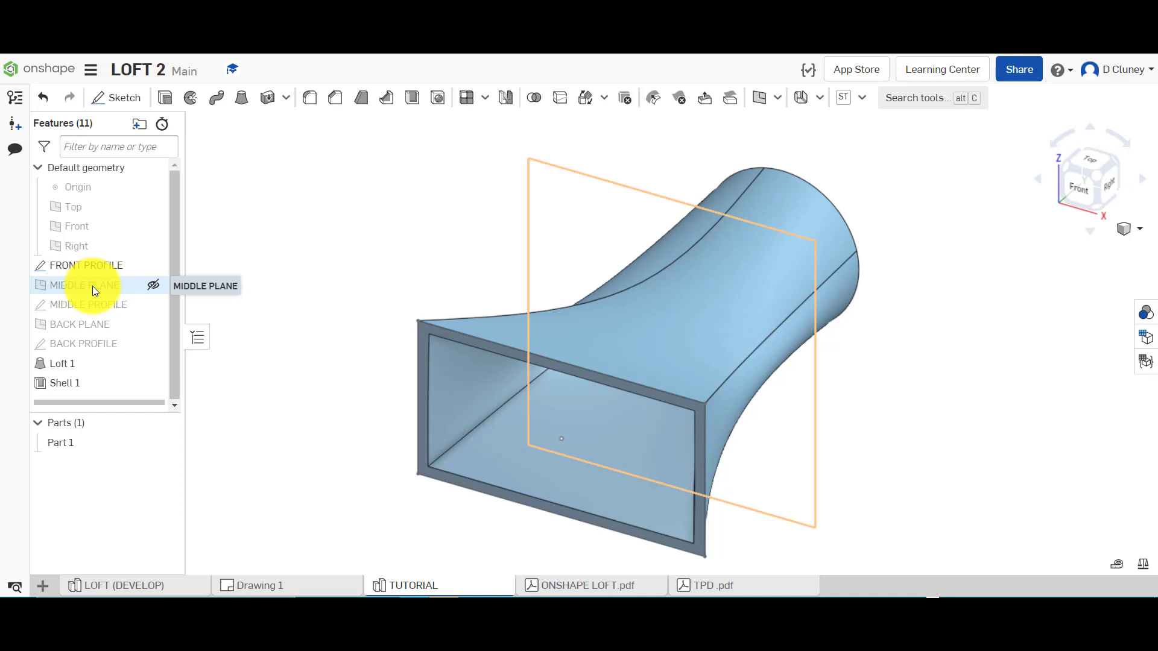
right_click(92, 363)
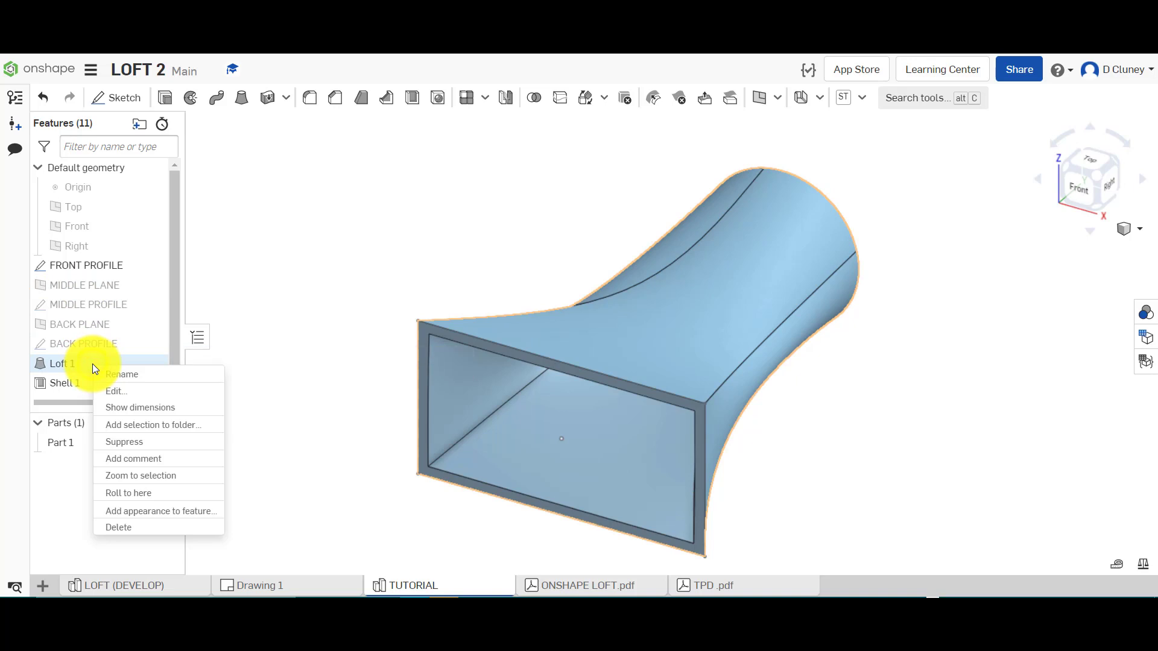
click(223, 391)
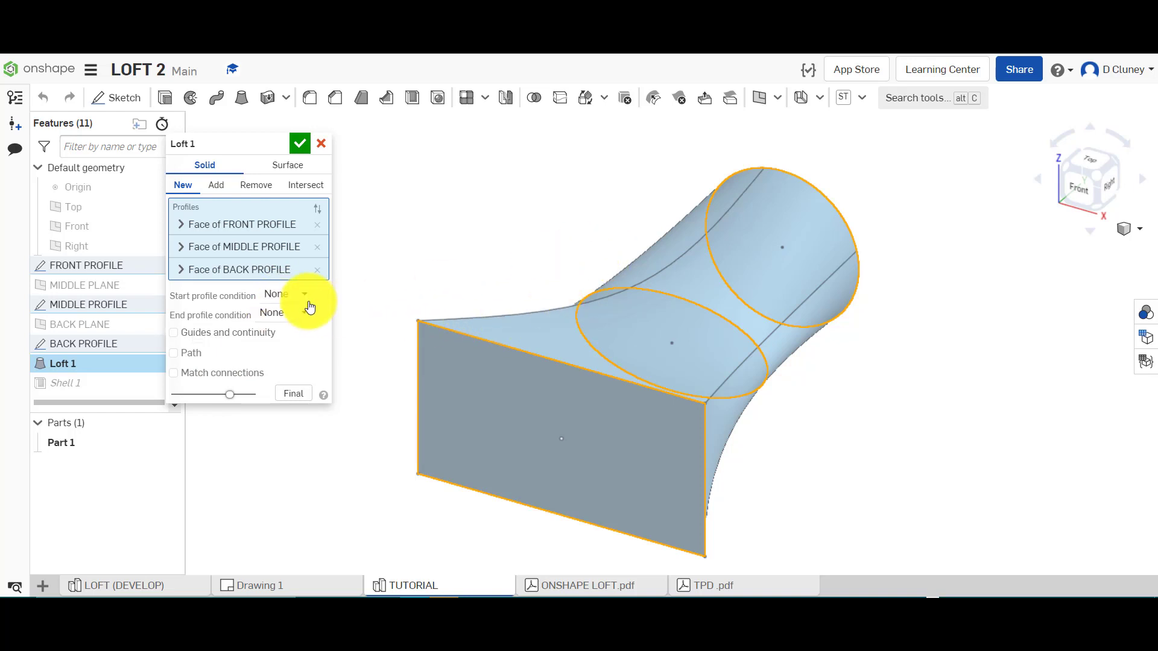
click(321, 143)
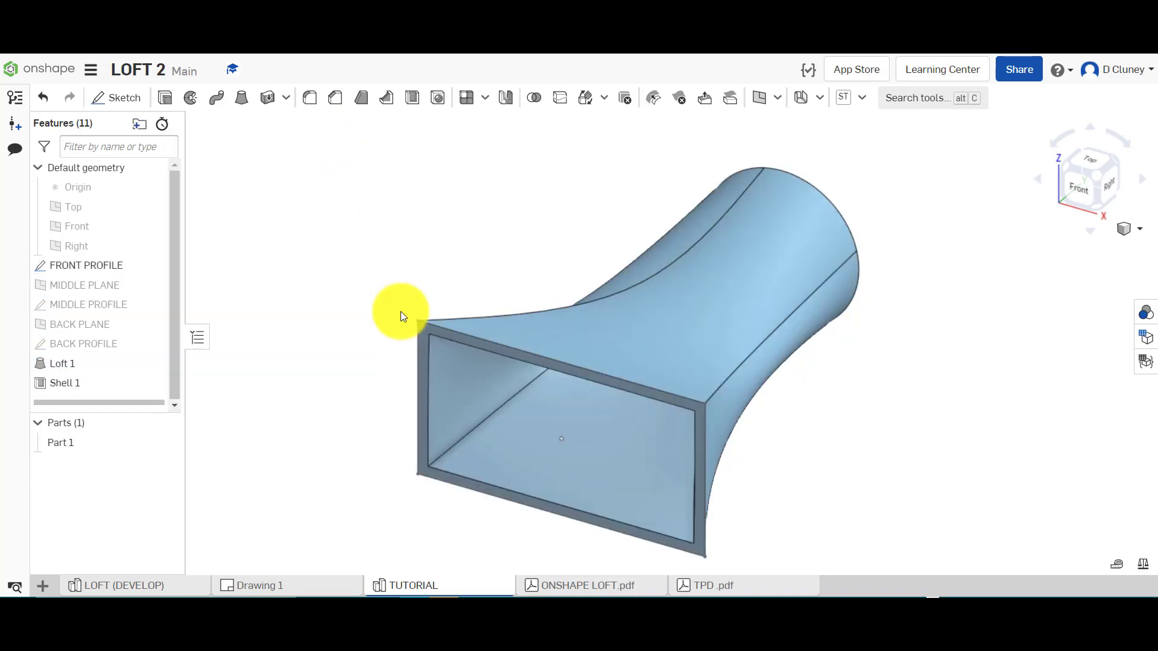